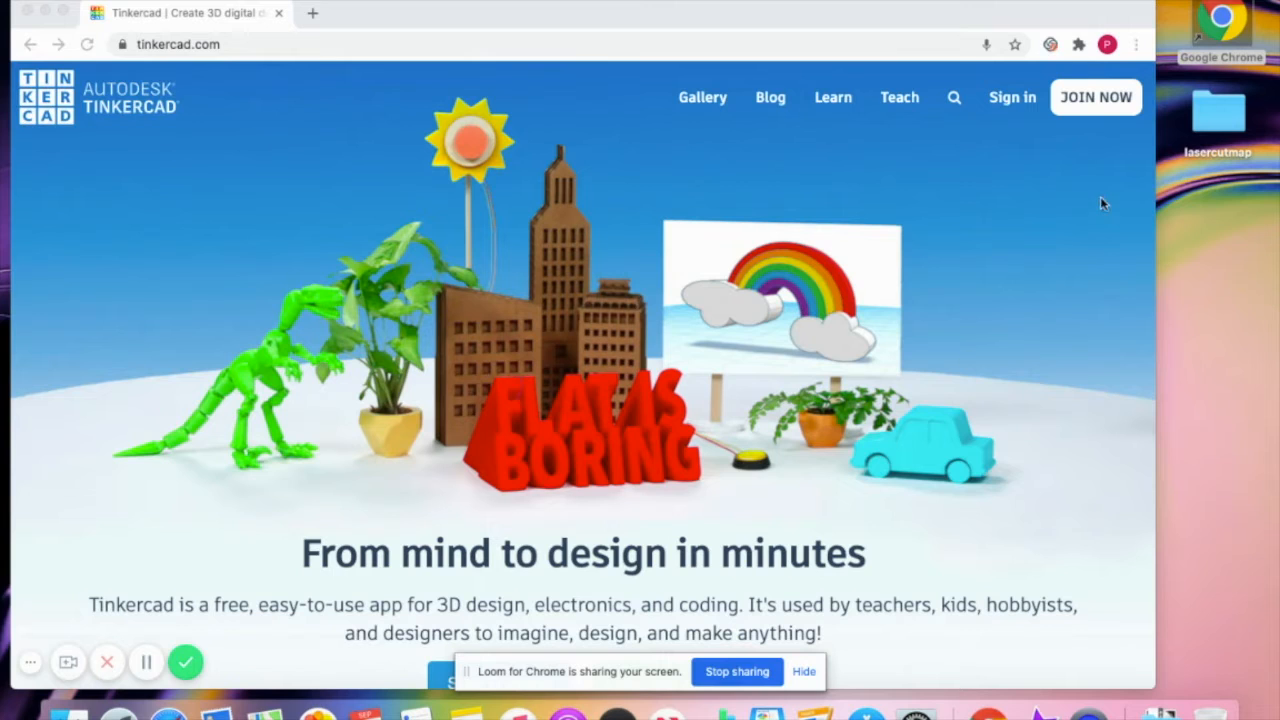
Sign in with a Google account and create a new 3D design
{"action": "left_click", "coordinate": [1010, 99]}
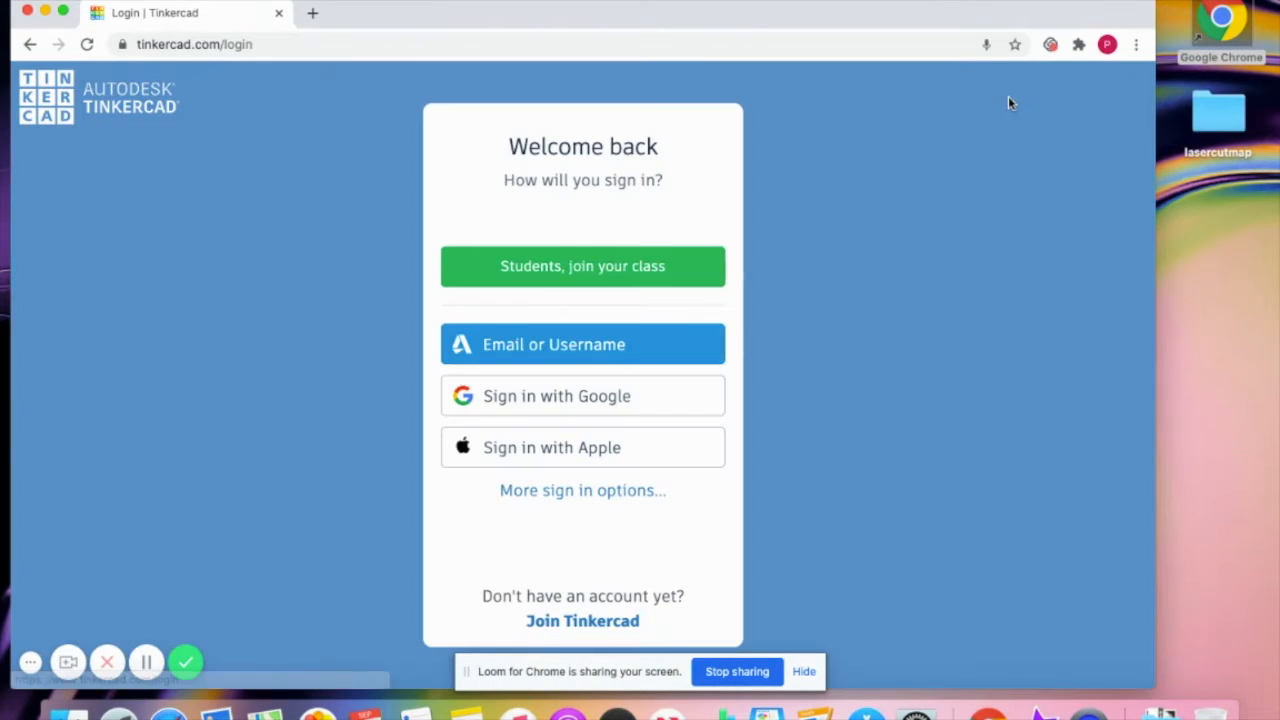
{"action": "left_click", "coordinate": [588, 395]}
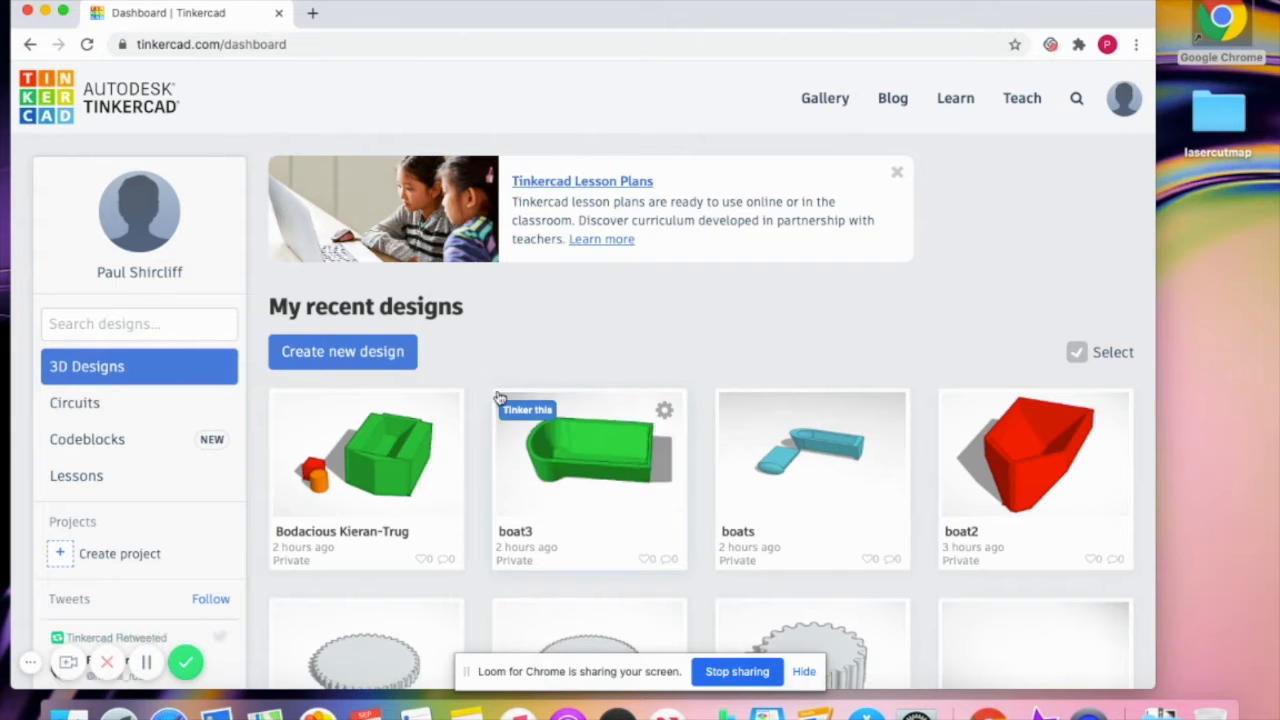
{"action": "left_click", "coordinate": [375, 353]}
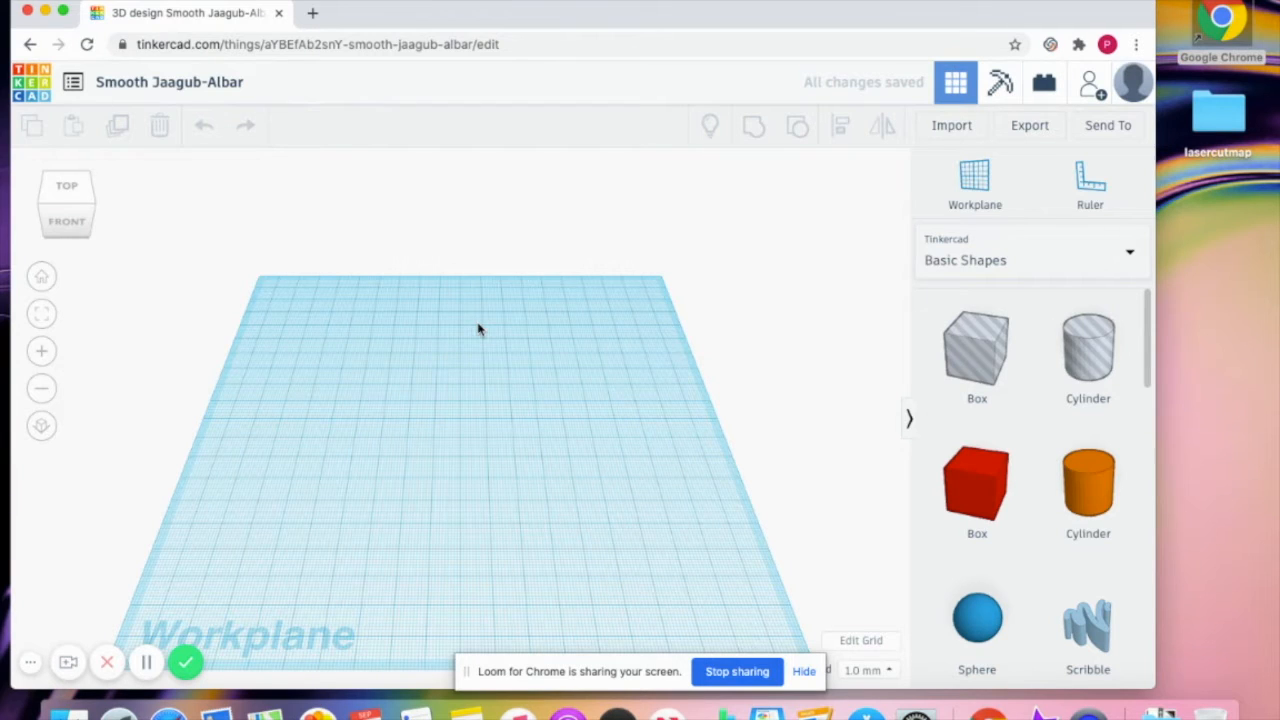
Add a solid red box to the workplane and stretch it into a bar about 11 mm wide and 73 mm long
{"action": "left_click_drag", "start_coordinate": [936, 481], "coordinate": [461, 447]}
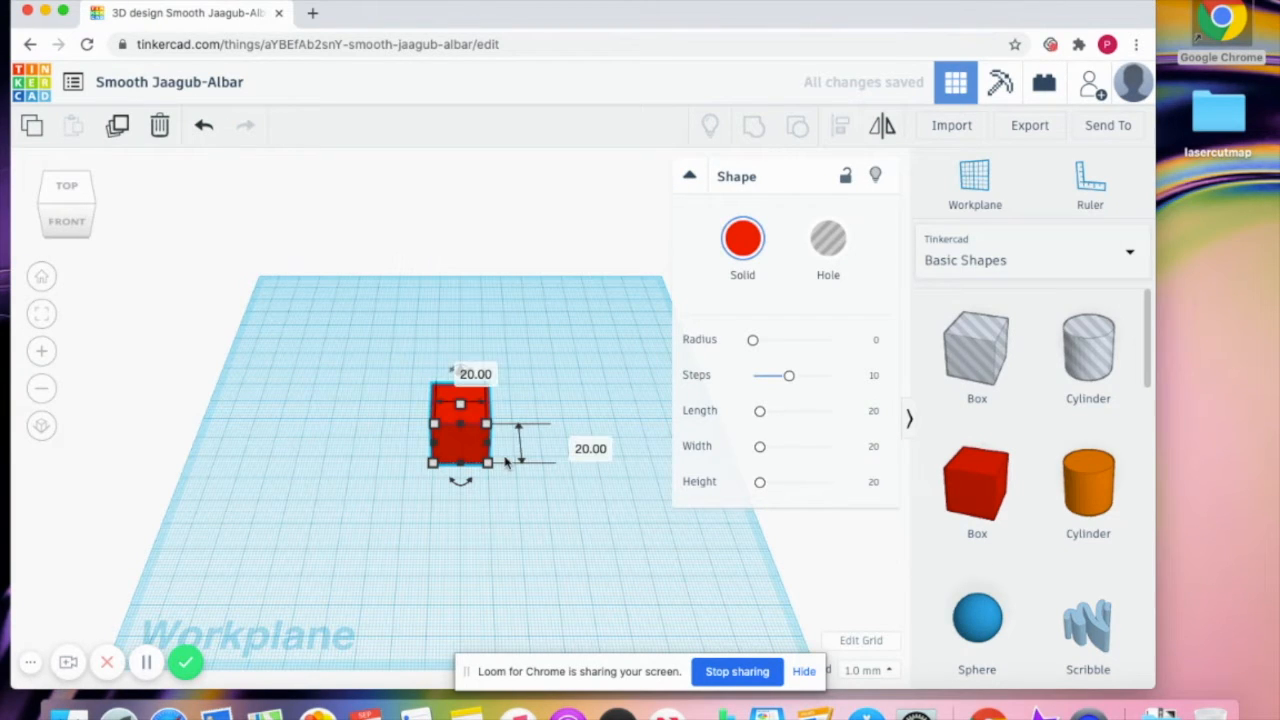
{"action": "left_click_drag", "start_coordinate": [488, 466], "coordinate": [377, 427]}
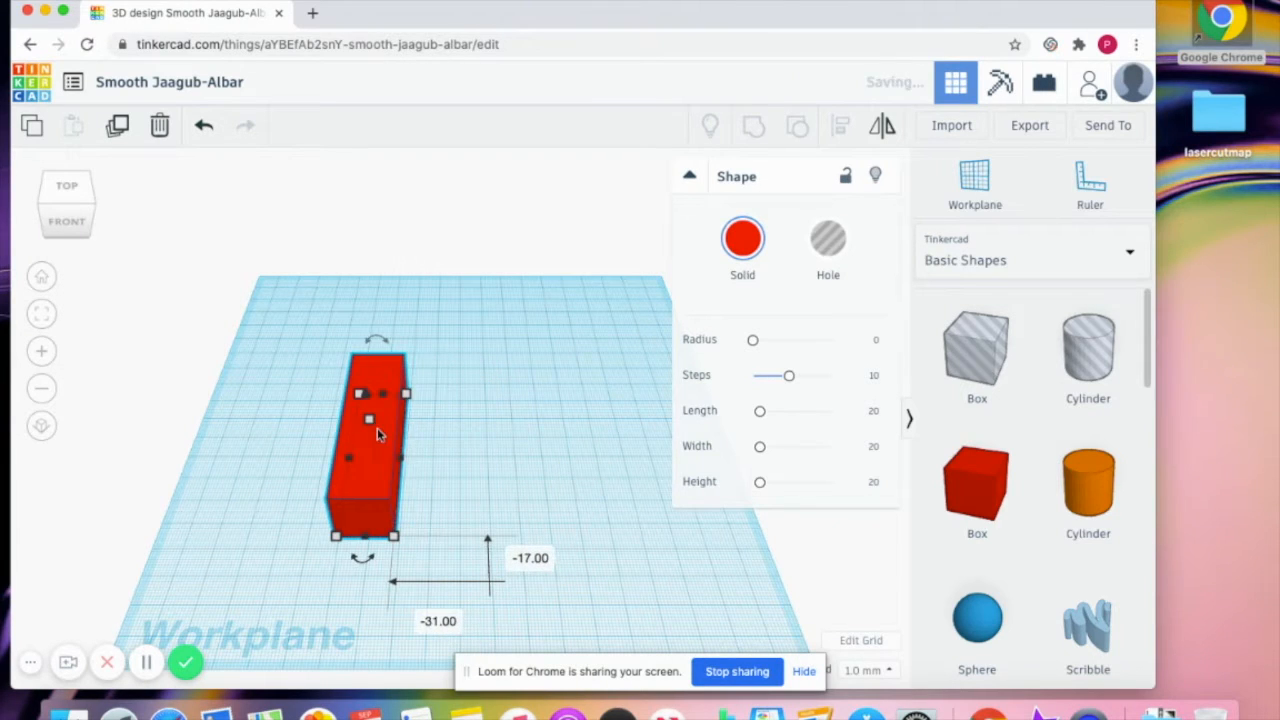
{"action": "left_click_drag", "start_coordinate": [394, 536], "coordinate": [372, 546]}
Make a copy of the long bar and place it parallel to the original, about 36.5 mm further to the right
{"action": "key", "text": "ctrl+c"}
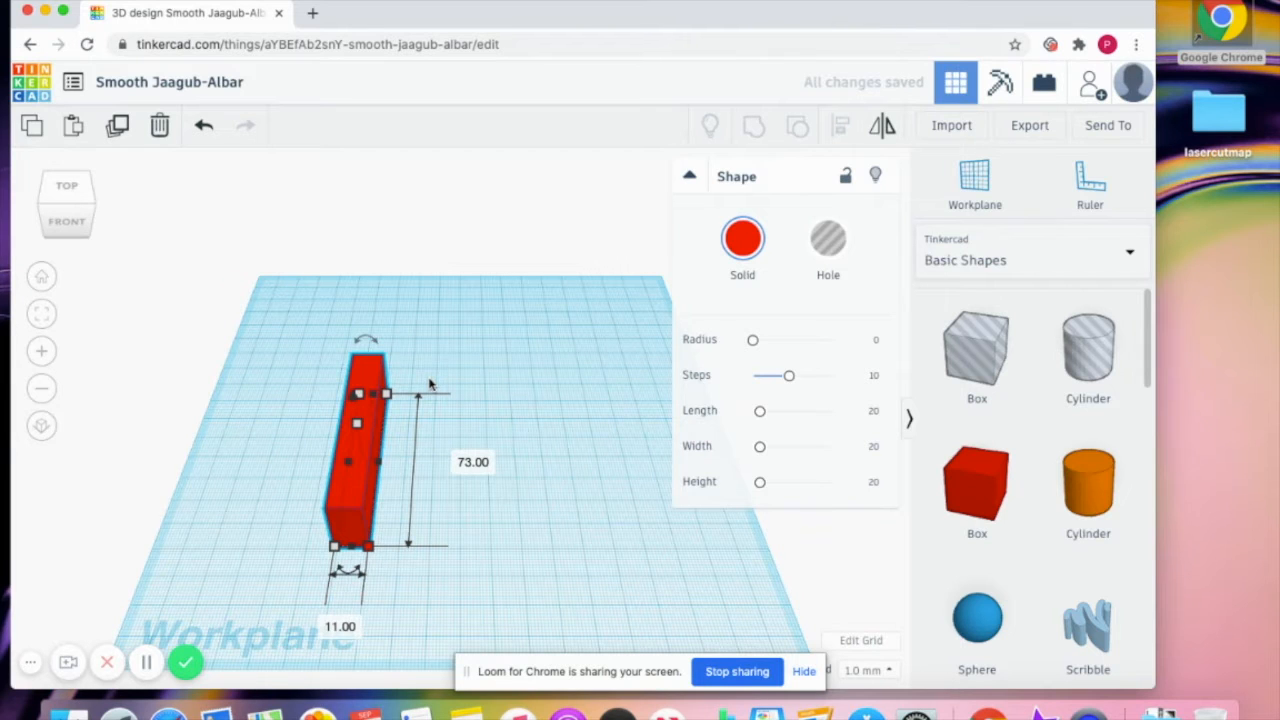
{"action": "key", "text": "ctrl+v"}
{"action": "left_click_drag", "start_coordinate": [386, 425], "coordinate": [490, 472]}
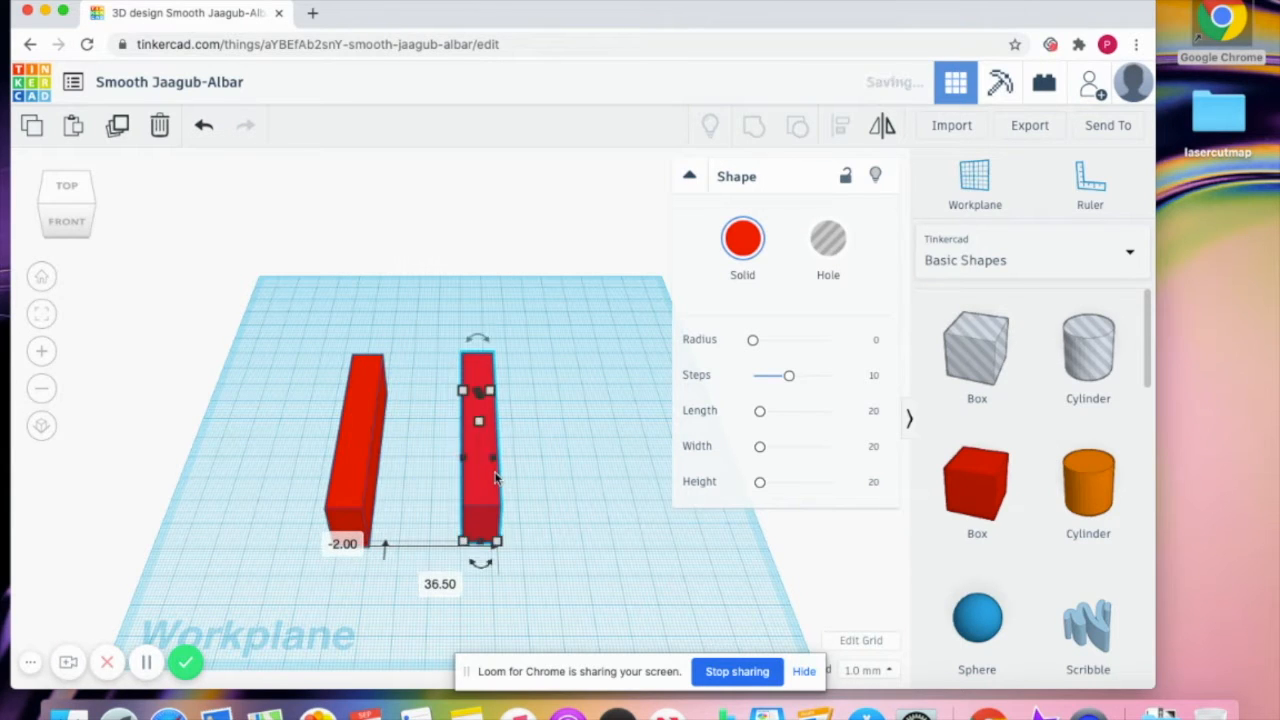
{"action": "left_click", "coordinate": [590, 562]}
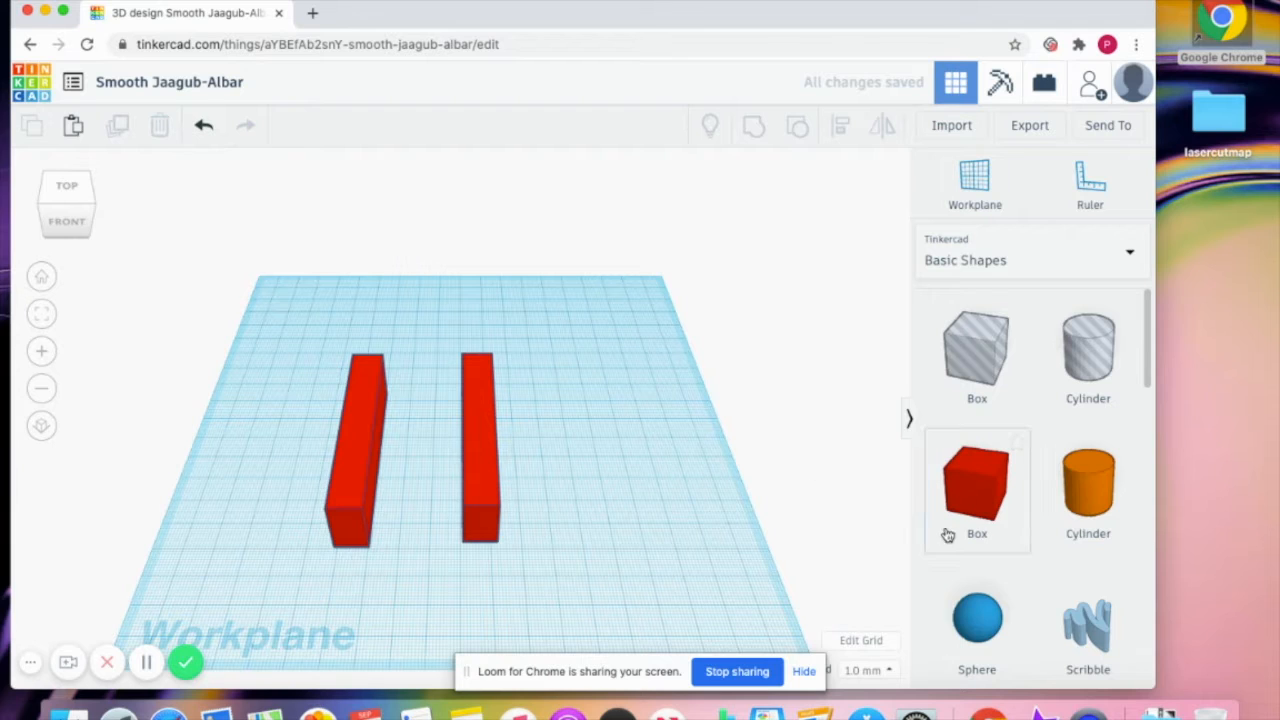
Add a third box about 18 mm wide, 57 mm long and 13 mm high, and place a ruler near the workplane's back-left corner
{"action": "left_click_drag", "start_coordinate": [966, 503], "coordinate": [658, 605]}
{"action": "left_click_drag", "start_coordinate": [629, 495], "coordinate": [618, 508]}
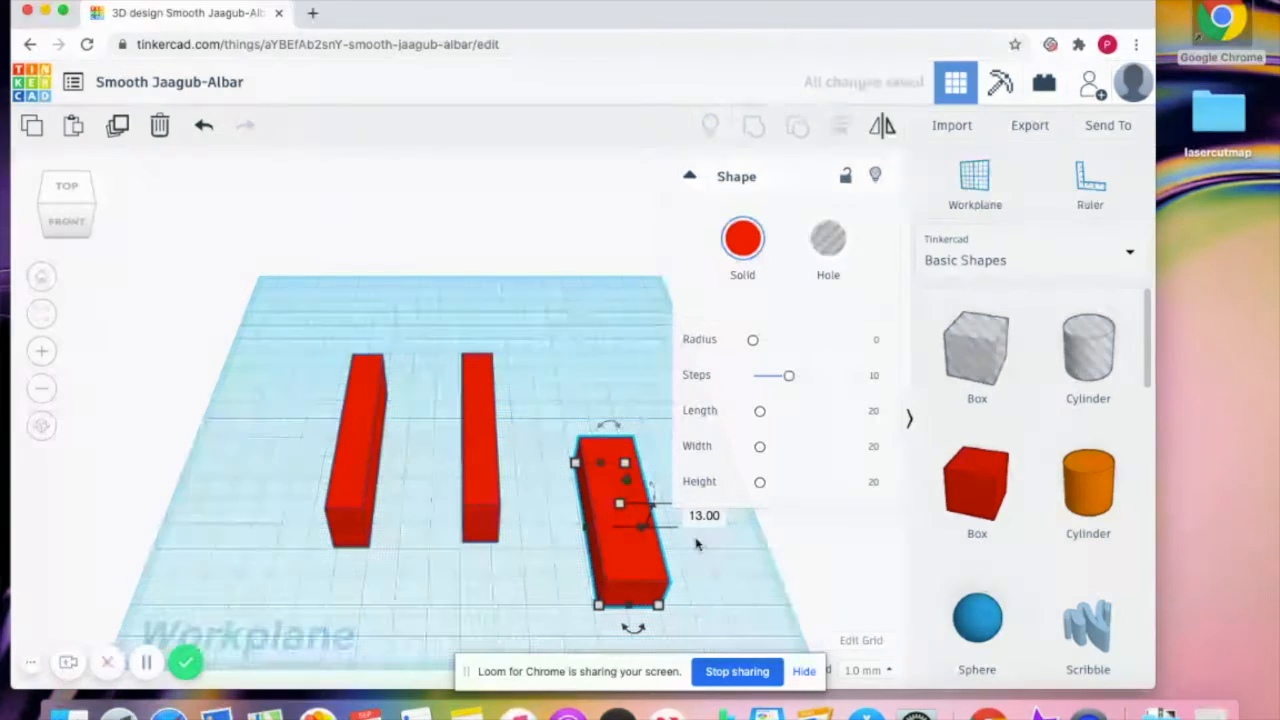
{"action": "left_click", "coordinate": [1092, 184]}
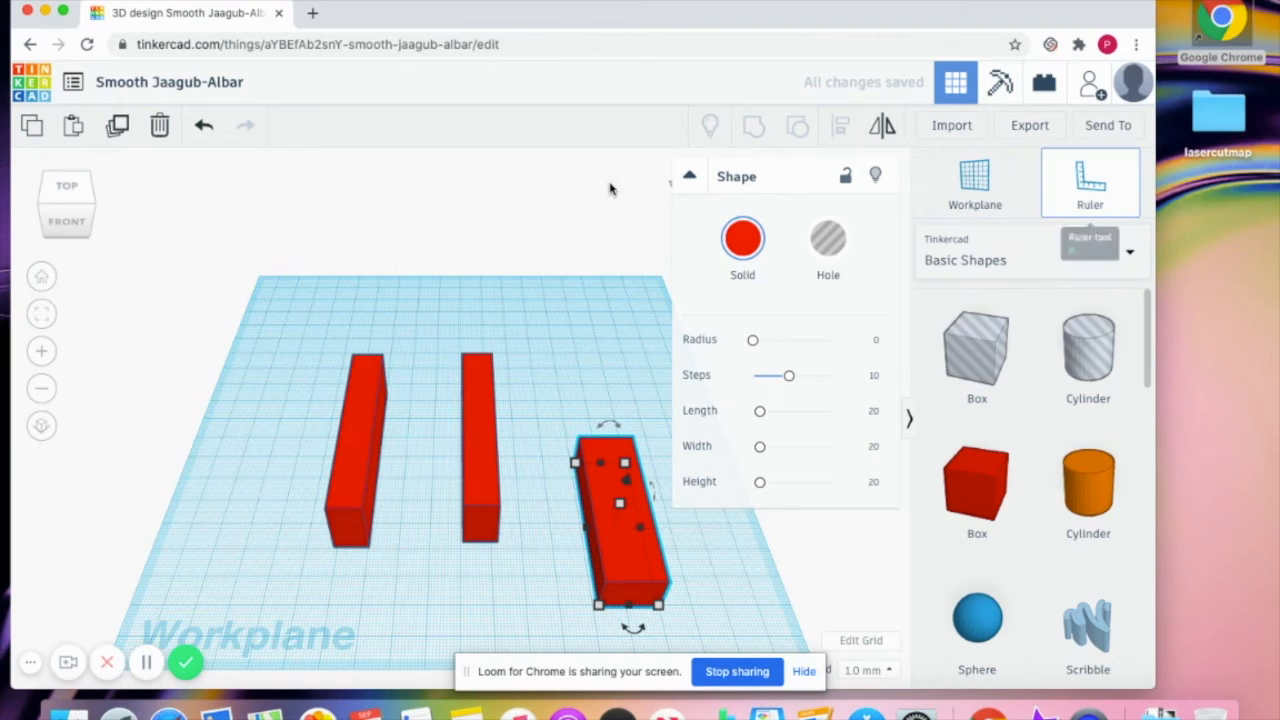
{"action": "left_click", "coordinate": [272, 318]}
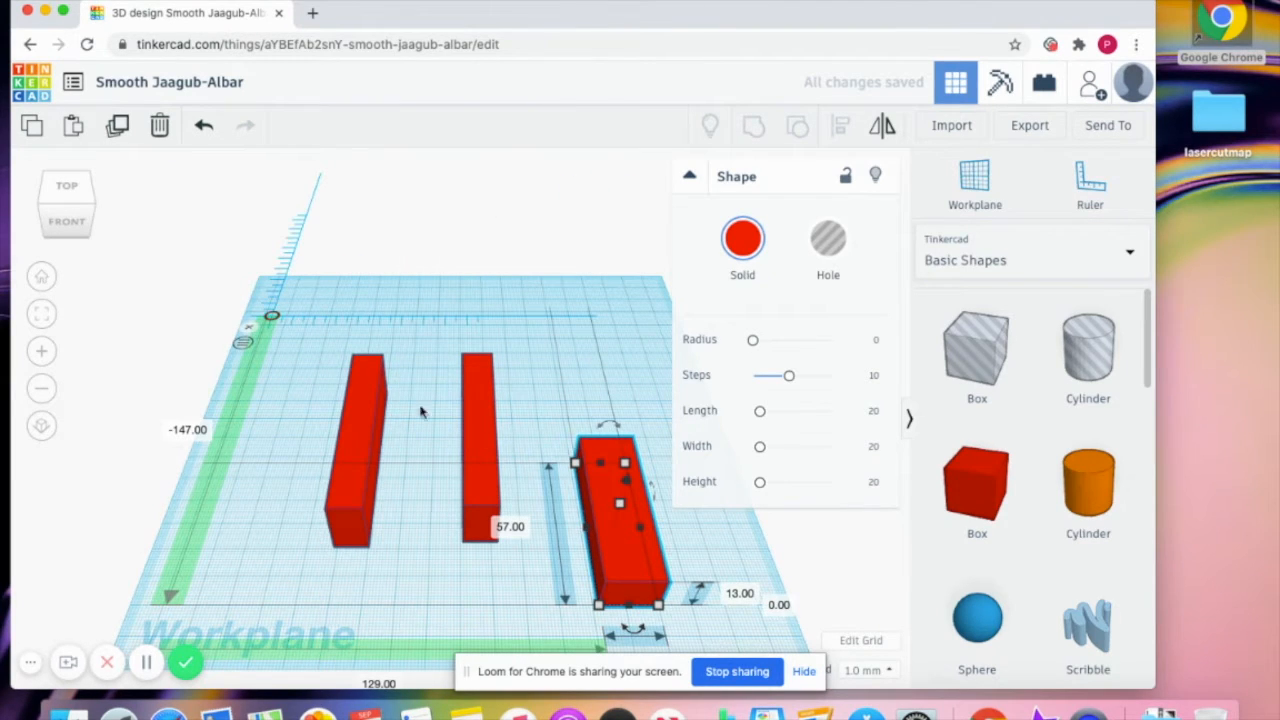
{"action": "left_click", "coordinate": [736, 556]}
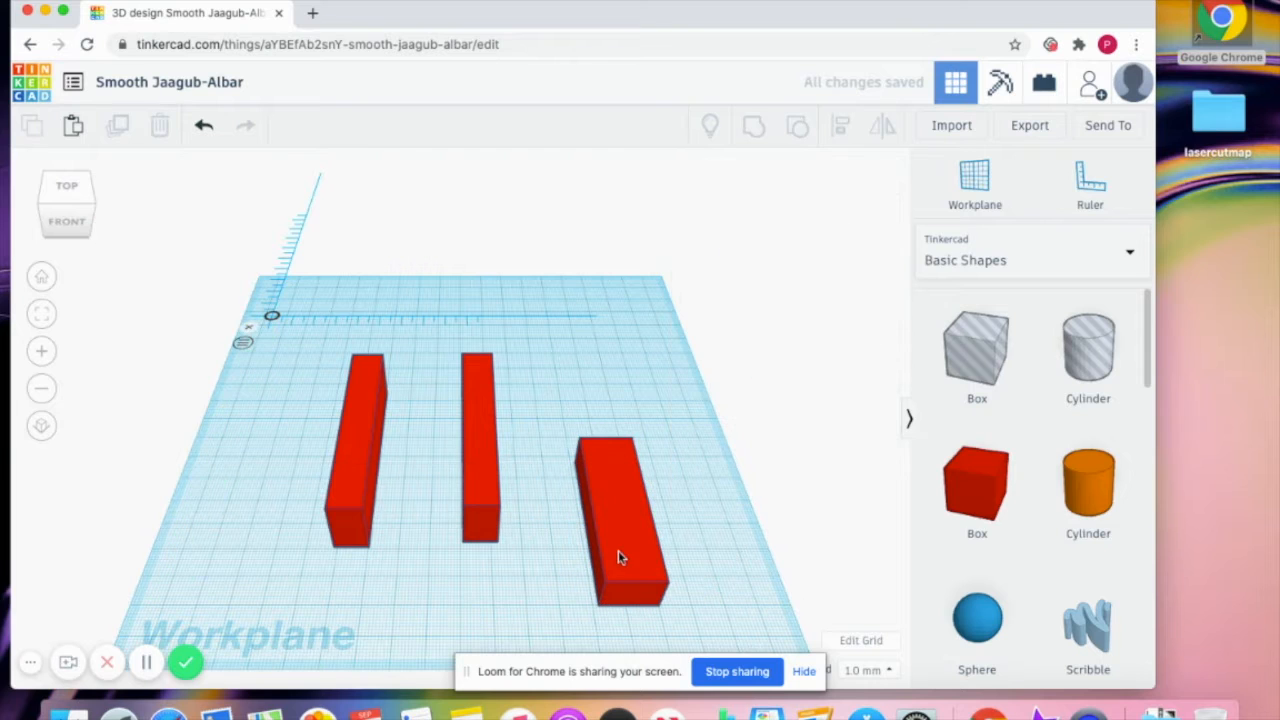
Move the third box between the two bars and resize it to about 33 mm wide and 55 mm long
{"action": "left_click", "coordinate": [612, 550]}
{"action": "left_click_drag", "start_coordinate": [608, 550], "coordinate": [392, 504]}
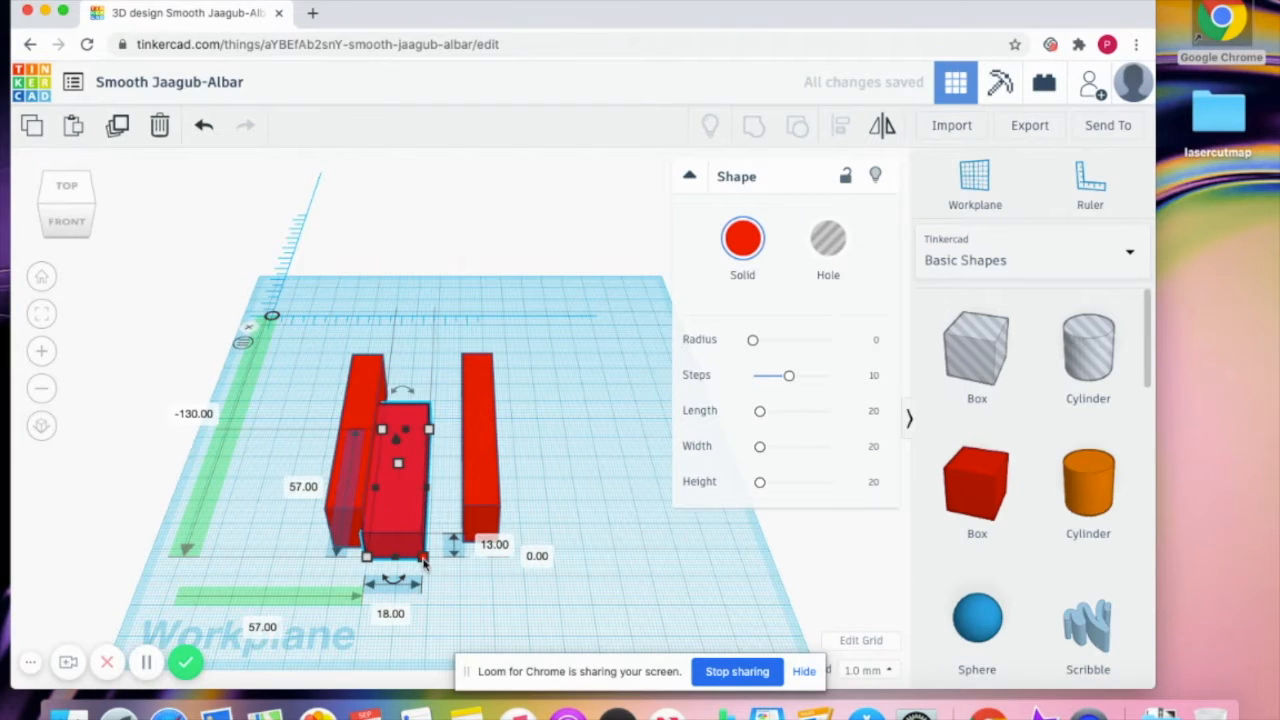
{"action": "left_click_drag", "start_coordinate": [453, 557], "coordinate": [471, 556]}
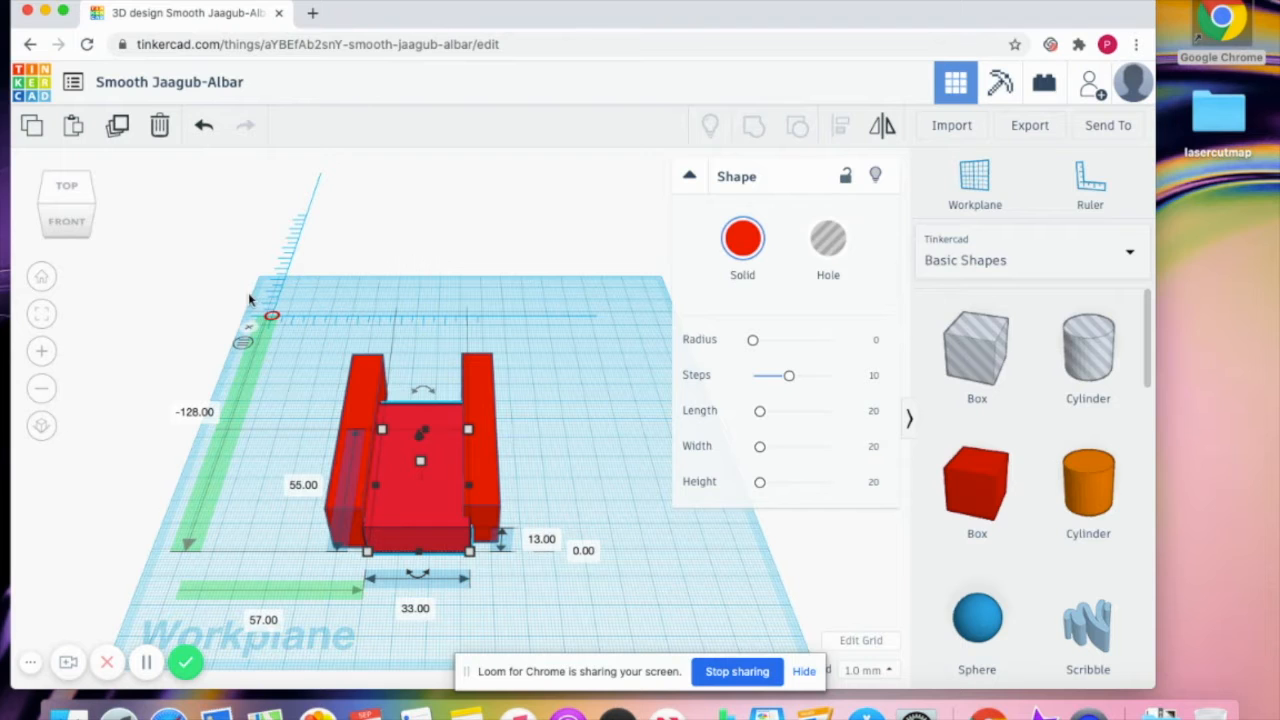
Move the right bar clear of the middle box and set its length to 70 mm
{"action": "left_click", "coordinate": [62, 192]}
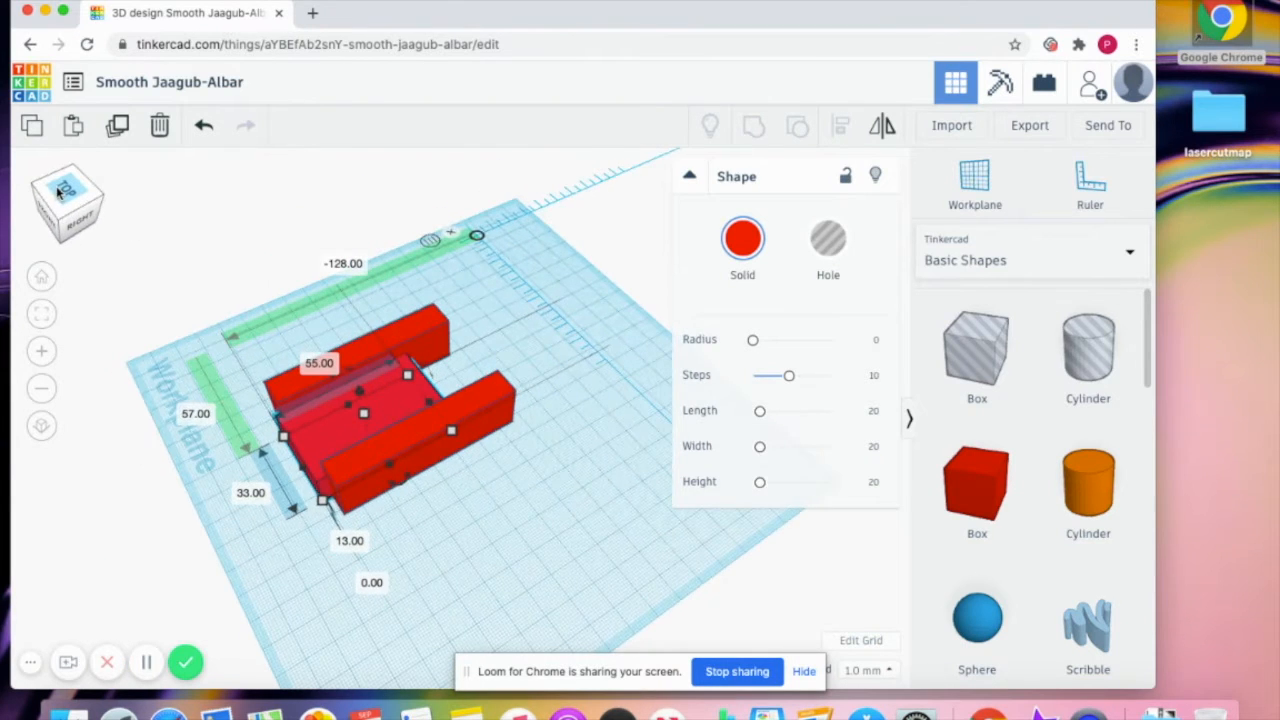
{"action": "left_click", "coordinate": [375, 467]}
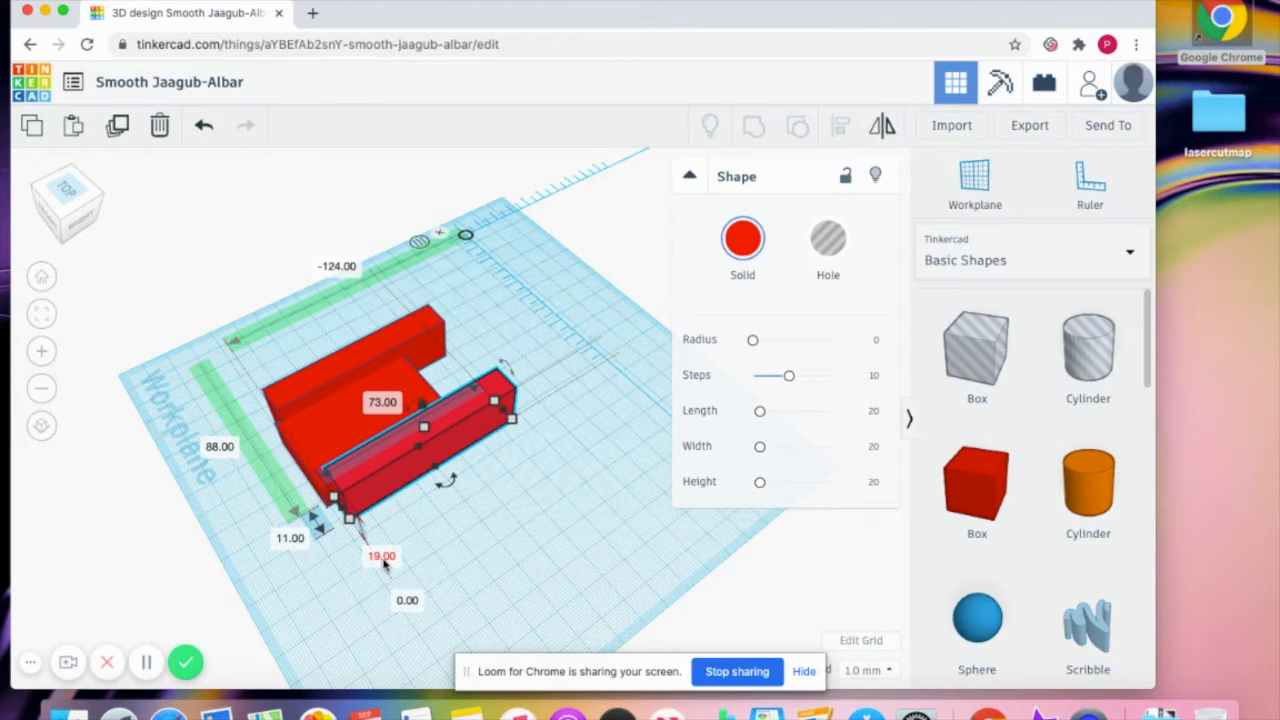
{"action": "left_click_drag", "start_coordinate": [406, 492], "coordinate": [422, 532]}
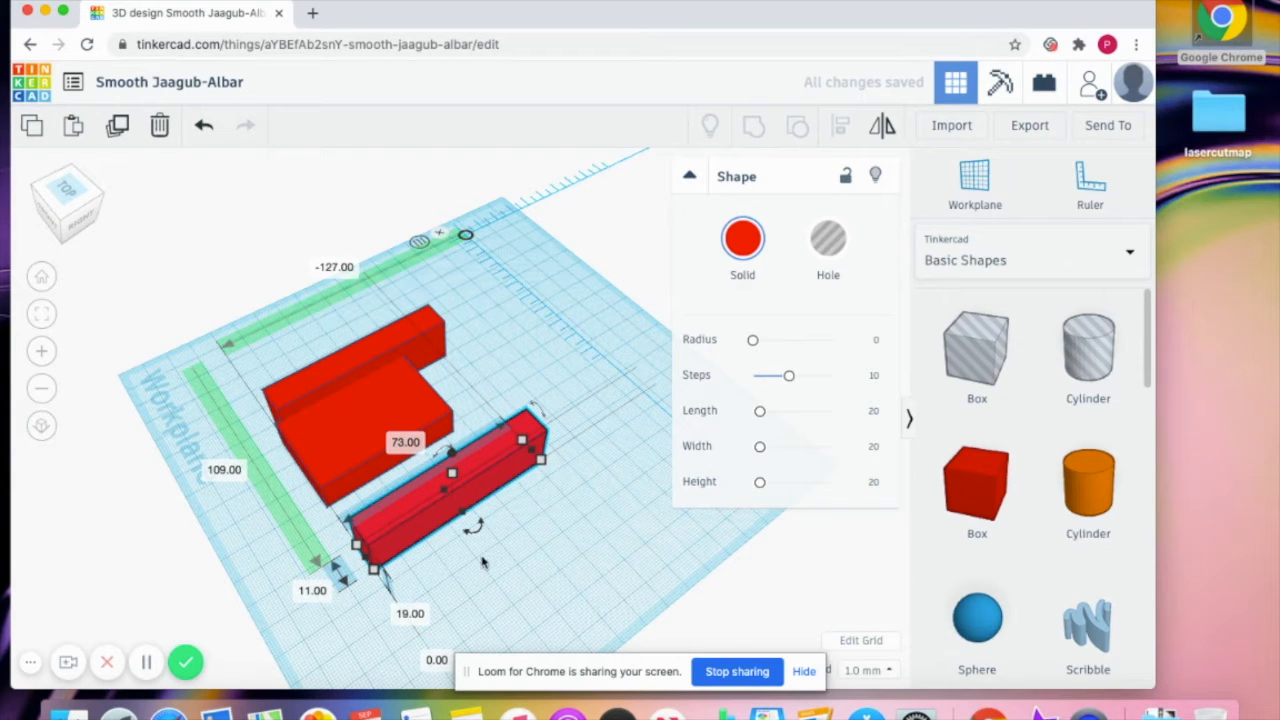
{"action": "left_click", "coordinate": [409, 440]}
{"action": "key", "text": "BackSpace"}
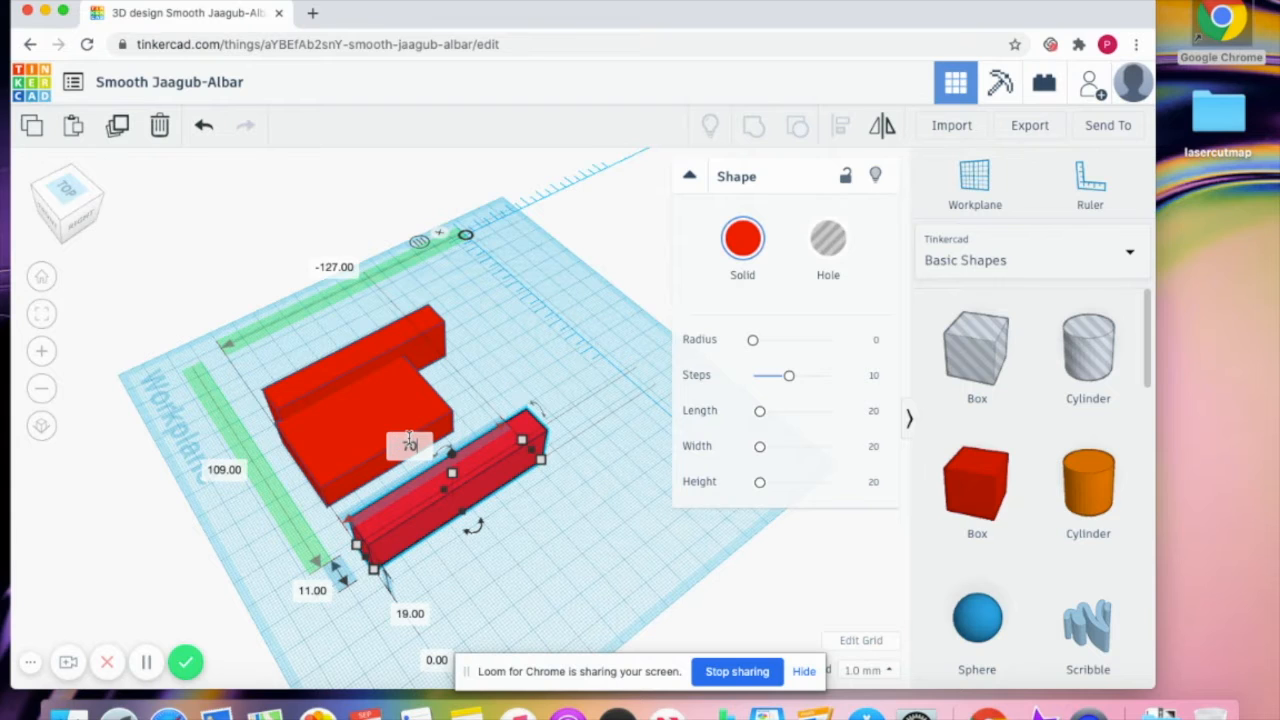
{"action": "type", "text": "70"}
{"action": "key", "text": "Return"}
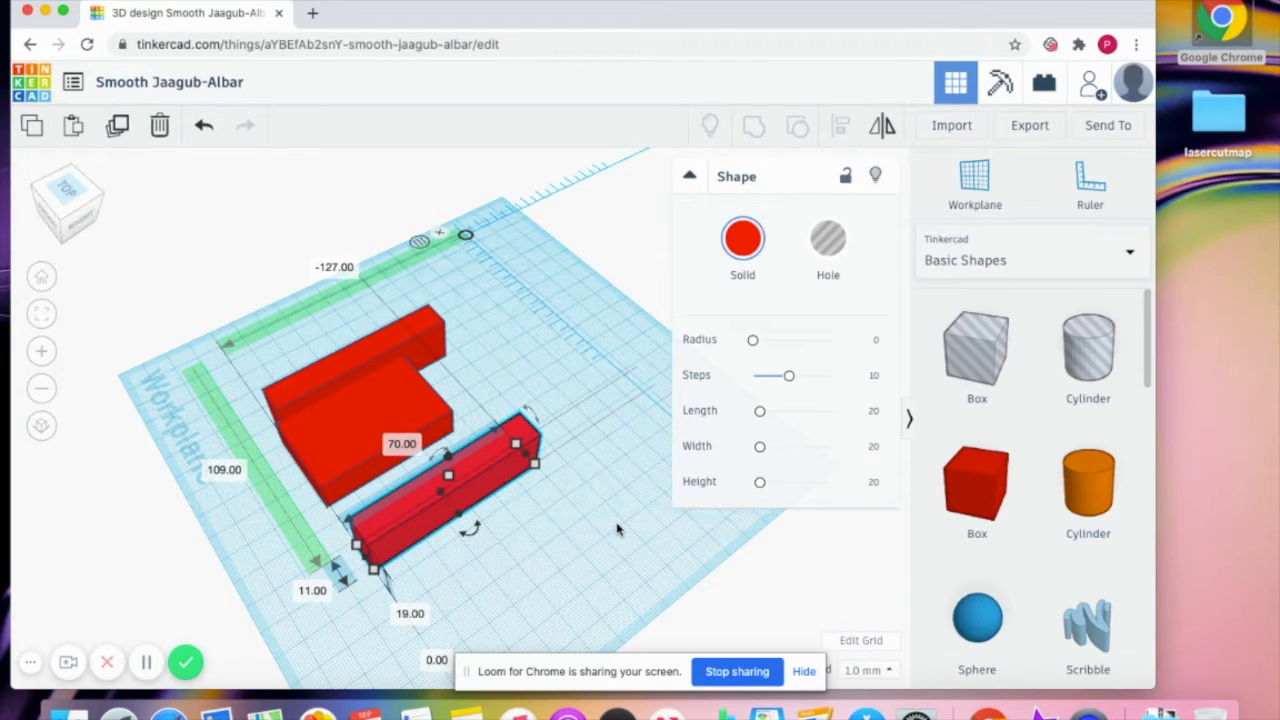
{"action": "left_click", "coordinate": [889, 671]}
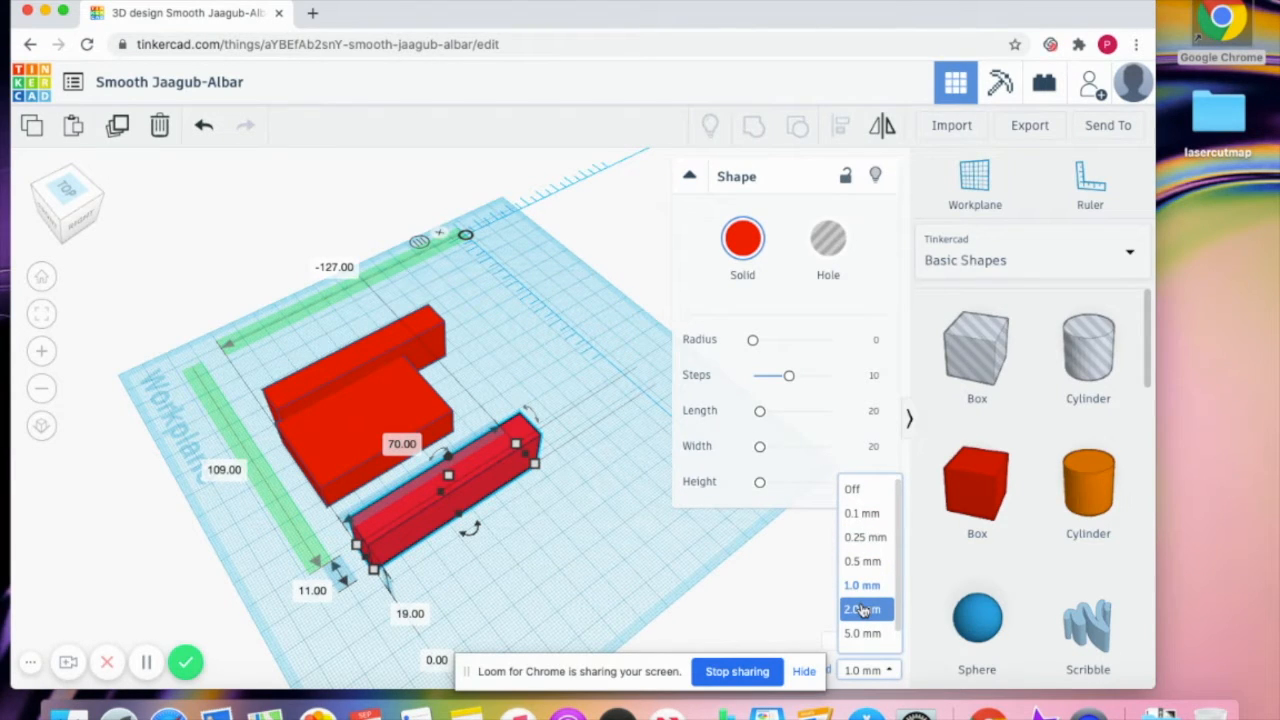
{"action": "left_click", "coordinate": [785, 570]}
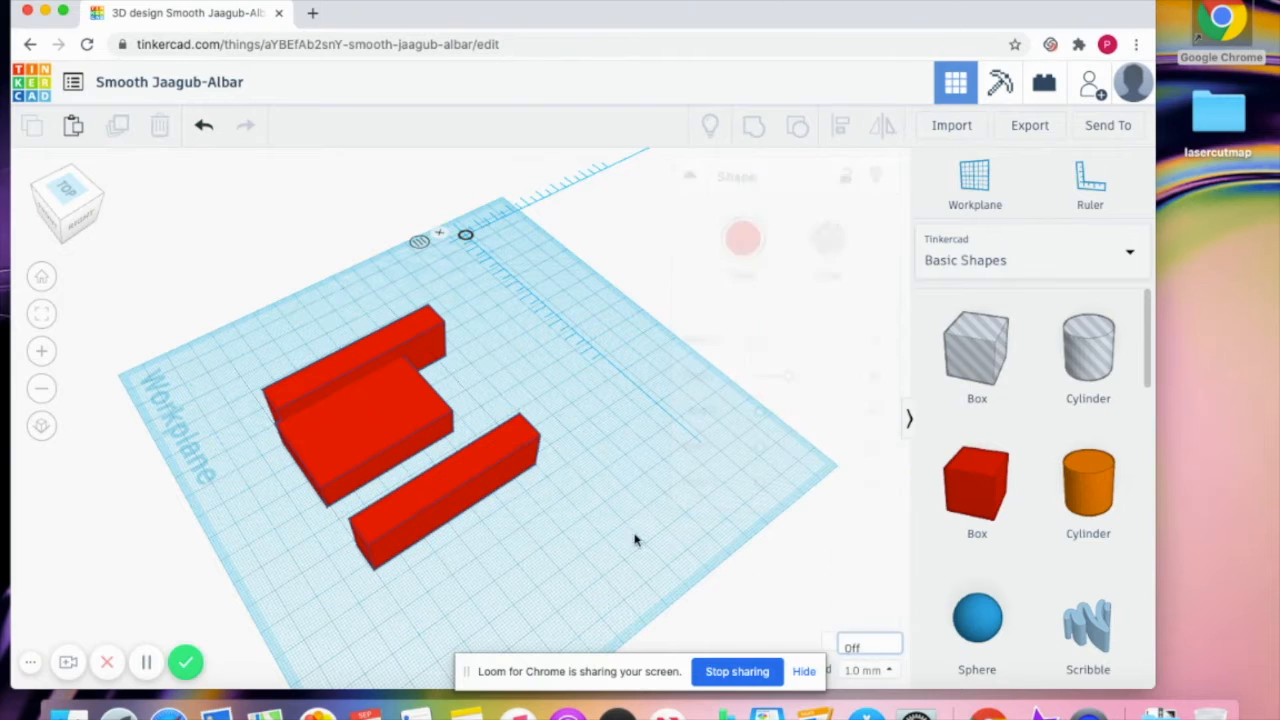
{"action": "left_click", "coordinate": [456, 472]}
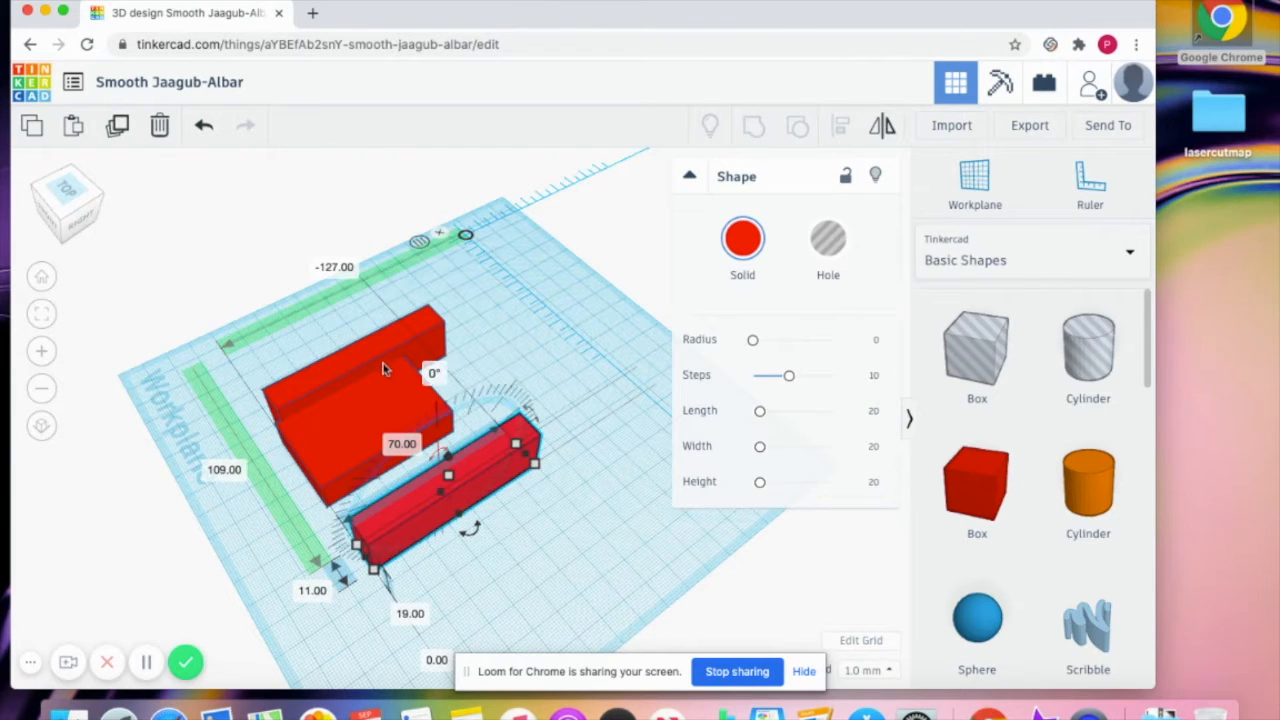
Set the left bar's length to 70 mm
{"action": "left_click", "coordinate": [353, 351]}
{"action": "left_click", "coordinate": [325, 342]}
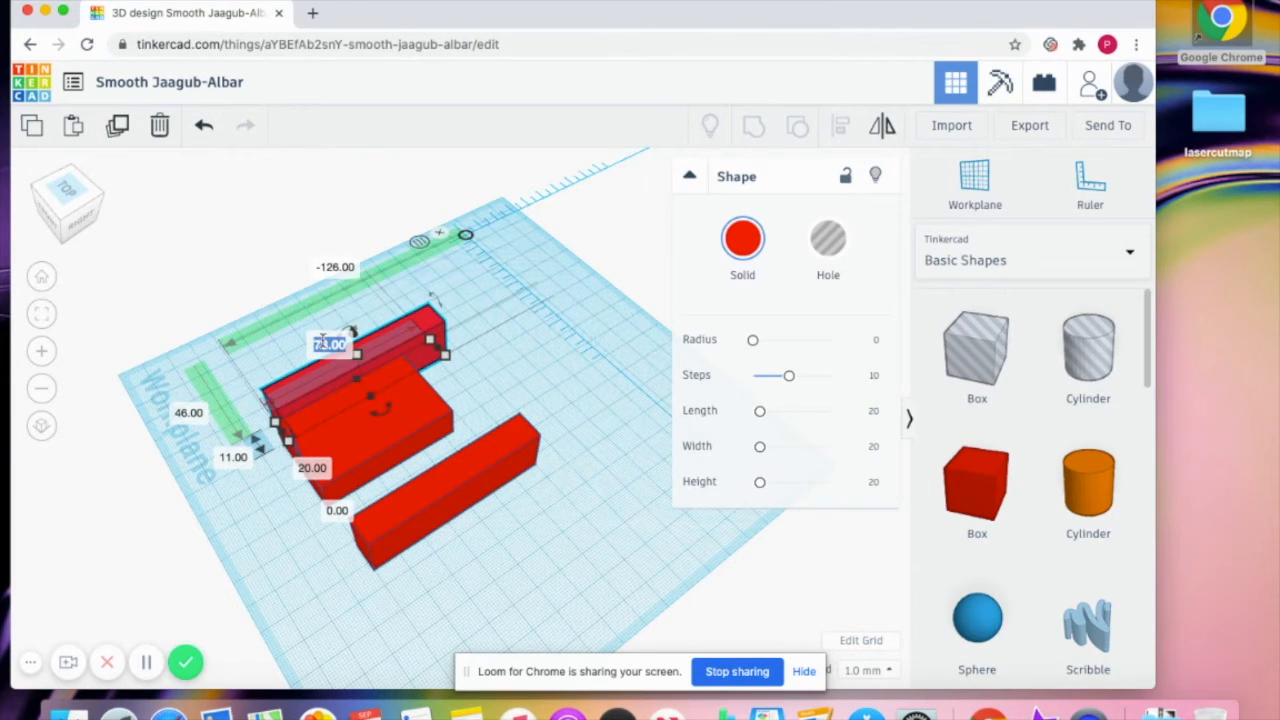
{"action": "type", "text": "7."}
{"action": "type", "text": "0"}
{"action": "key", "text": "Return"}
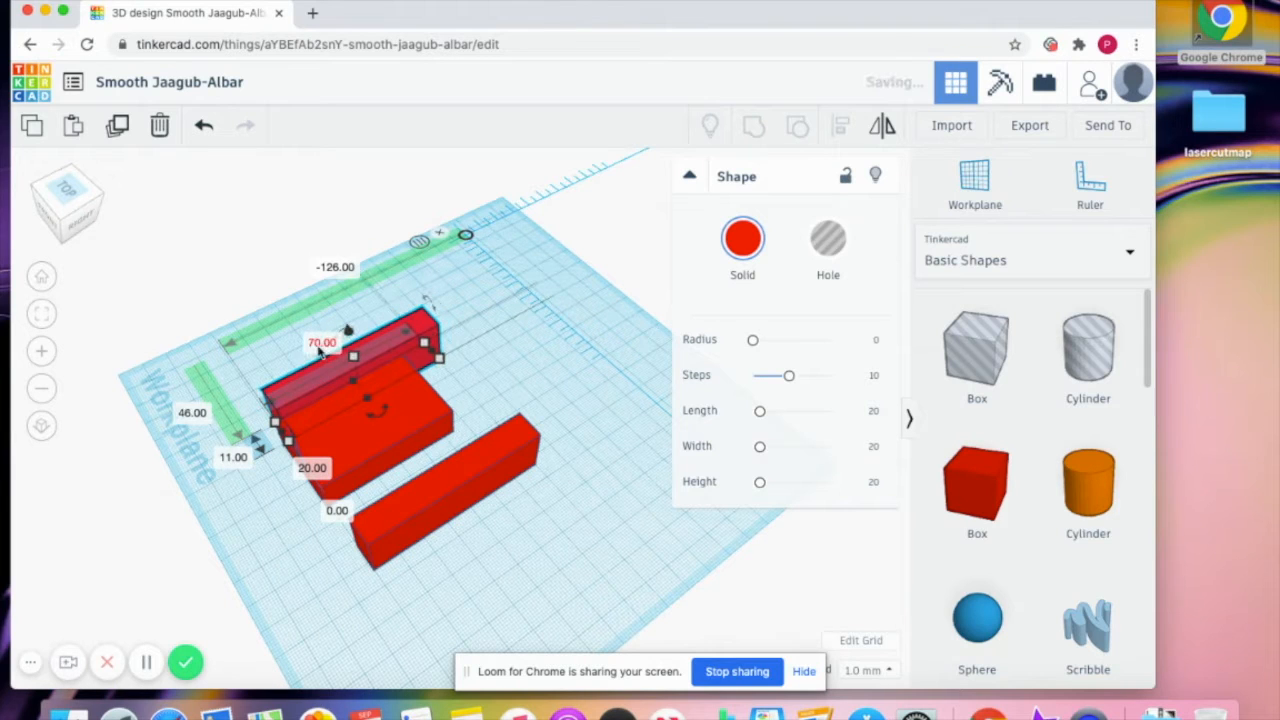
Set the middle box's length to 70 mm
{"action": "left_click", "coordinate": [383, 435]}
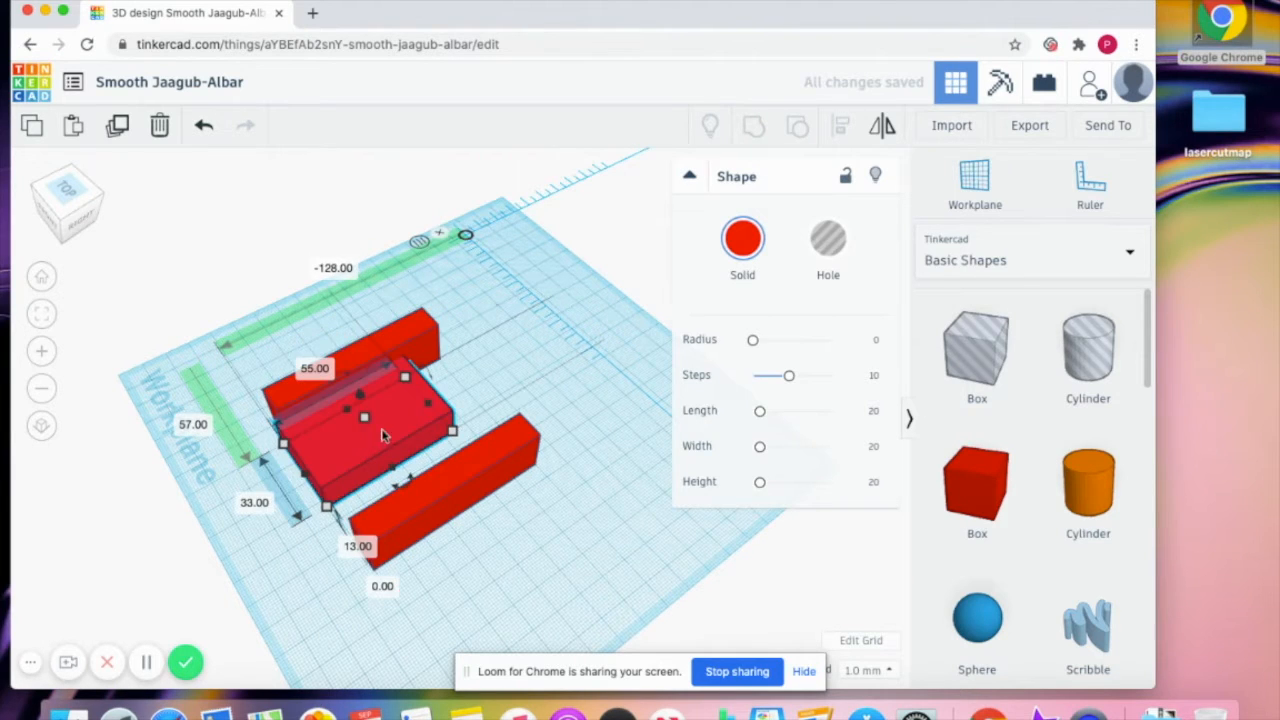
{"action": "left_click", "coordinate": [309, 369]}
{"action": "type", "text": "70"}
{"action": "key", "text": "Return"}
{"action": "left_click", "coordinate": [585, 368]}
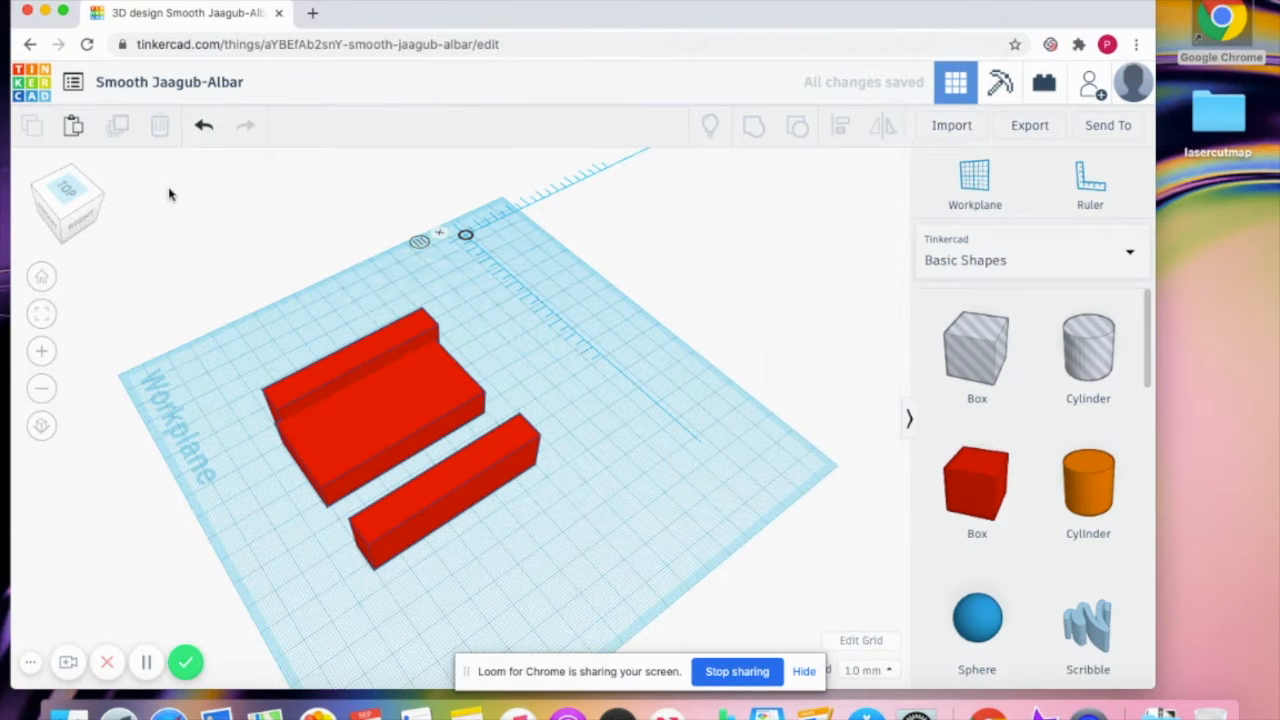
Align all three boxes along their front edges
{"action": "left_click_drag", "start_coordinate": [78, 203], "coordinate": [99, 202]}
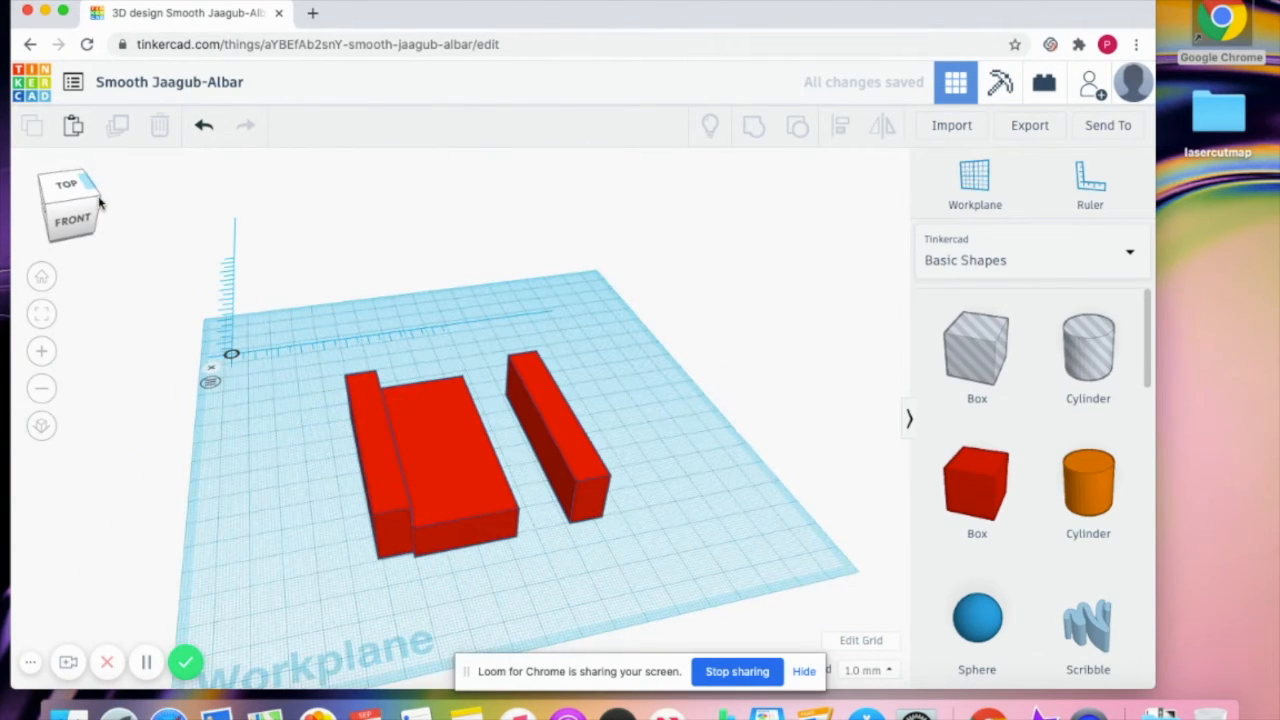
{"action": "left_click_drag", "start_coordinate": [292, 367], "coordinate": [647, 553]}
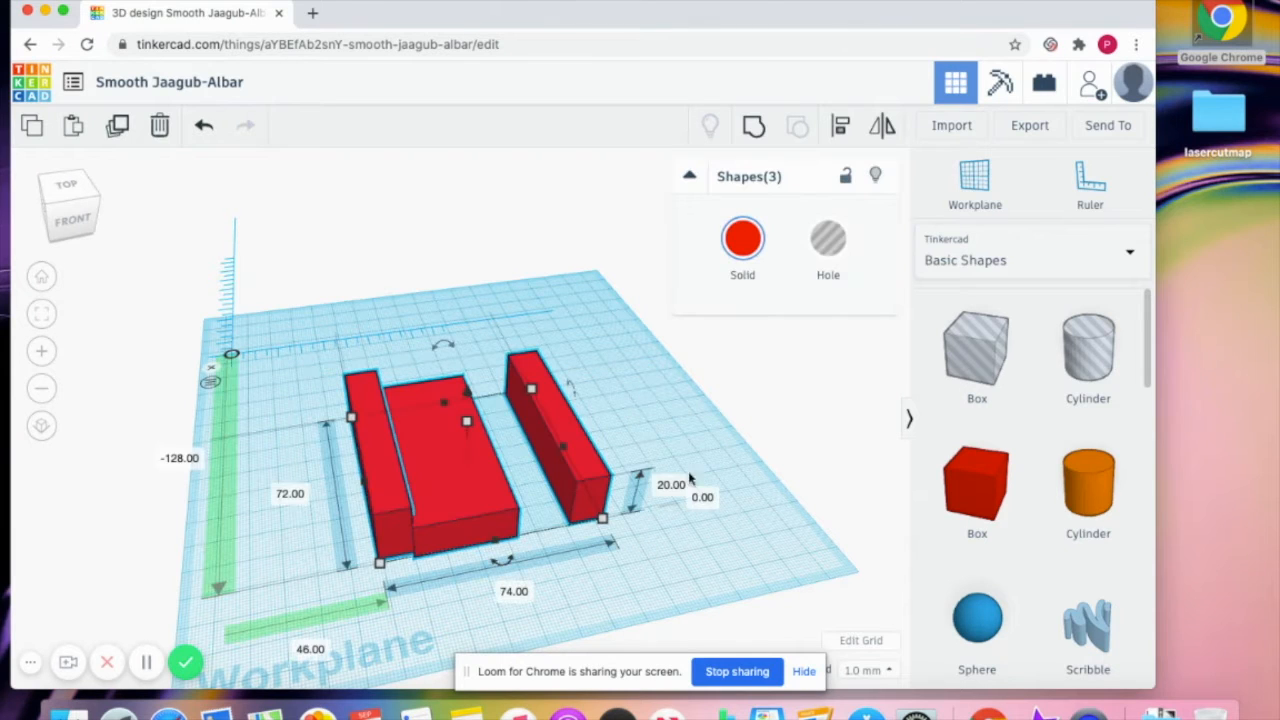
{"action": "left_click", "coordinate": [840, 128]}
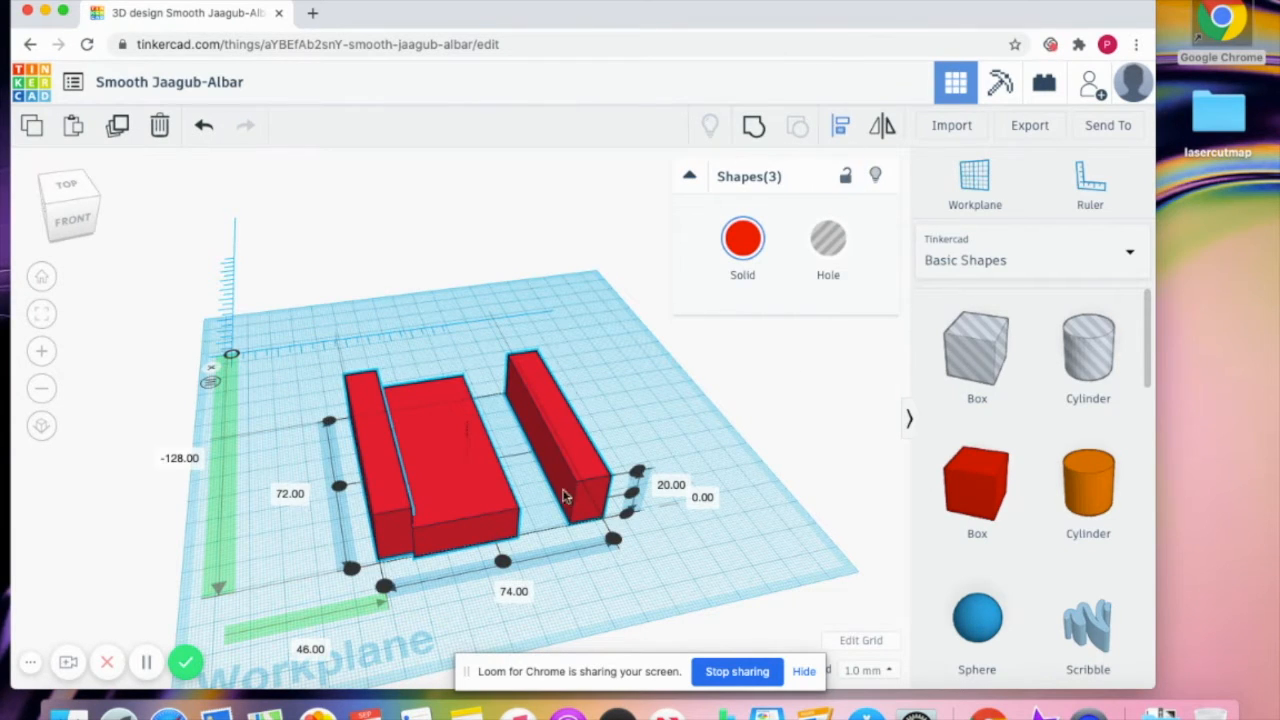
{"action": "left_click", "coordinate": [350, 568]}
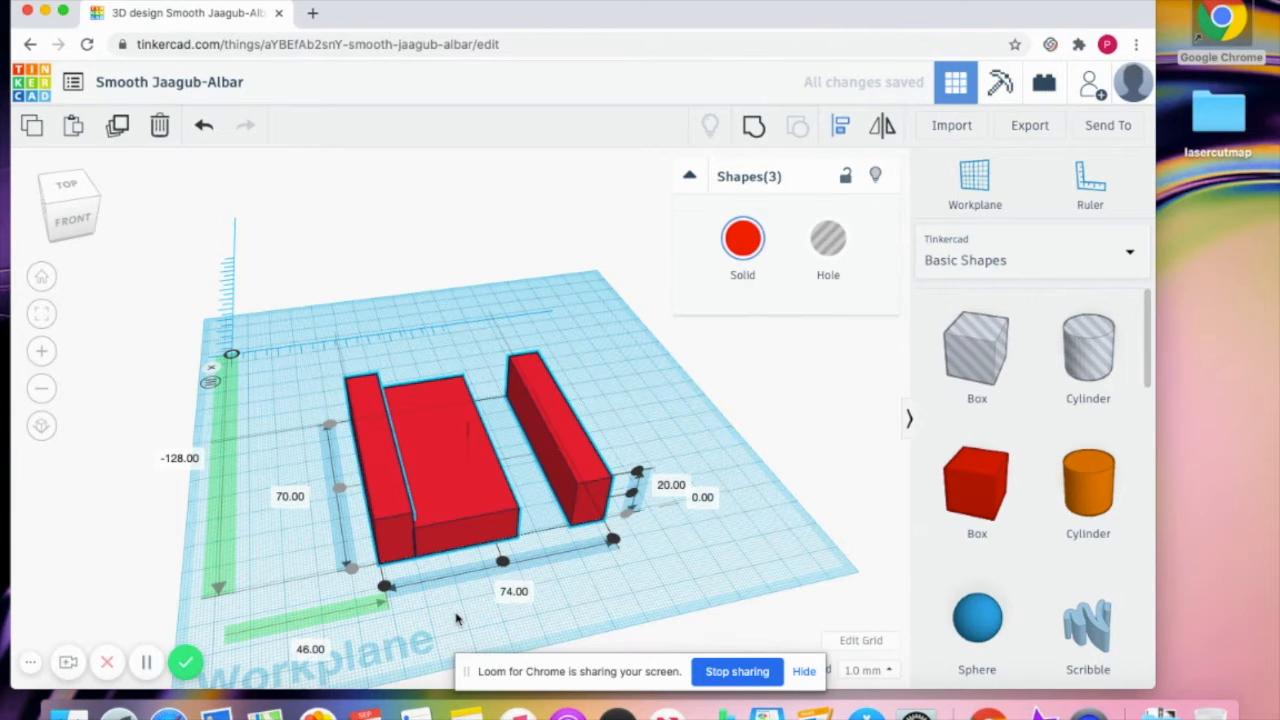
{"action": "left_click", "coordinate": [456, 620]}
Nudge the right bar toward the middle box until it sits 91 mm from the ruler origin
{"action": "left_click", "coordinate": [398, 547]}
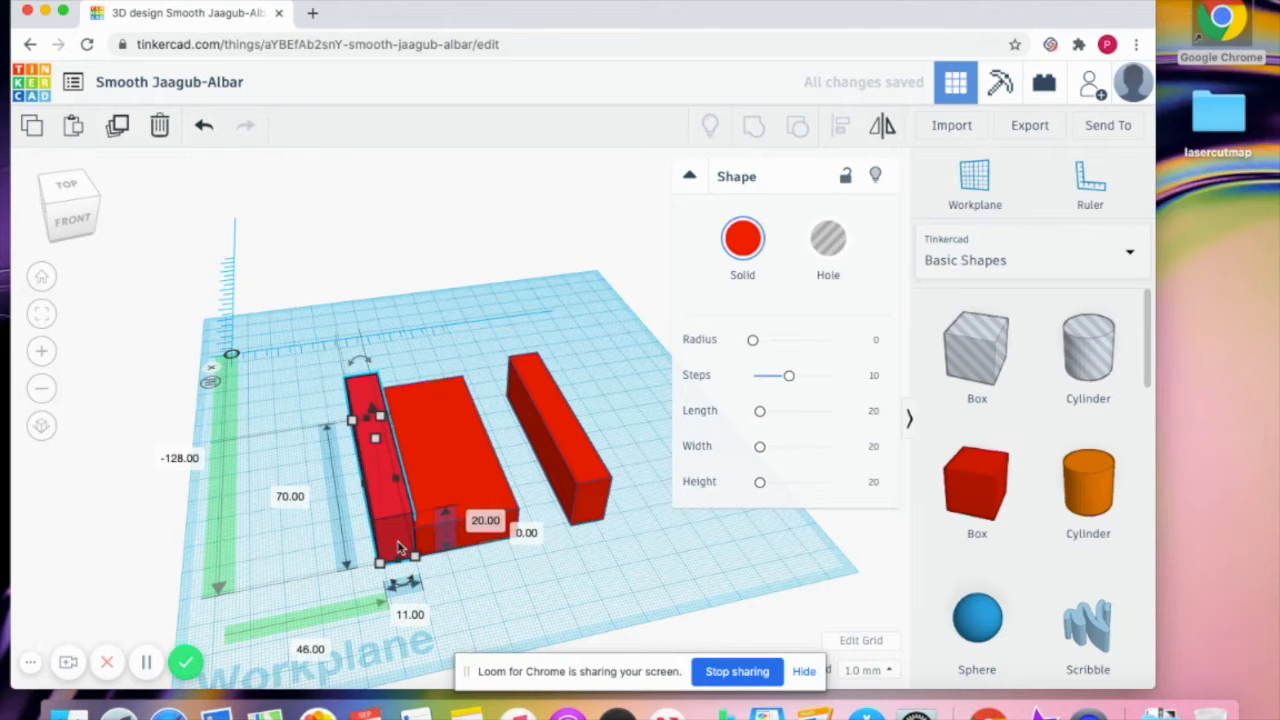
{"action": "left_click", "coordinate": [584, 484]}
{"action": "key", "text": "Left"}
{"action": "key", "text": "Left"}
{"action": "key", "text": "Left"}
{"action": "key", "text": "Left"}
{"action": "key", "text": "Left"}
{"action": "key", "text": "Left"}
{"action": "key", "text": "Left"}
{"action": "key", "text": "Left"}
{"action": "key", "text": "Left"}
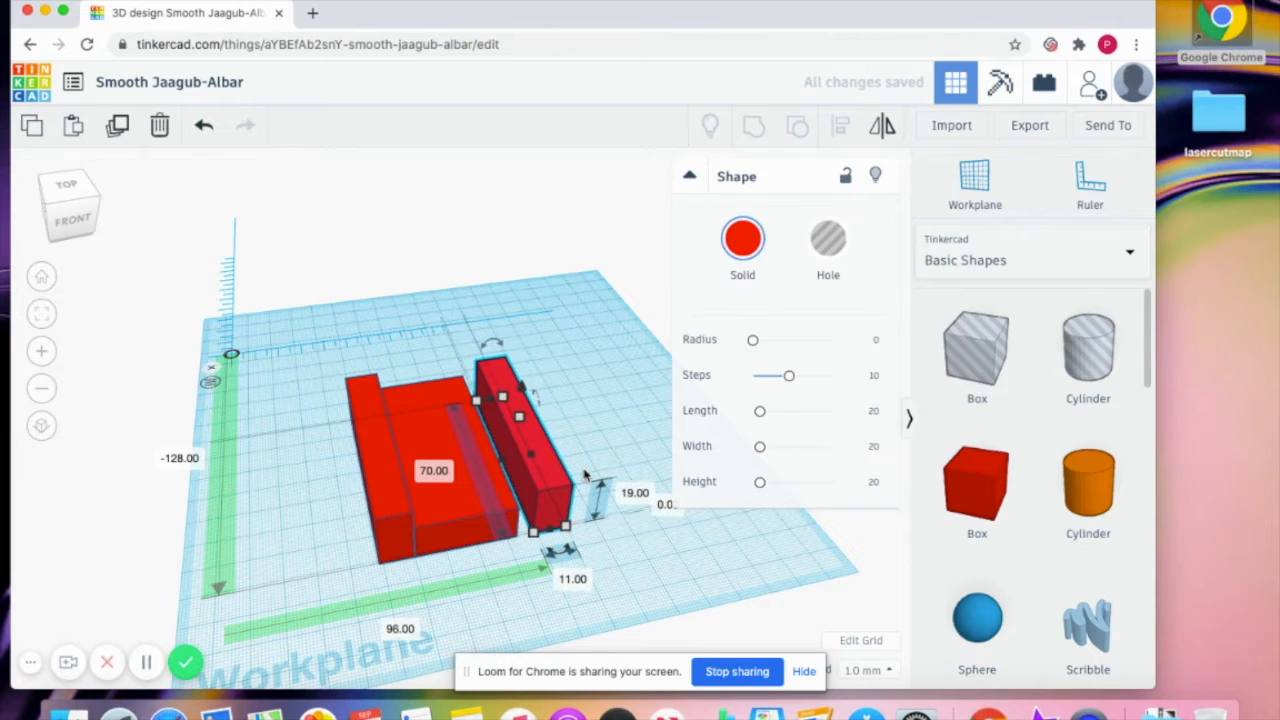
{"action": "key", "text": "Left"}
{"action": "key", "text": "Left"}
{"action": "key", "text": "Left"}
{"action": "key", "text": "Left"}
{"action": "key", "text": "Left"}
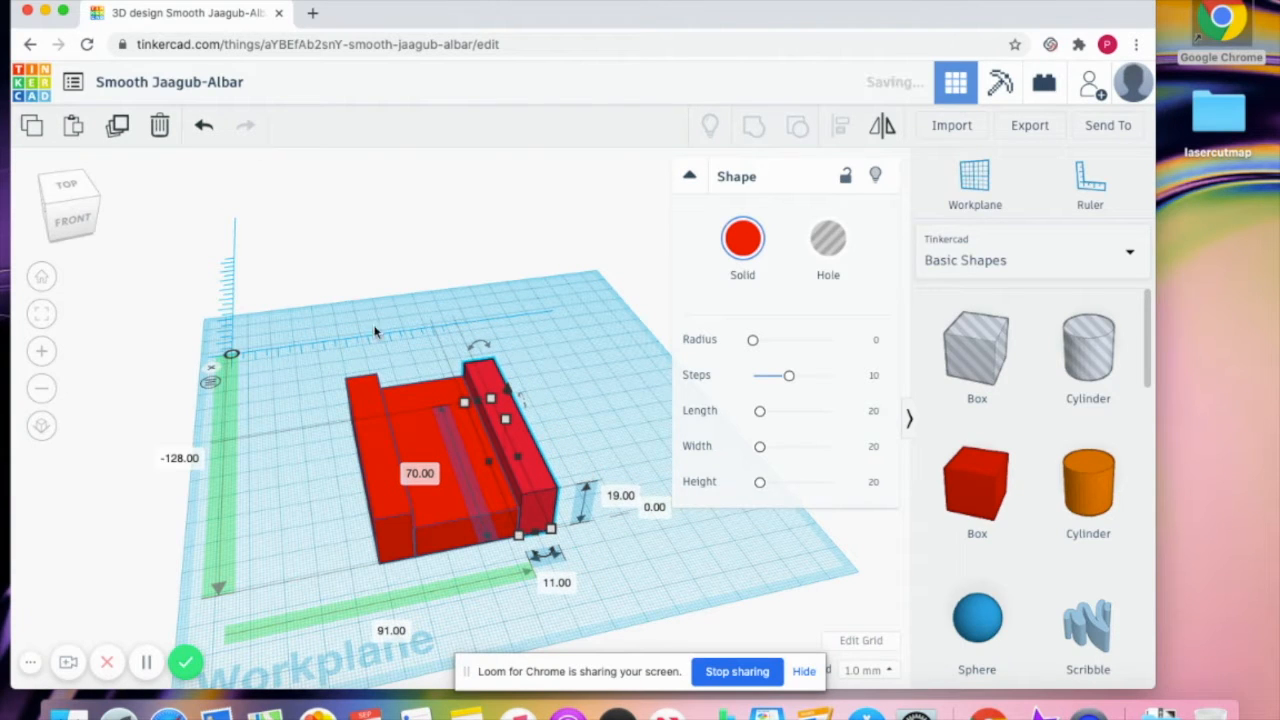
{"action": "left_click", "coordinate": [88, 210]}
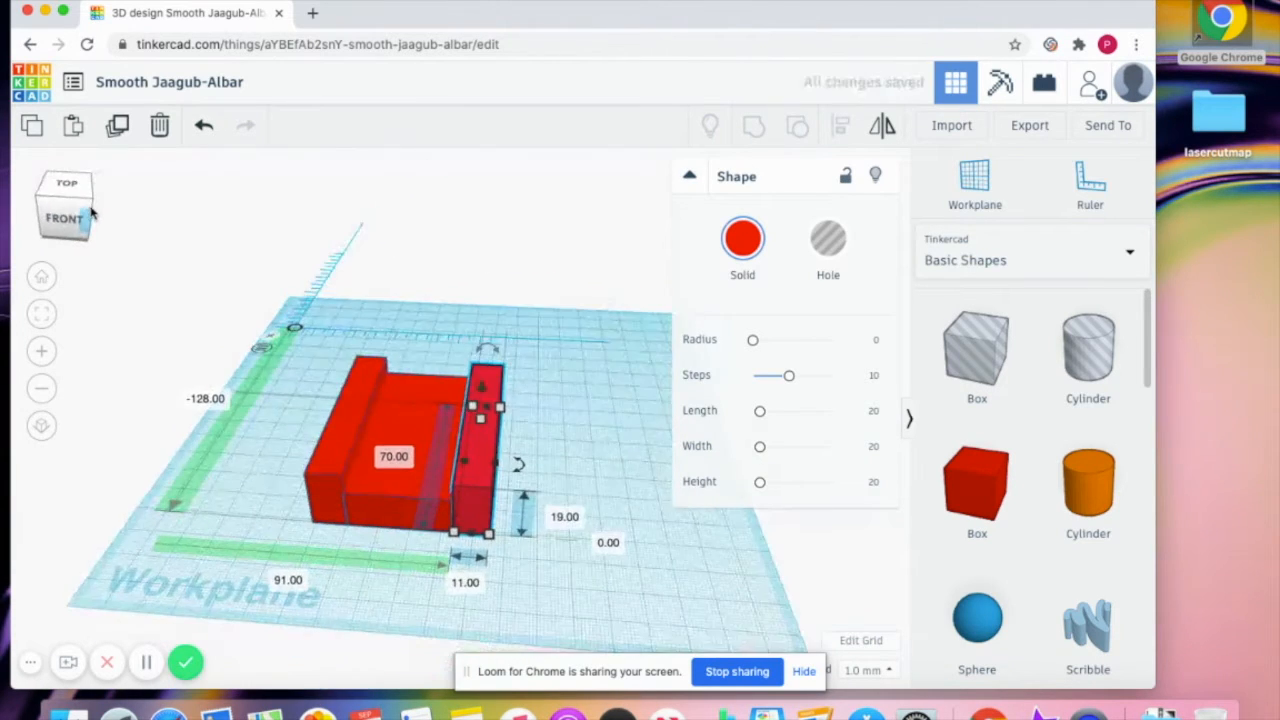
{"action": "left_click", "coordinate": [89, 209]}
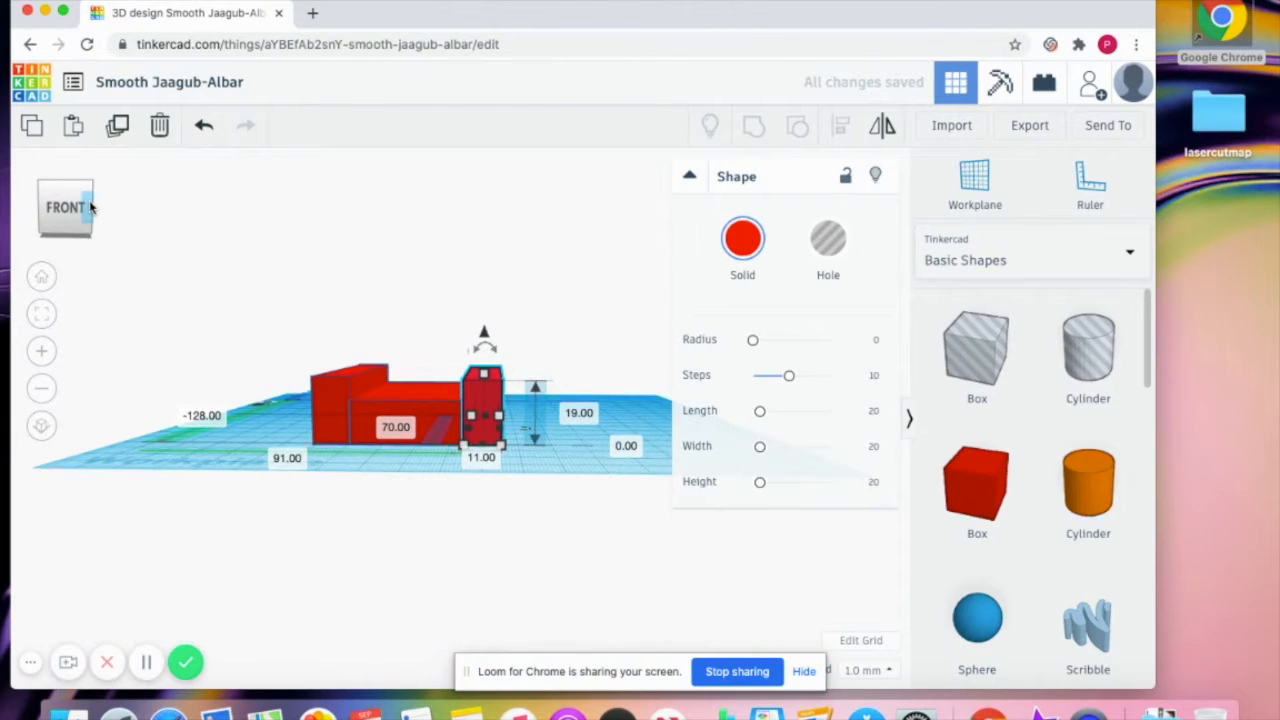
Nudge the right bar to 90 mm from the ruler origin, then group all three boxes into one block
{"action": "key", "text": "Left"}
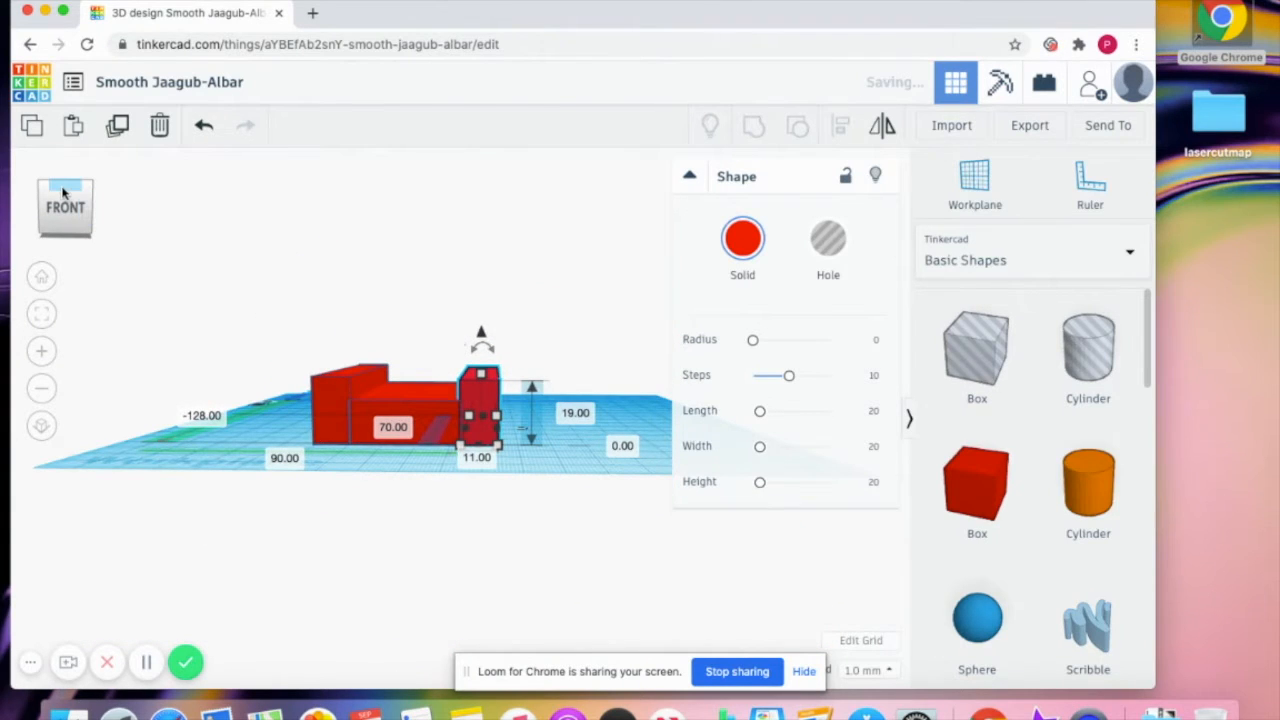
{"action": "left_click", "coordinate": [62, 190]}
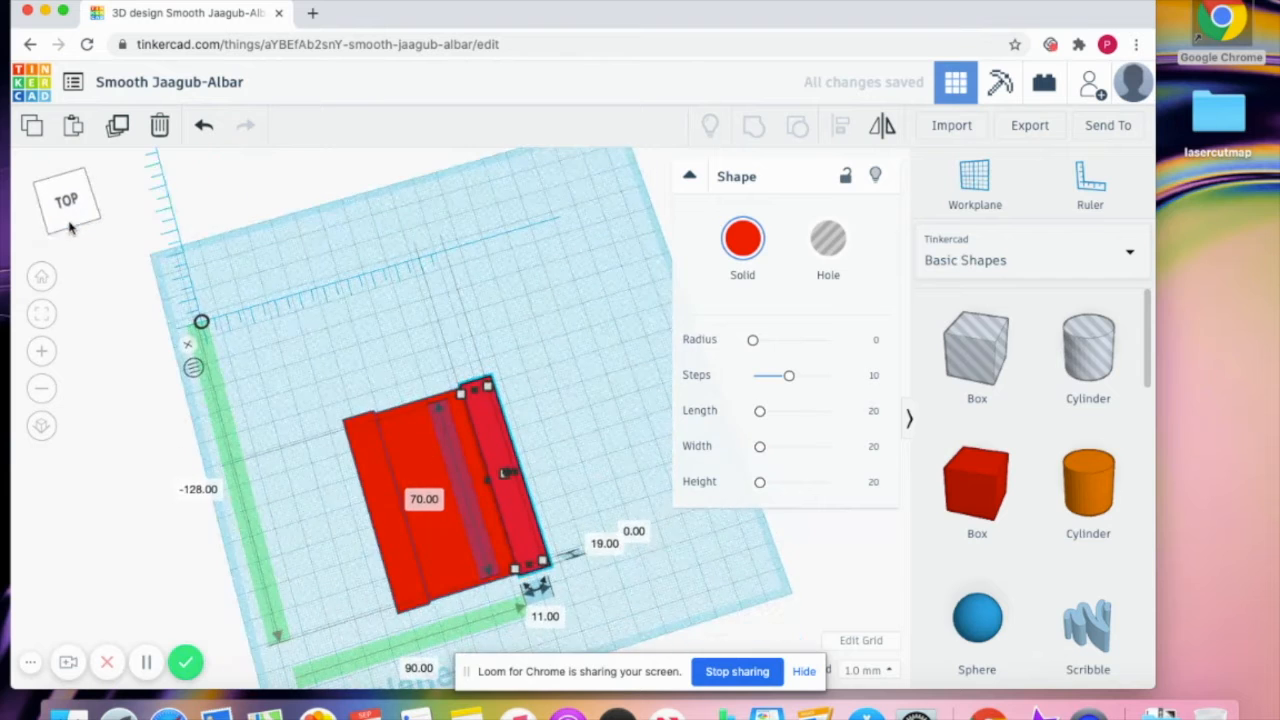
{"action": "left_click_drag", "start_coordinate": [310, 348], "coordinate": [558, 648]}
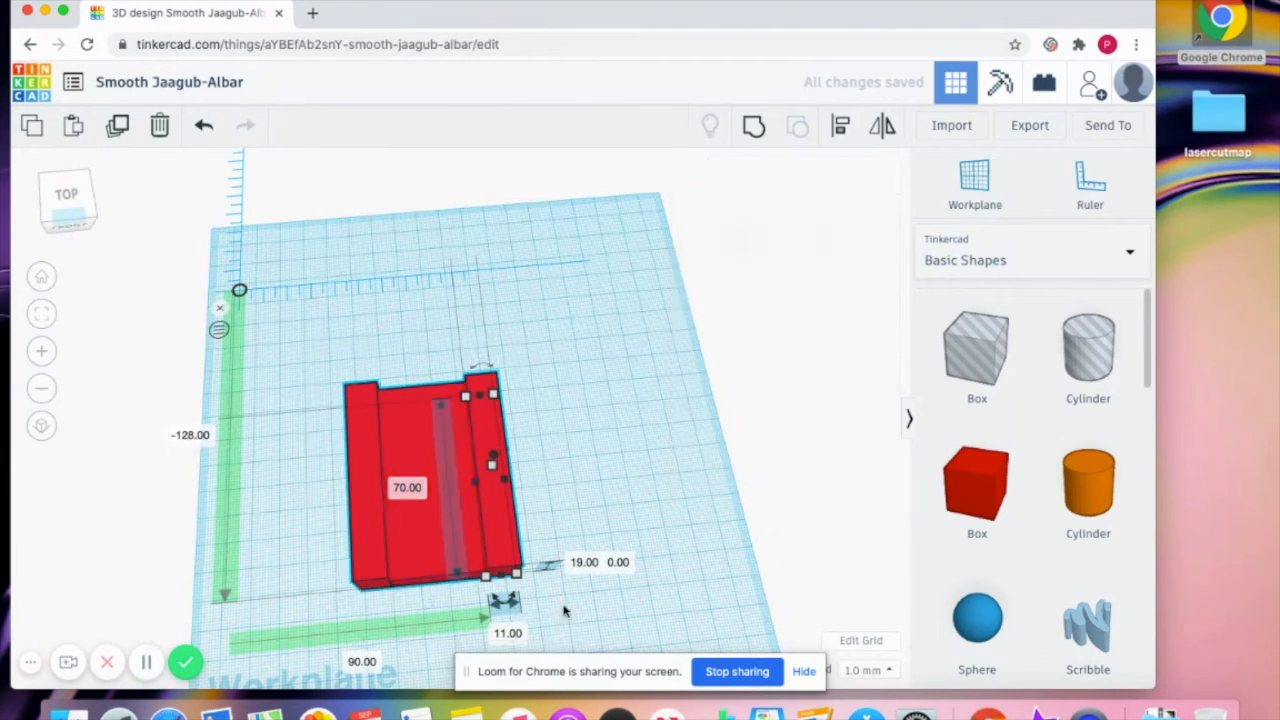
{"action": "left_click", "coordinate": [755, 127]}
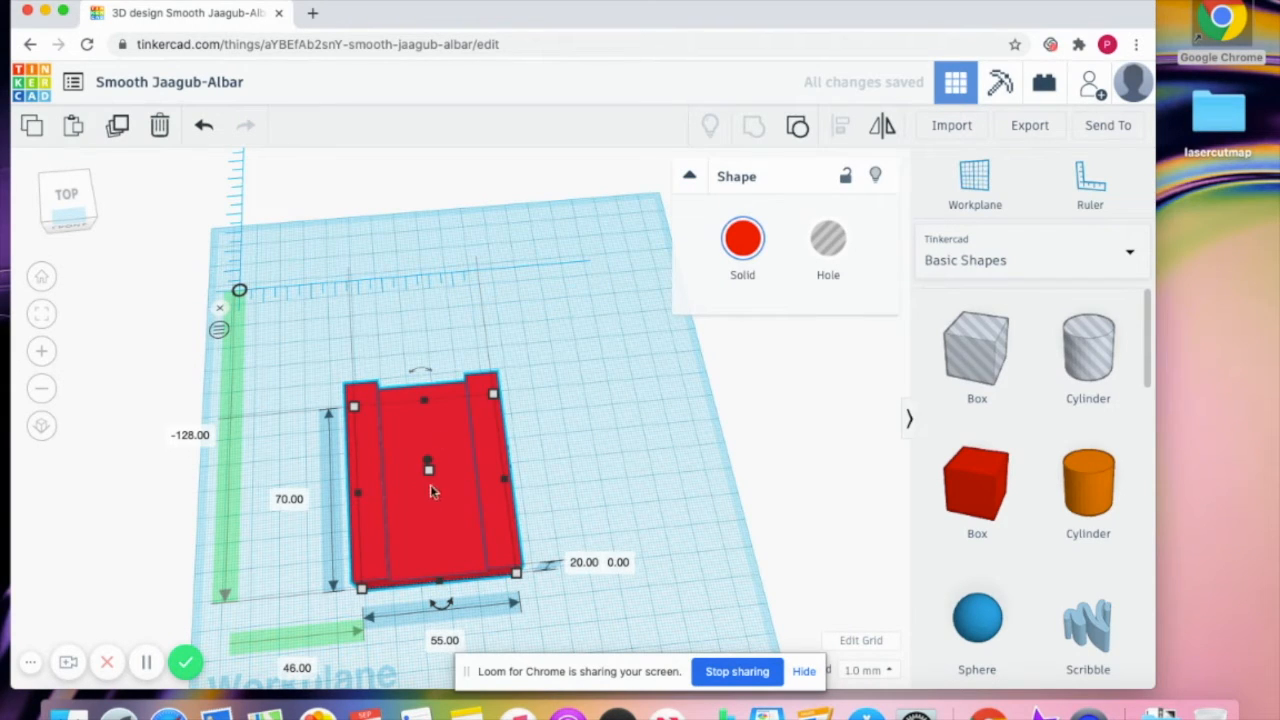
Move the grouped block toward the back of the workplane, to 56 mm and -90 mm on the ruler
{"action": "left_click_drag", "start_coordinate": [430, 488], "coordinate": [455, 389]}
{"action": "left_click", "coordinate": [665, 569]}
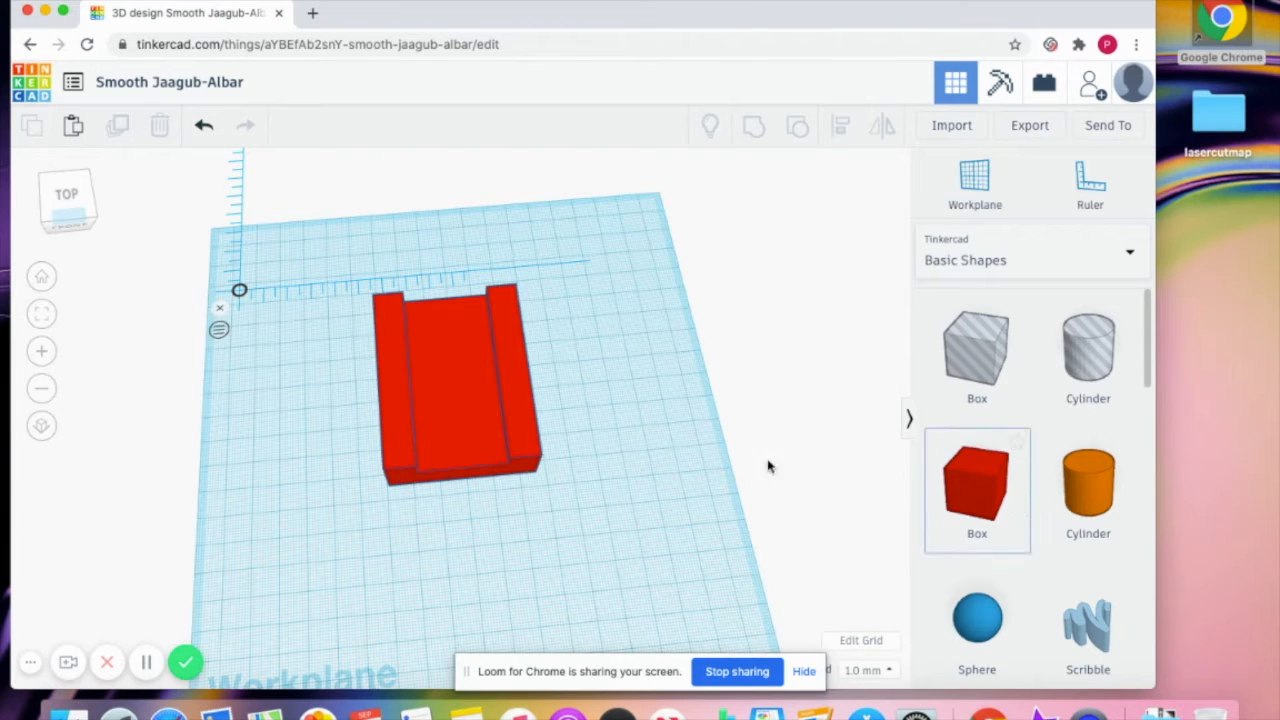
{"action": "mouse_move", "coordinate": [488, 455]}
{"action": "left_mouse_down"}
{"action": "mouse_move", "coordinate": [477, 409]}
{"action": "mouse_move", "coordinate": [486, 449]}
{"action": "left_mouse_up"}
{"action": "left_click", "coordinate": [77, 216]}
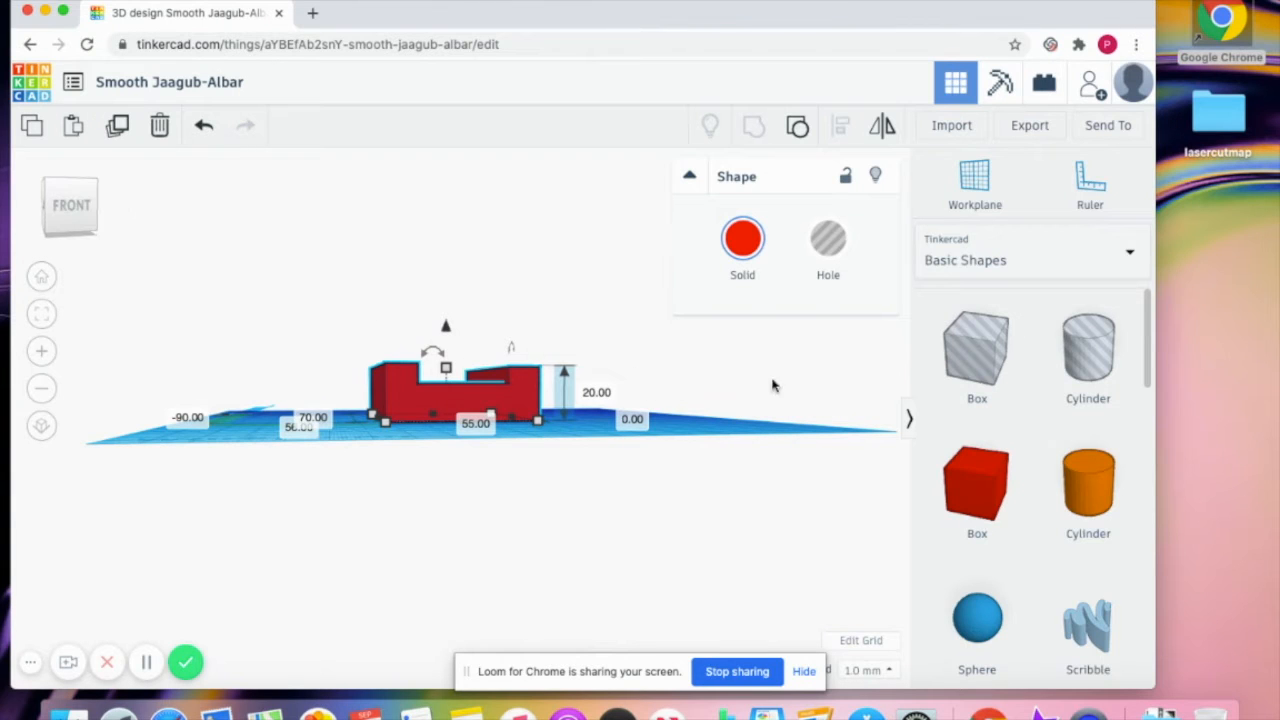
Place a Wedge shape from the Basic Shapes library on the workplane, to the right of the red block
{"action": "scroll", "coordinate": [1028, 524], "scroll_direction": "down", "scroll_amount": 1}
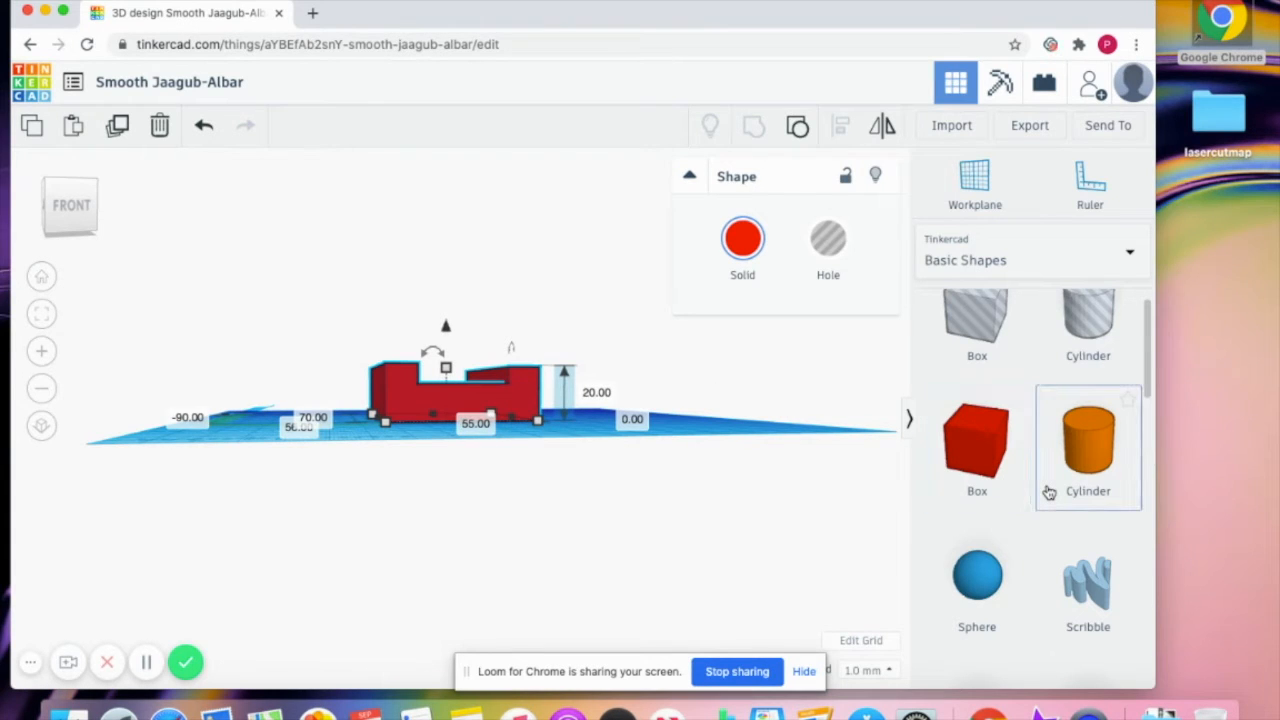
{"action": "scroll", "coordinate": [1049, 492], "scroll_direction": "down", "scroll_amount": 5}
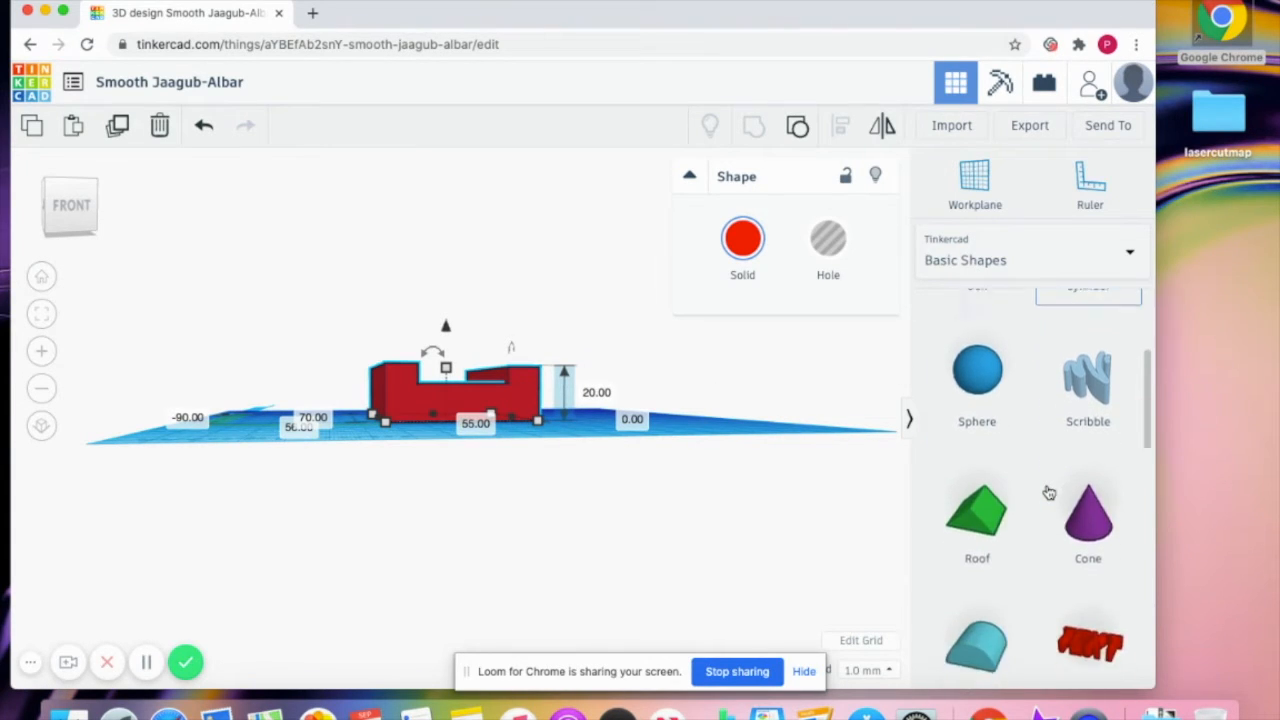
{"action": "scroll", "coordinate": [1034, 486], "scroll_direction": "down", "scroll_amount": 1}
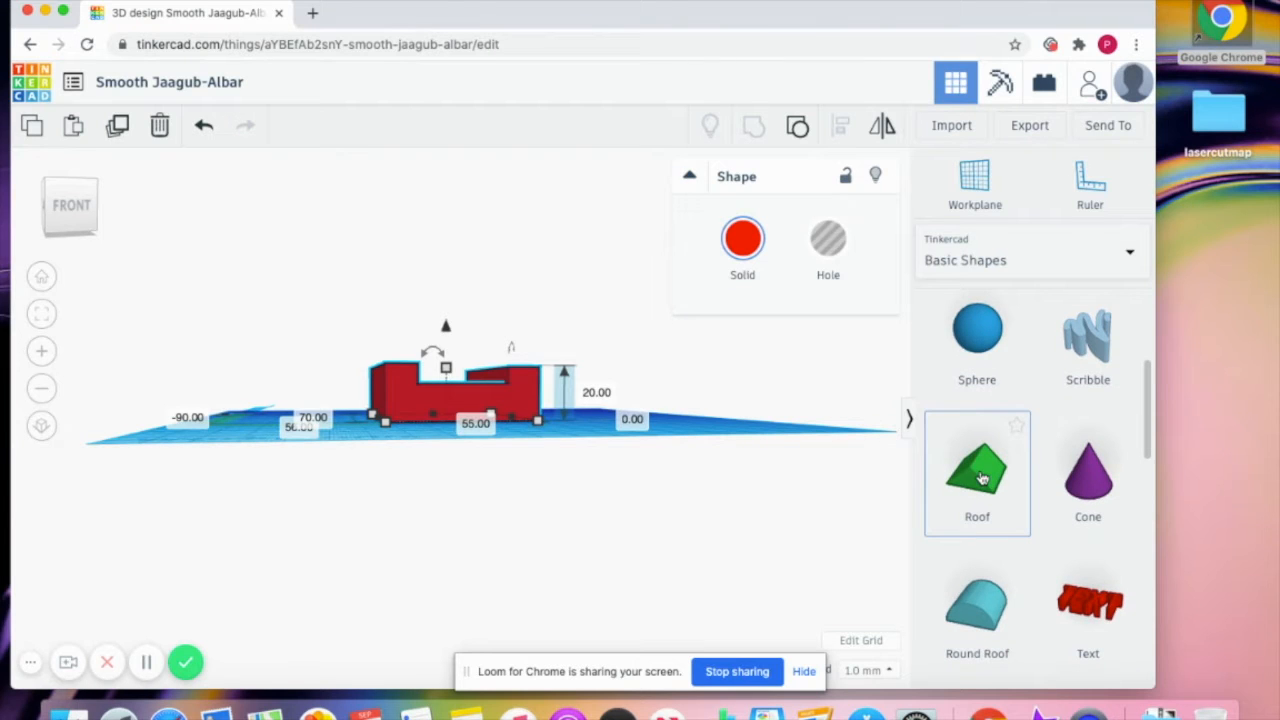
{"action": "left_click", "coordinate": [982, 478]}
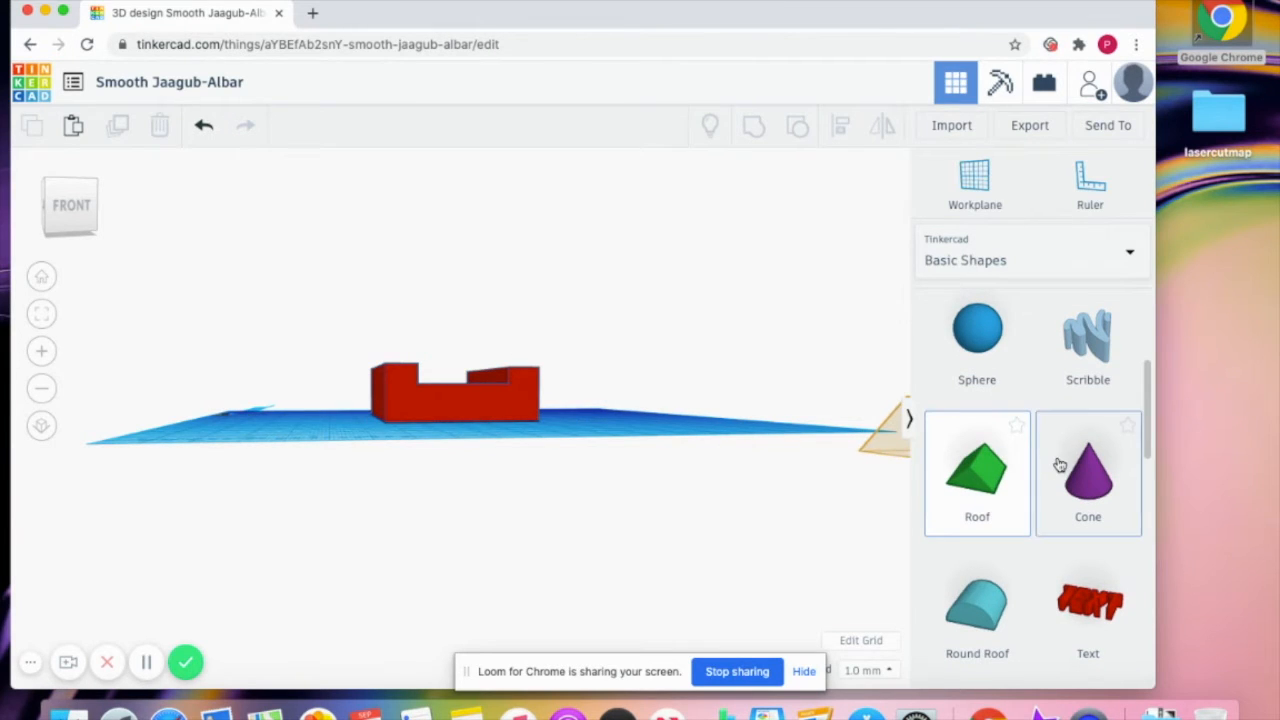
{"action": "scroll", "coordinate": [1059, 465], "scroll_direction": "up", "scroll_amount": 5}
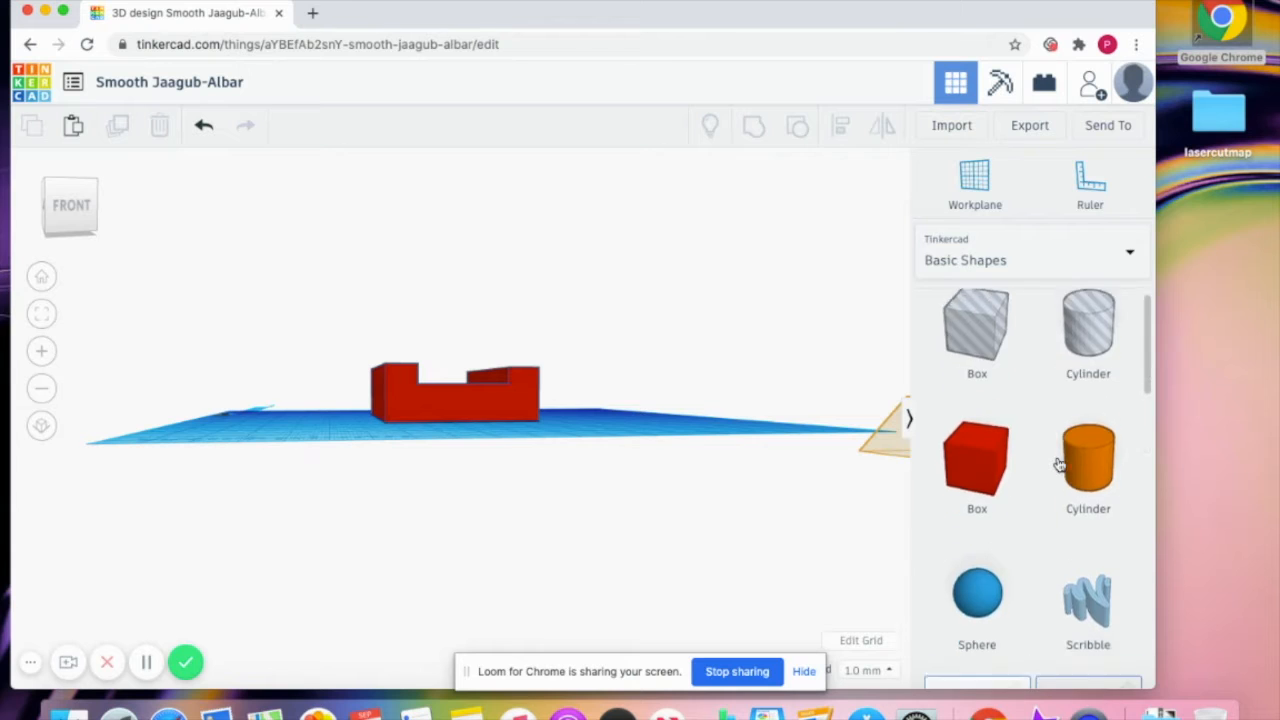
{"action": "scroll", "coordinate": [1059, 465], "scroll_direction": "down", "scroll_amount": 10}
{"action": "left_click_drag", "start_coordinate": [911, 447], "coordinate": [609, 411]}
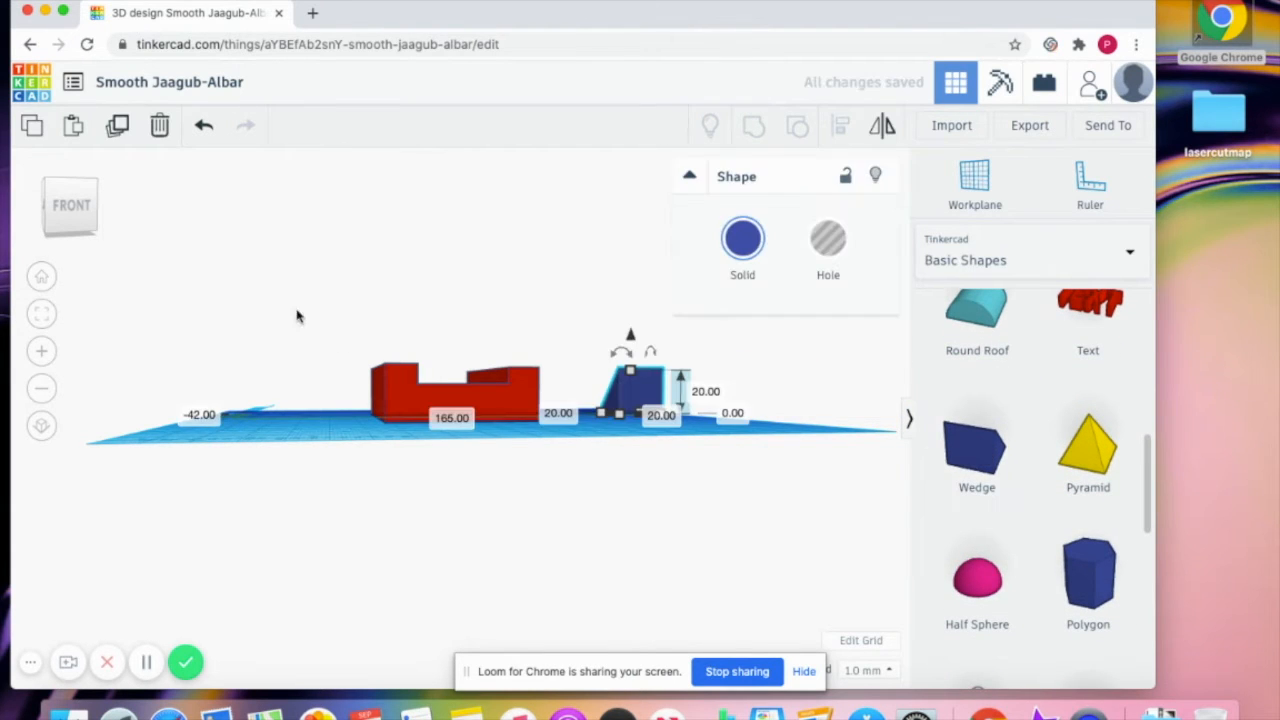
Rotate the wedge about its vertical axis
{"action": "left_click", "coordinate": [87, 210]}
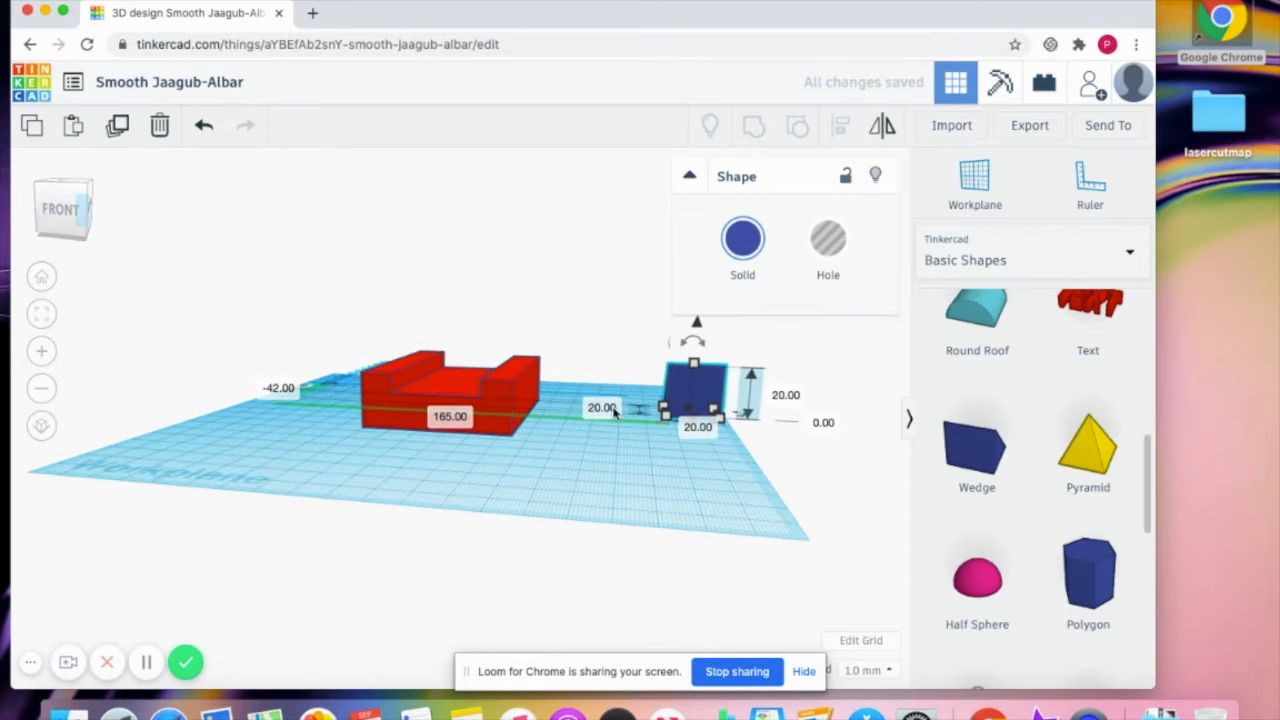
{"action": "left_click", "coordinate": [90, 226]}
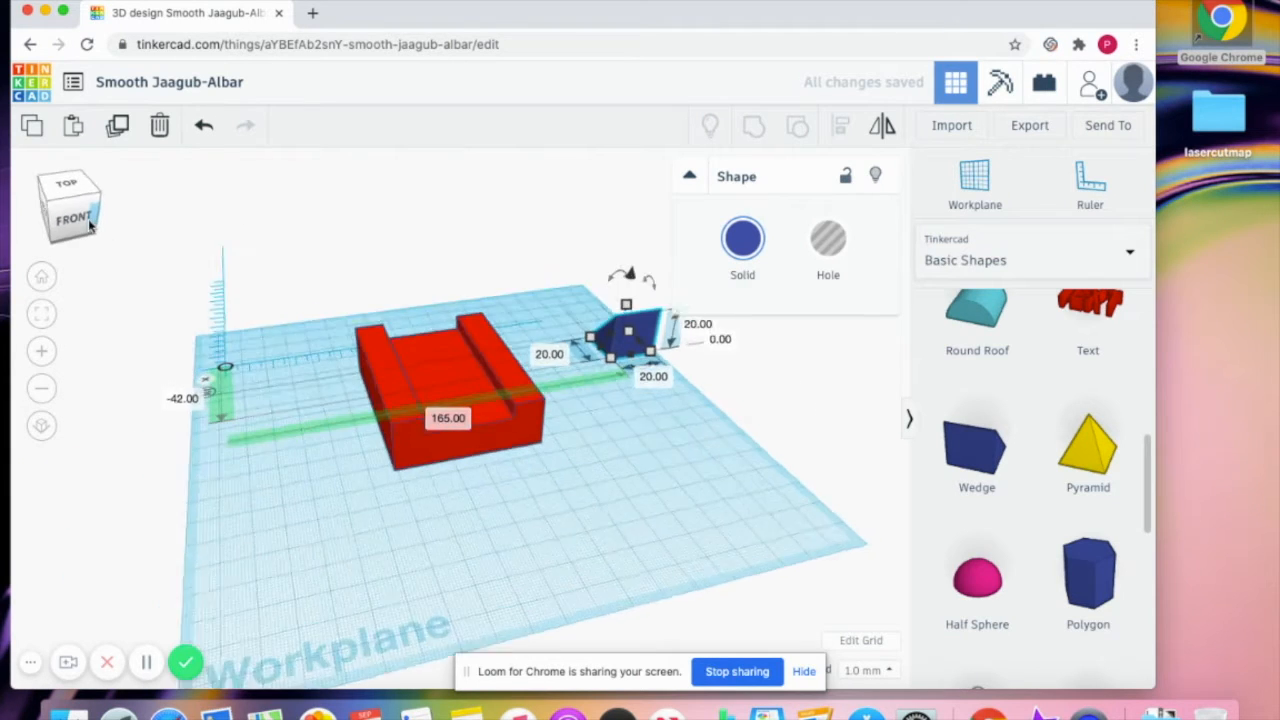
{"action": "left_click", "coordinate": [86, 222]}
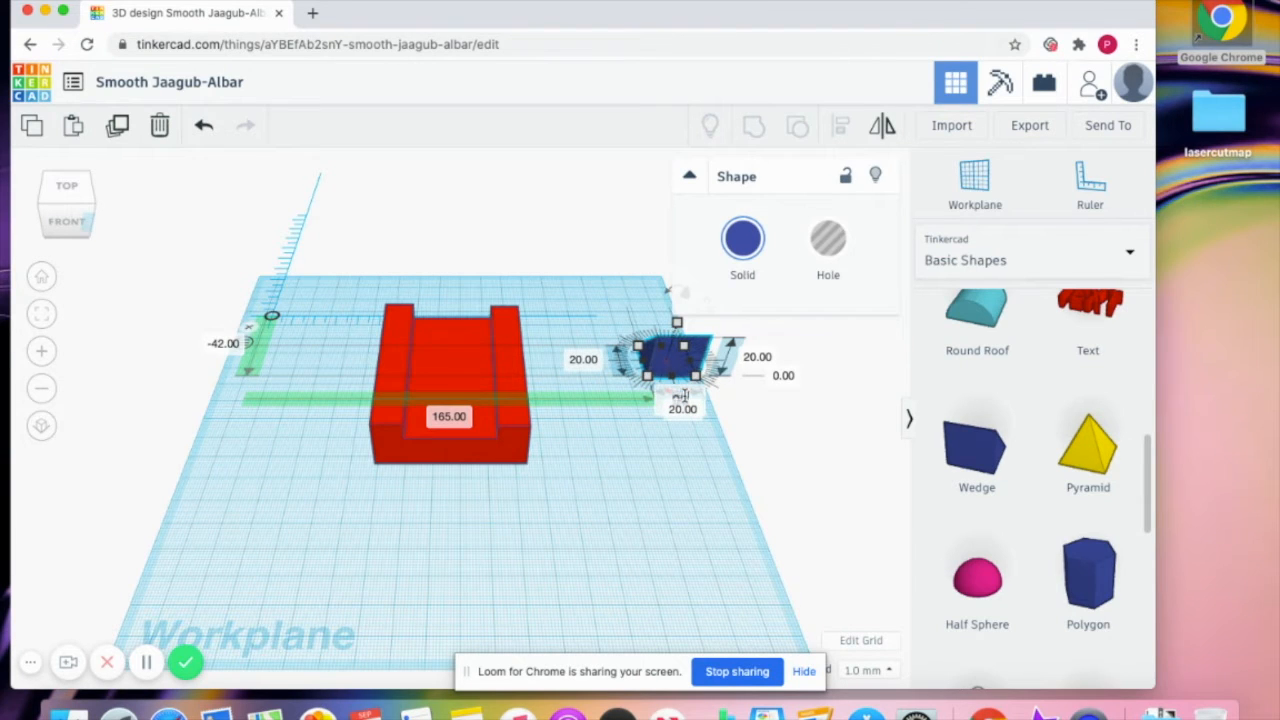
{"action": "left_click_drag", "start_coordinate": [680, 396], "coordinate": [686, 400]}
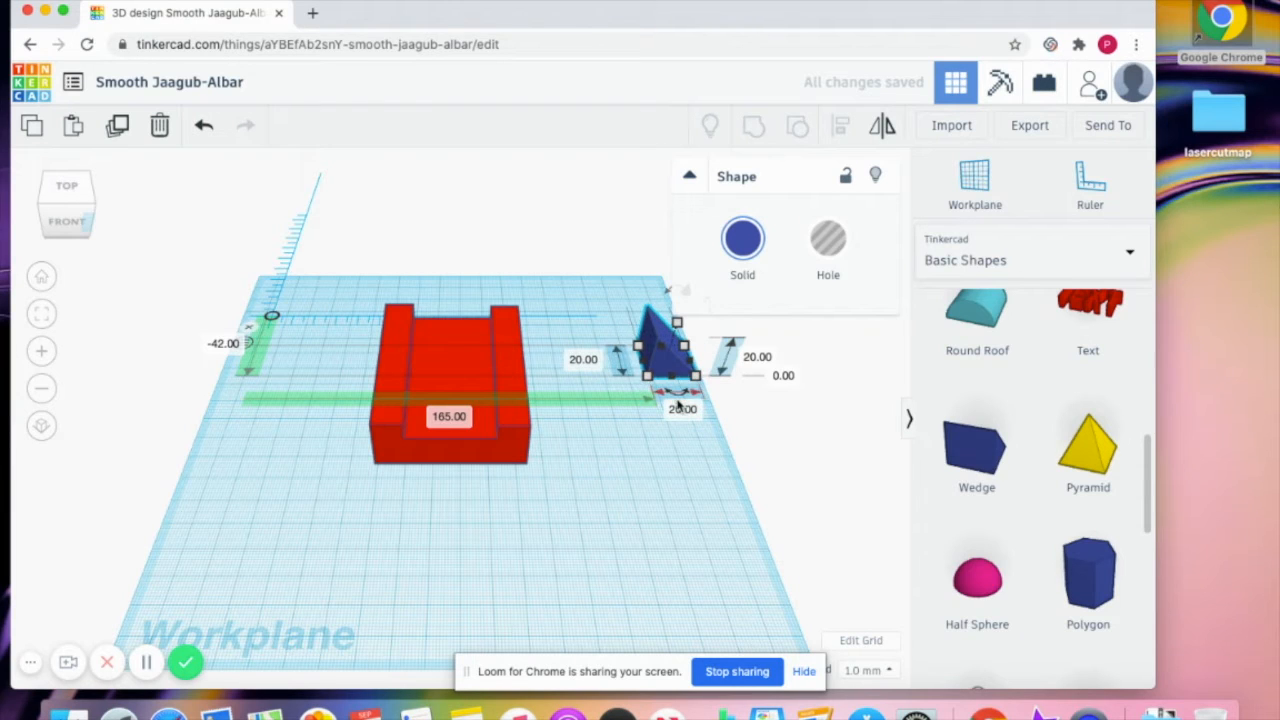
{"action": "type", "text": "0"}
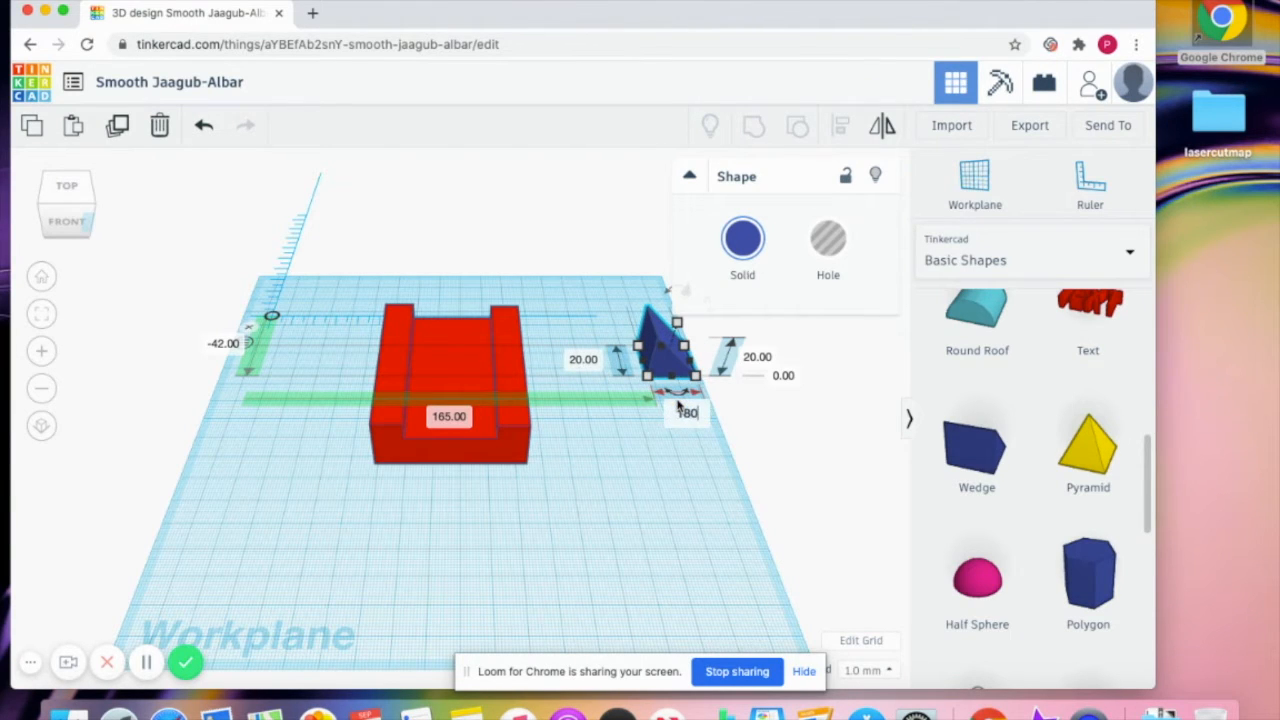
{"action": "key", "text": "Return"}
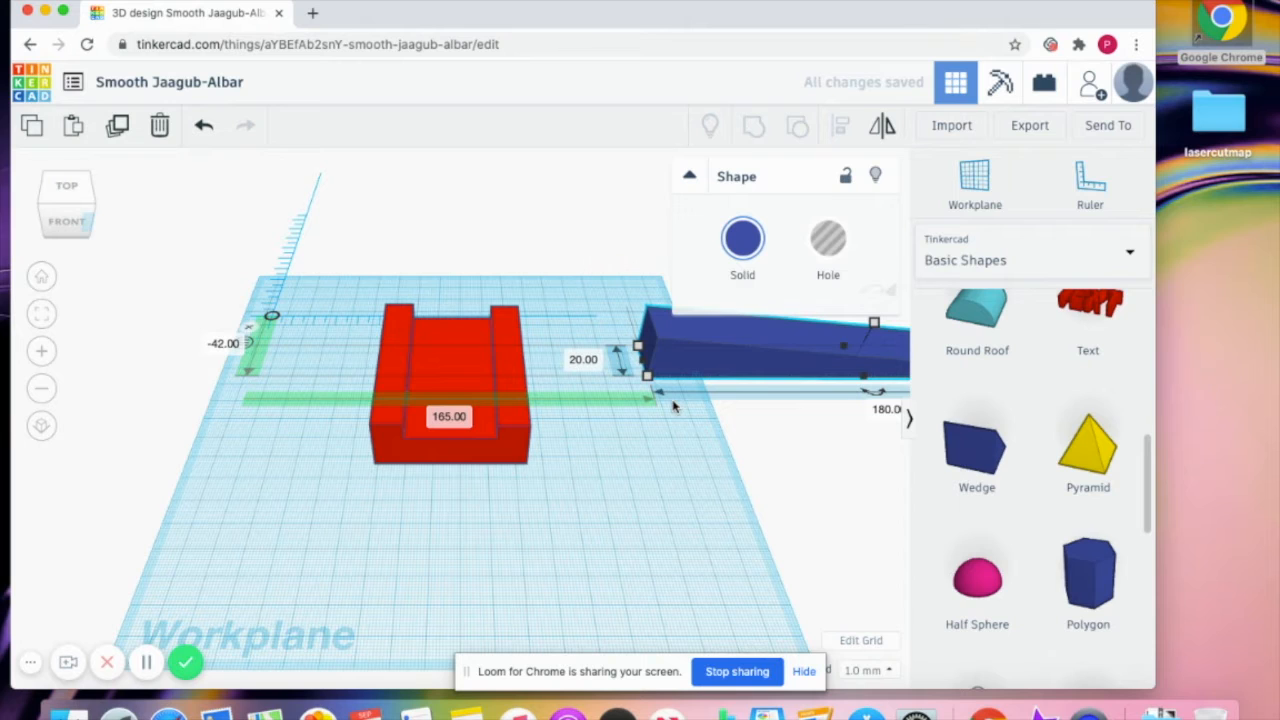
{"action": "key", "text": "super+z"}
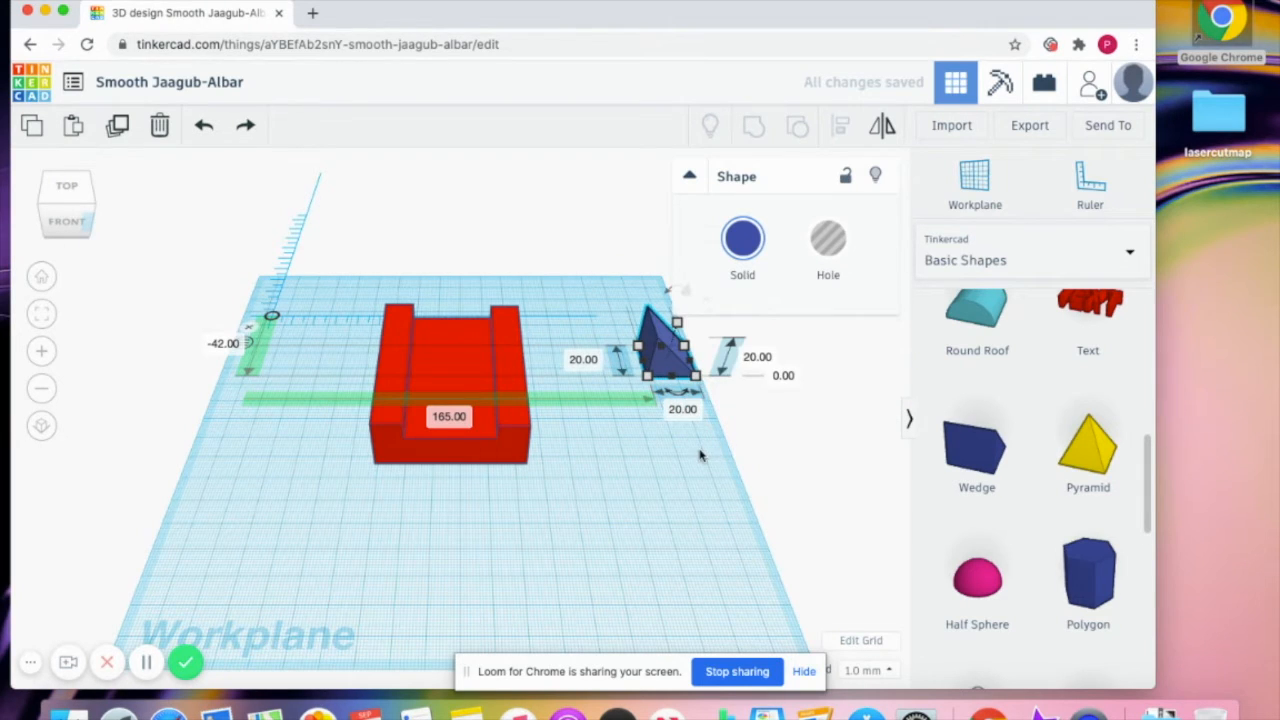
Turn the wedge so its slope faces the block and move it beside the block's front right, at 123 mm and -98 mm
{"action": "left_click", "coordinate": [705, 448]}
{"action": "left_click", "coordinate": [668, 361]}
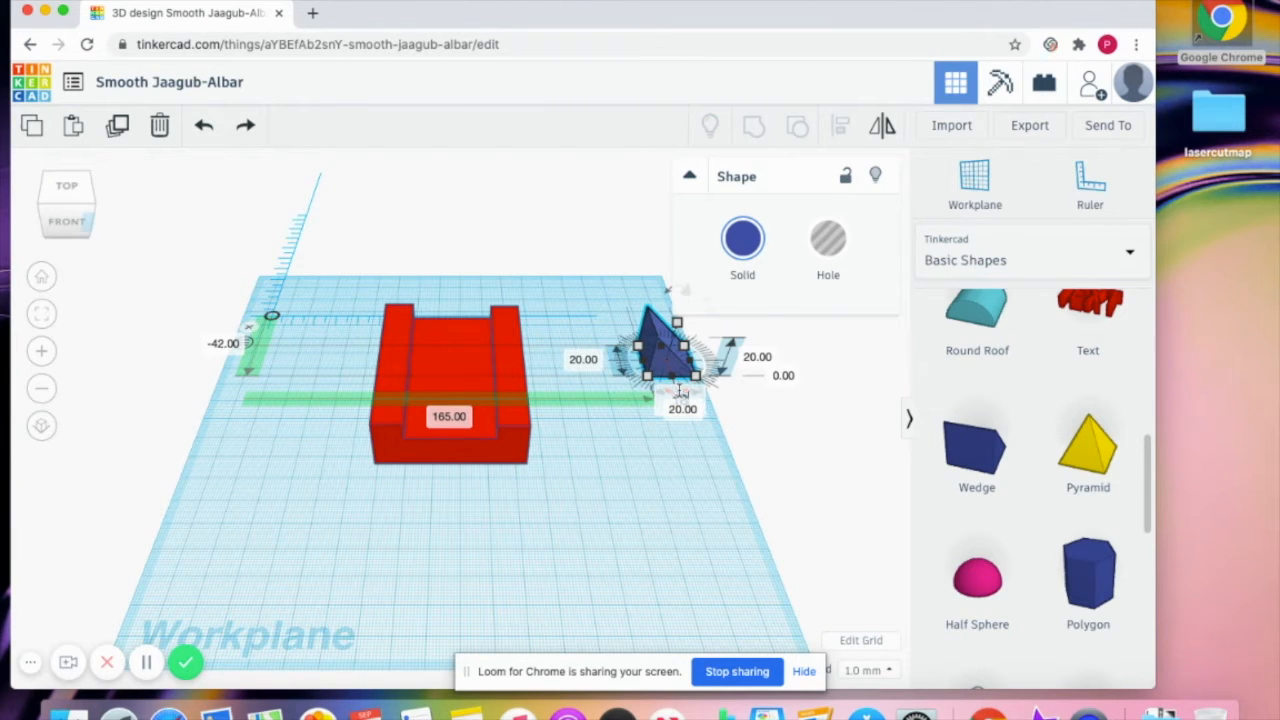
{"action": "left_click_drag", "start_coordinate": [679, 390], "coordinate": [590, 457]}
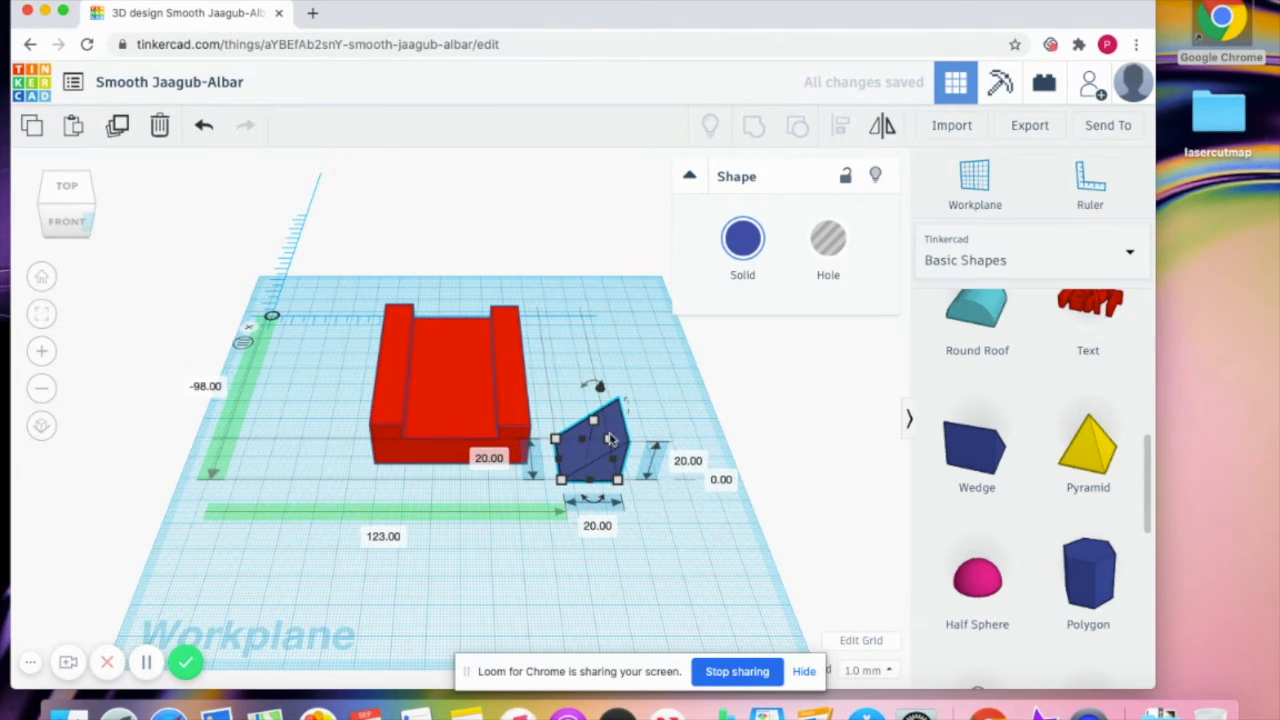
Stretch the wedge to about 109 mm long and 17 mm wide, and turn it into a hole
{"action": "left_click_drag", "start_coordinate": [557, 441], "coordinate": [541, 302]}
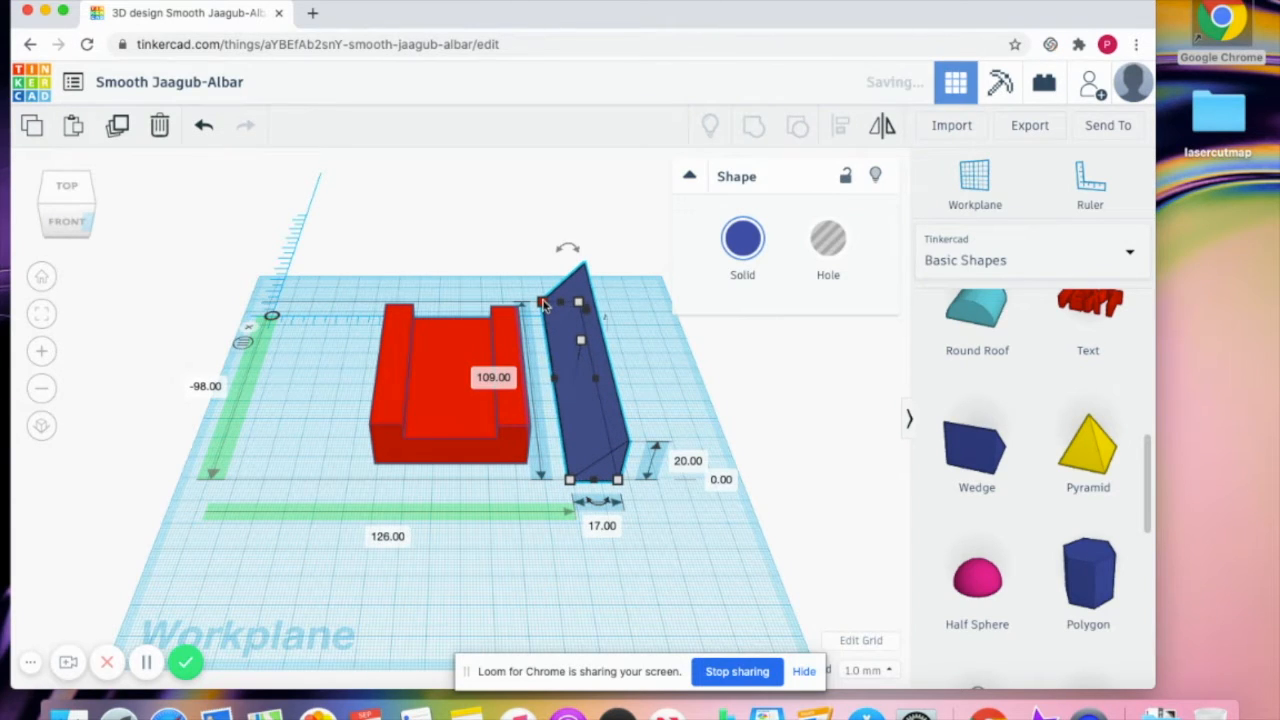
{"action": "left_click", "coordinate": [828, 238]}
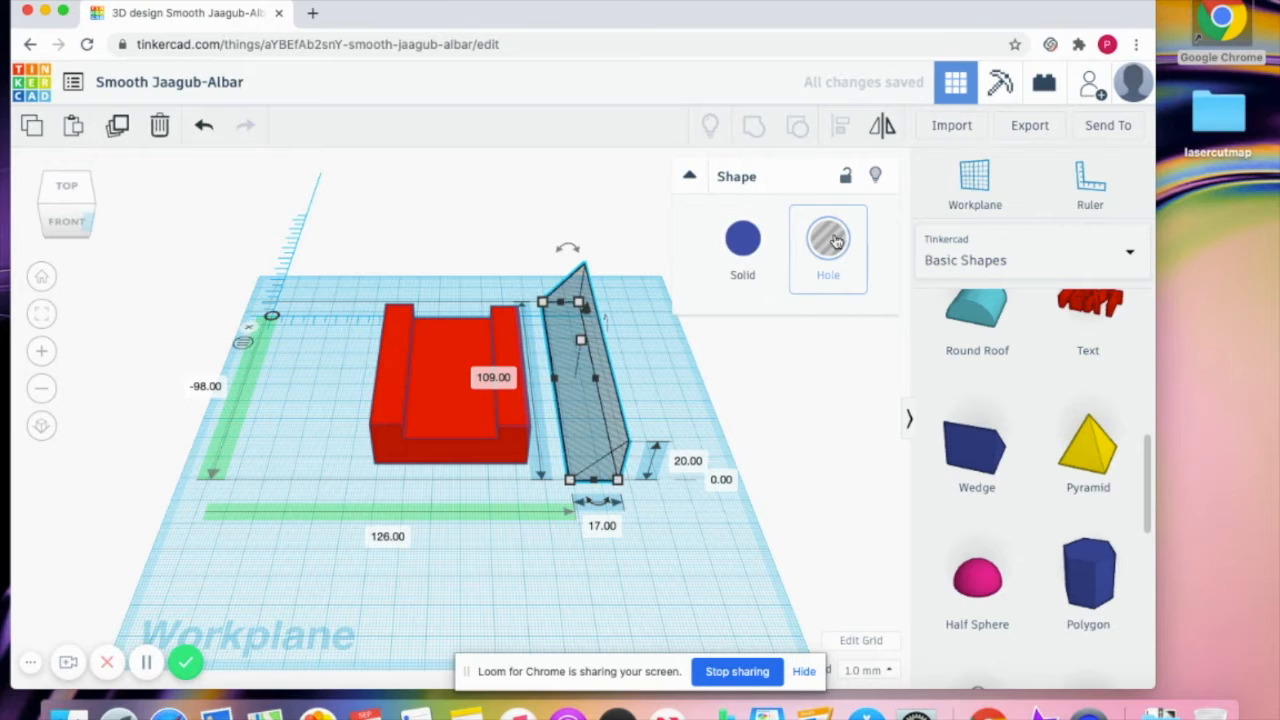
Nudge the wedge hole into the block's lower right edge until it sits 101 mm from the ruler origin
{"action": "left_click", "coordinate": [87, 220]}
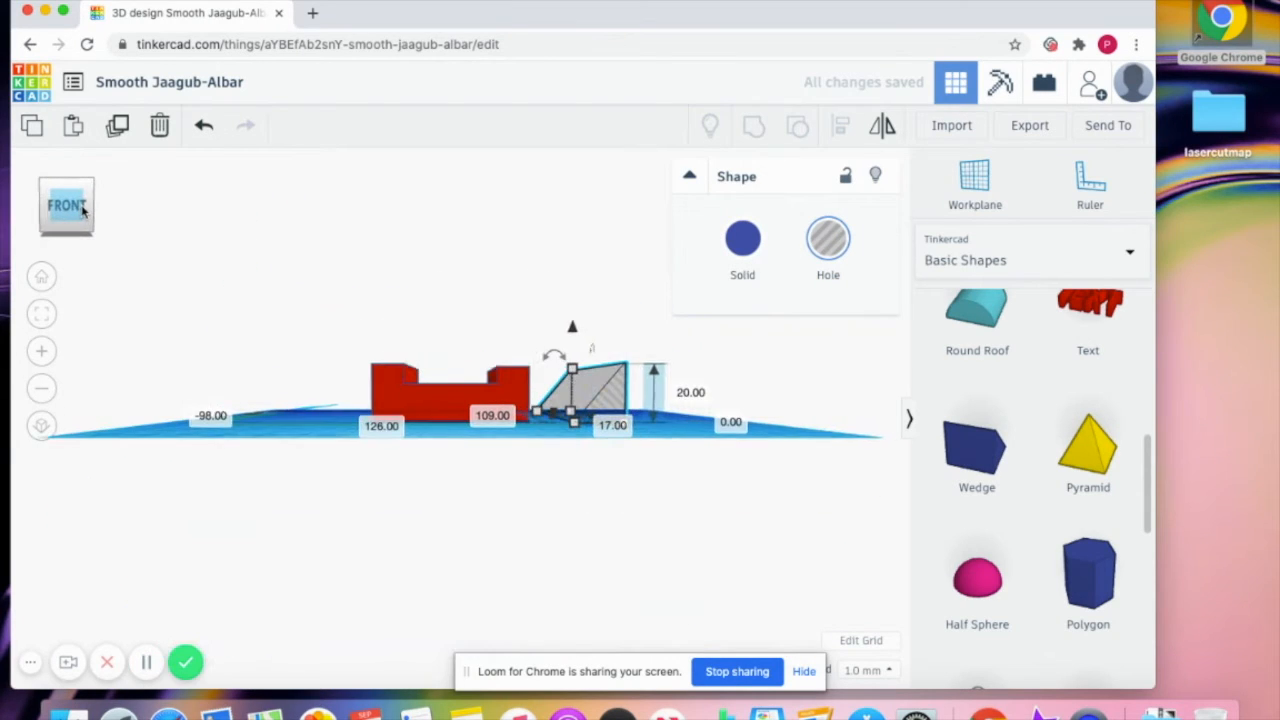
{"action": "left_click_drag", "start_coordinate": [82, 205], "coordinate": [82, 211]}
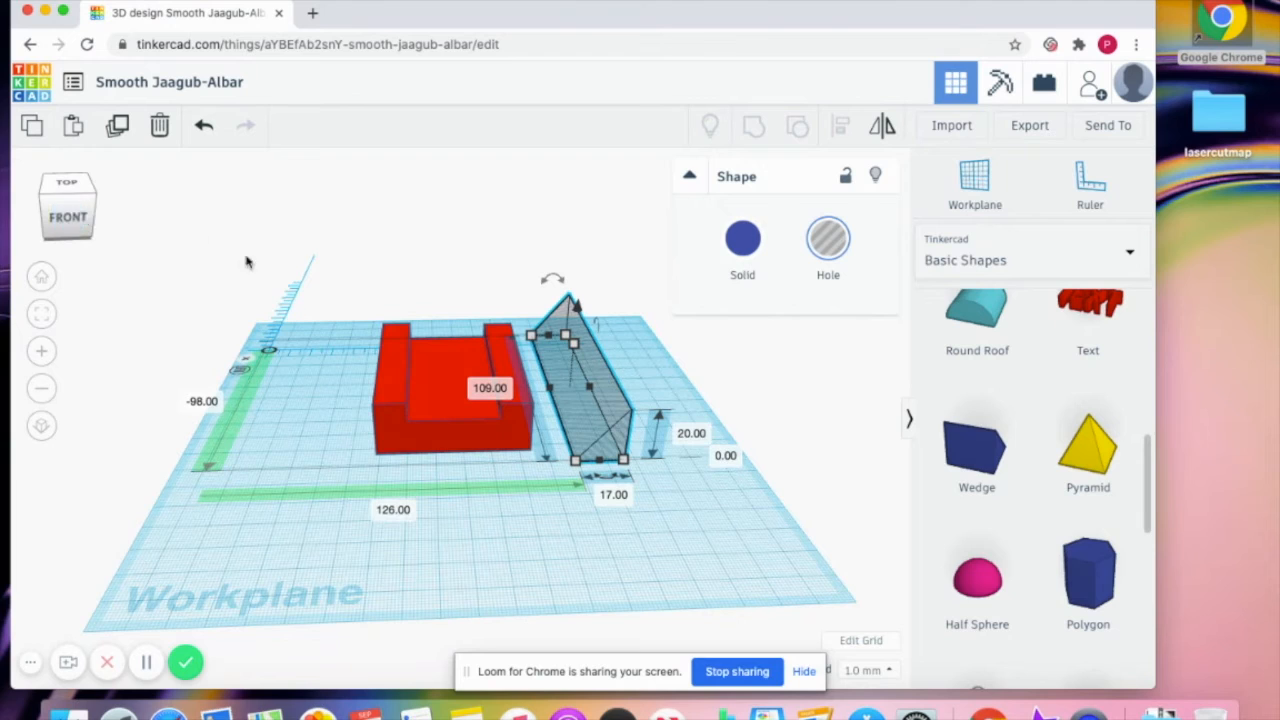
{"action": "key", "text": "Left"}
{"action": "key", "text": "Left"}
{"action": "key", "text": "Left"}
{"action": "key", "text": "Left"}
{"action": "key", "text": "Left"}
{"action": "key", "text": "Left"}
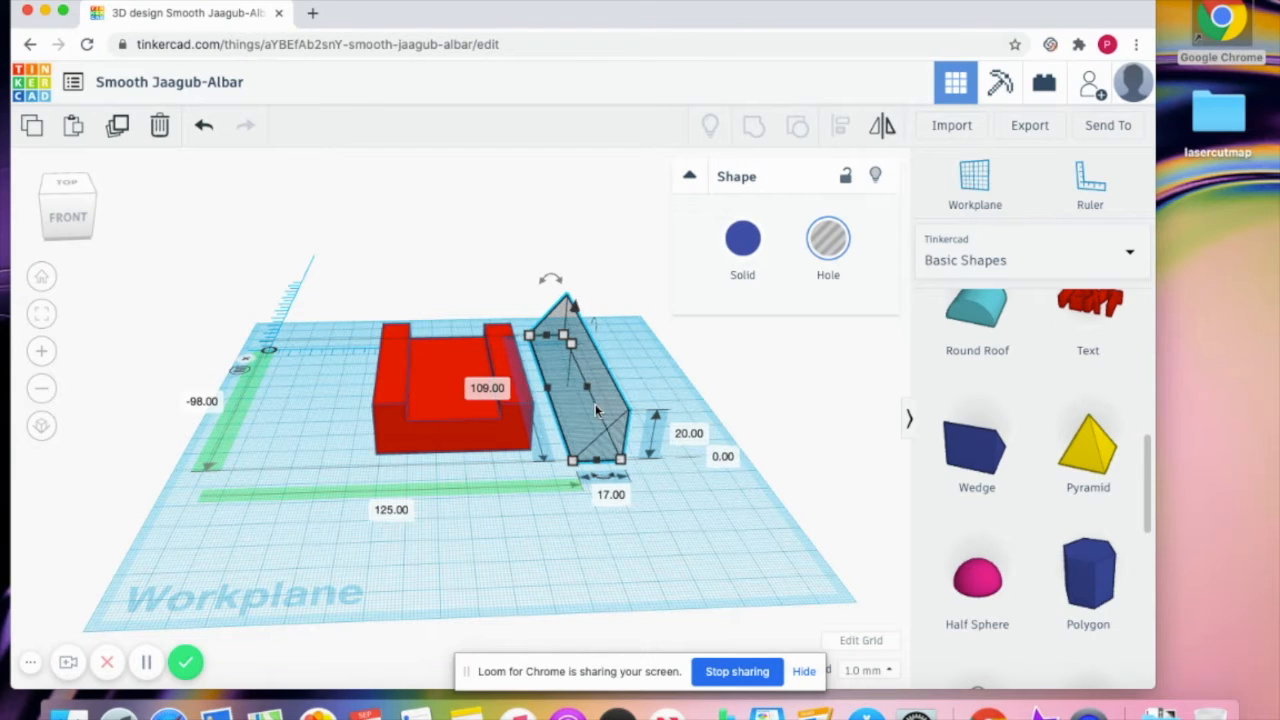
{"action": "key", "text": "Left"}
{"action": "key", "text": "Left"}
{"action": "key", "text": "Left"}
{"action": "key", "text": "Left"}
{"action": "key", "text": "Left"}
{"action": "key", "text": "Left"}
{"action": "key", "text": "Left"}
{"action": "key", "text": "Left"}
{"action": "key", "text": "Left"}
{"action": "key", "text": "Left"}
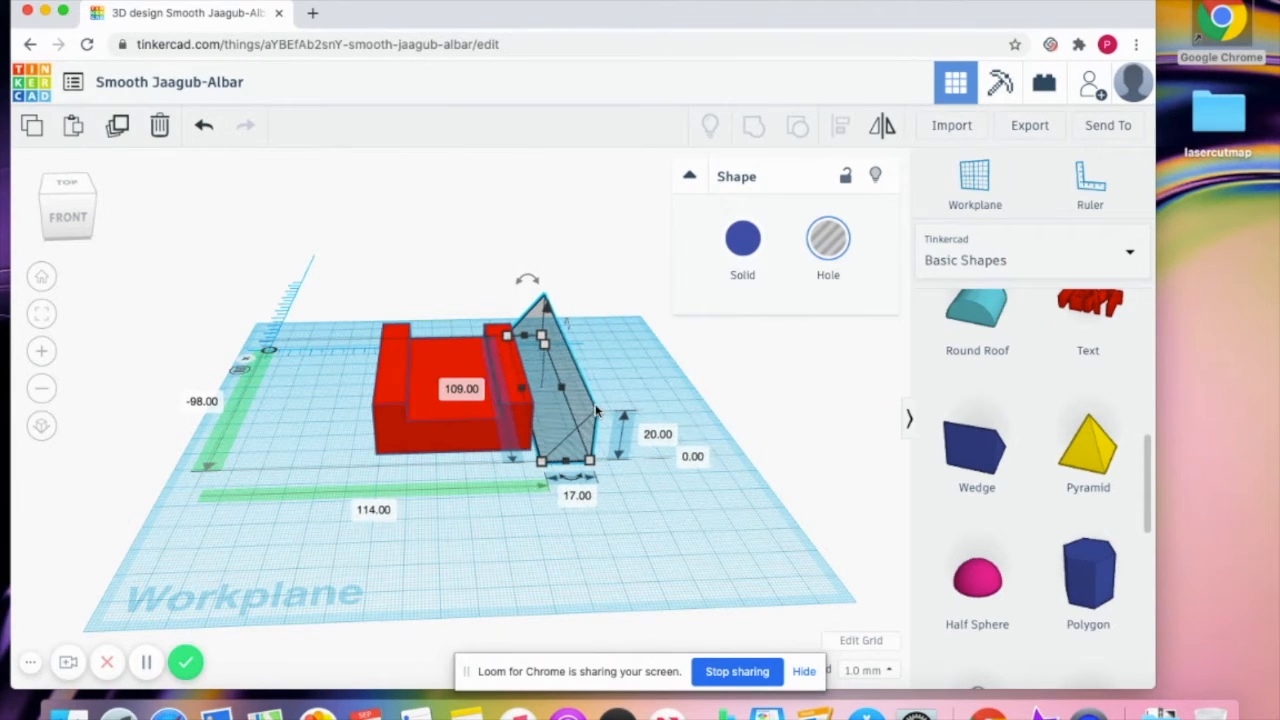
{"action": "key", "text": "Left"}
{"action": "key", "text": "Left"}
{"action": "key", "text": "Left"}
{"action": "key", "text": "Left"}
{"action": "key", "text": "Left"}
{"action": "key", "text": "Left"}
{"action": "key", "text": "Left"}
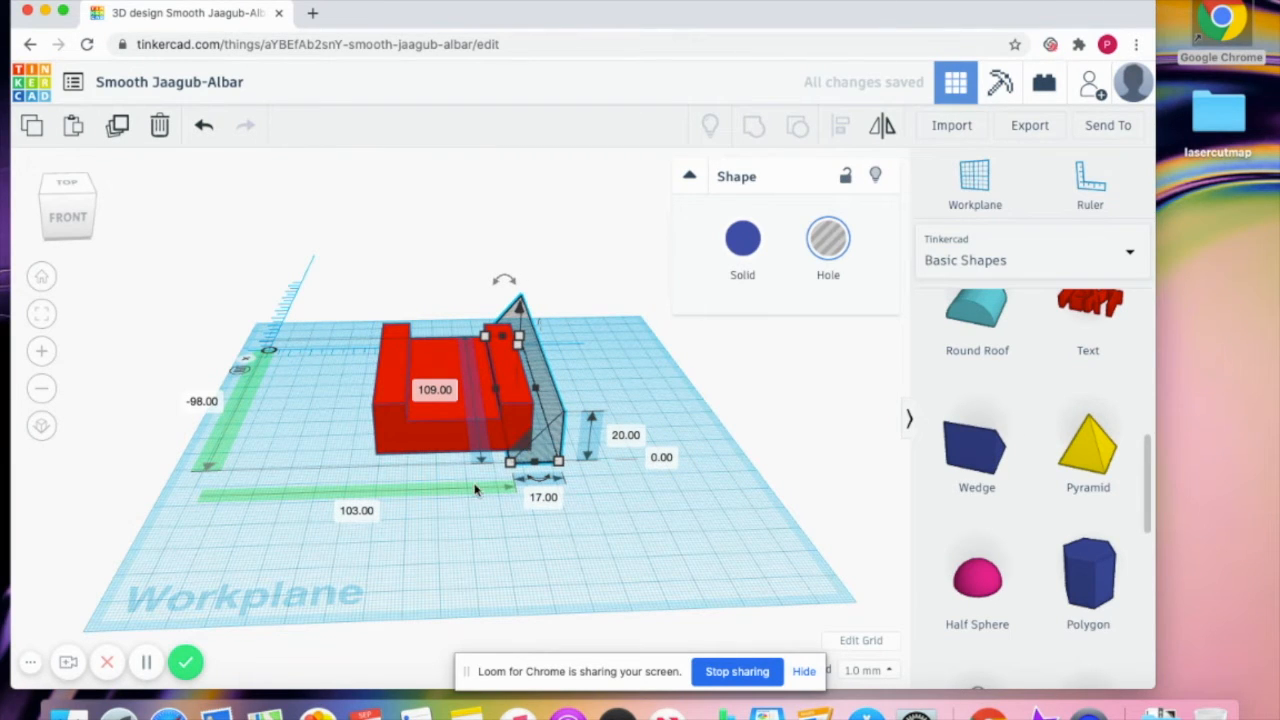
{"action": "key", "text": "Left"}
{"action": "key", "text": "Left"}
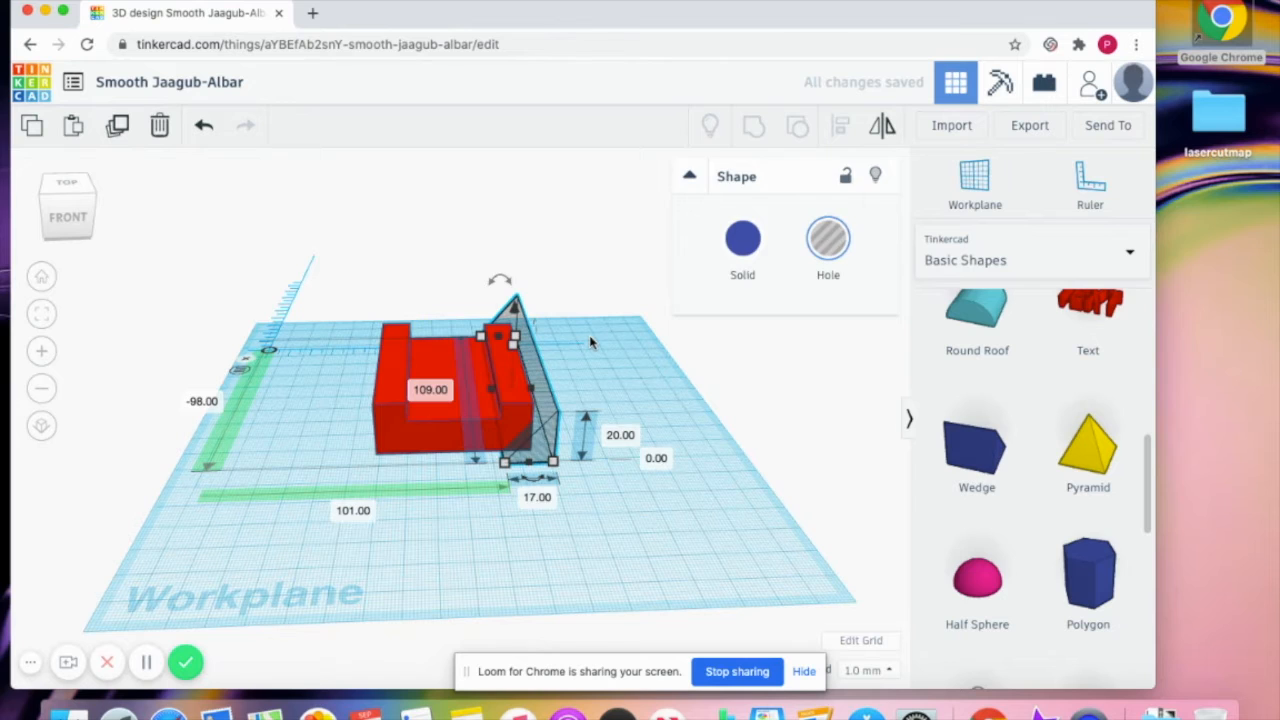
Group the block with the wedge hole to cut a bevel along the block's lower right edge, and check the cut
{"action": "key", "text": "ctrl+a"}
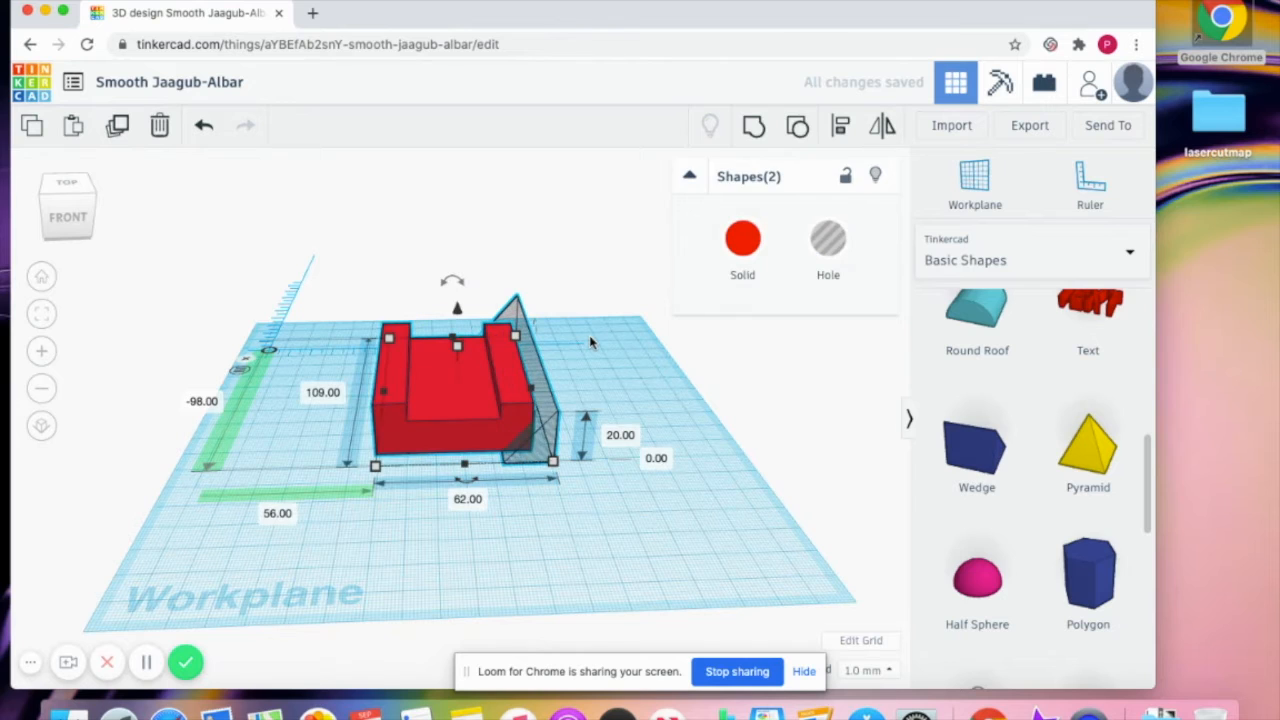
{"action": "left_click", "coordinate": [753, 127]}
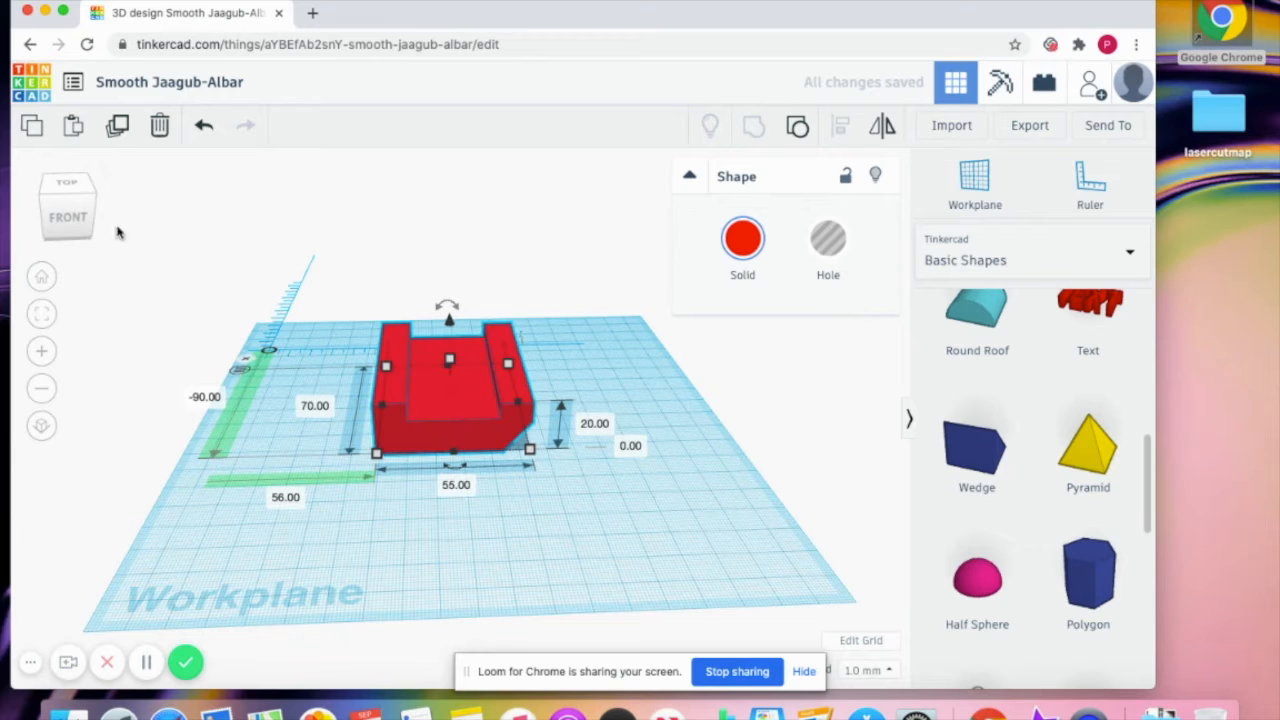
{"action": "left_click", "coordinate": [80, 217]}
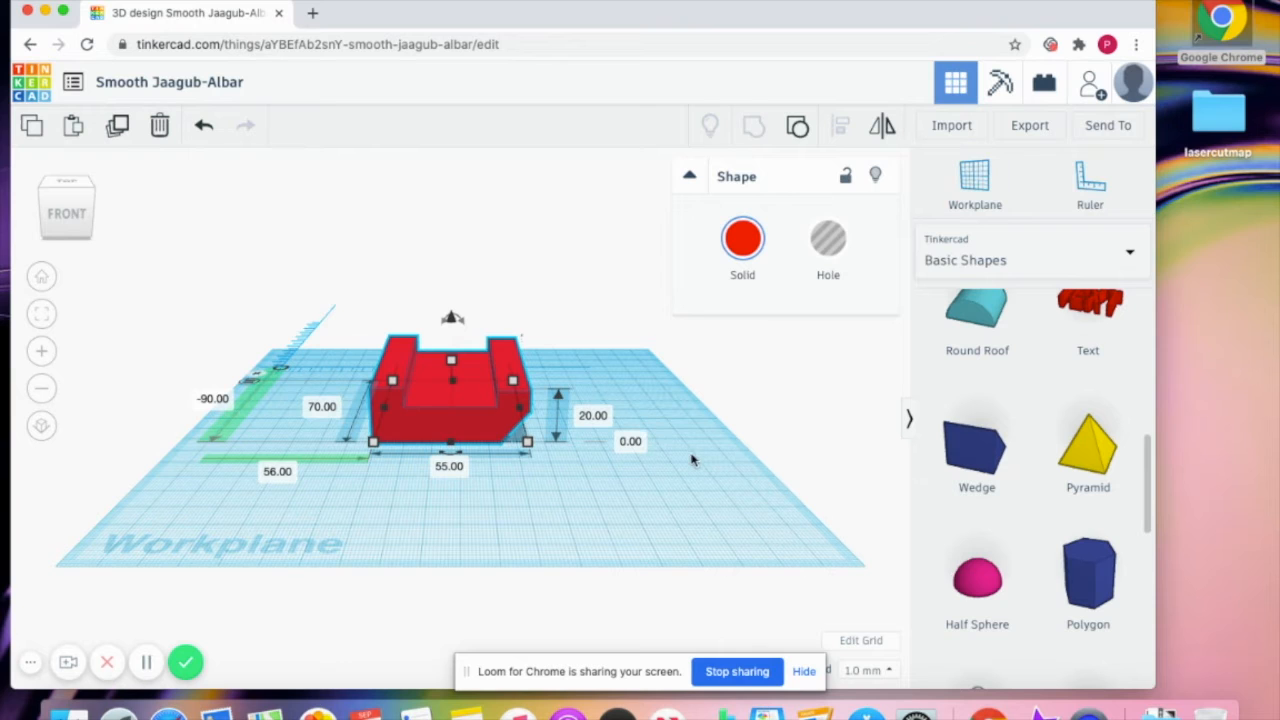
{"action": "left_click", "coordinate": [82, 213]}
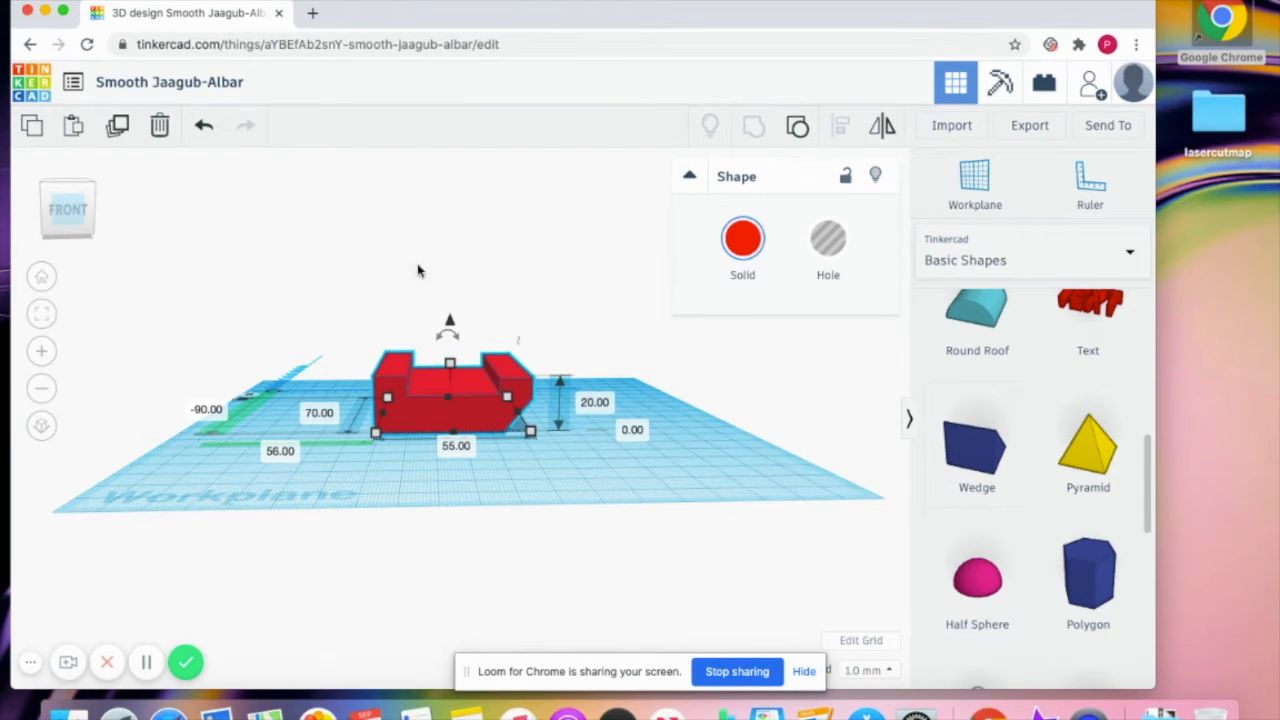
{"action": "left_click", "coordinate": [81, 198]}
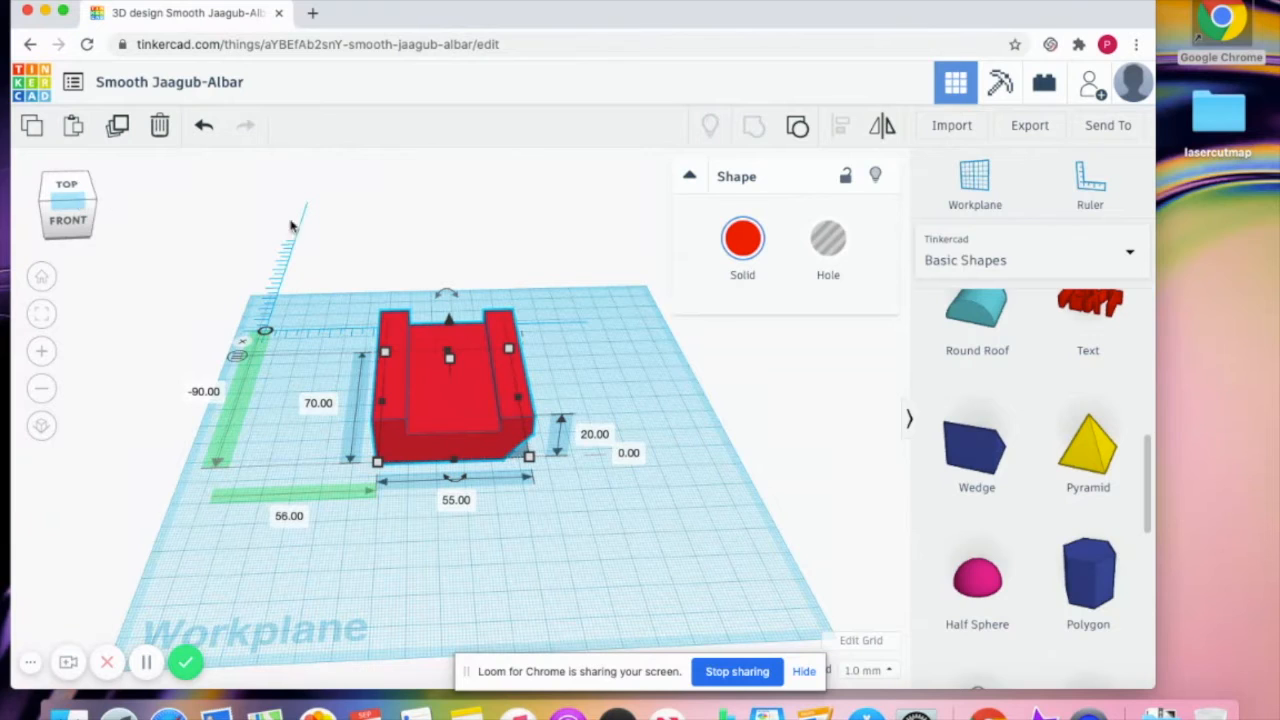
Place a solid Box and a solid Cylinder on the workplane in front of the block's right side
{"action": "scroll", "coordinate": [1065, 470], "scroll_direction": "up", "scroll_amount": 2}
{"action": "scroll", "coordinate": [1065, 470], "scroll_direction": "up", "scroll_amount": 5}
{"action": "left_click_drag", "start_coordinate": [984, 477], "coordinate": [566, 530]}
{"action": "left_click_drag", "start_coordinate": [1088, 480], "coordinate": [606, 552]}
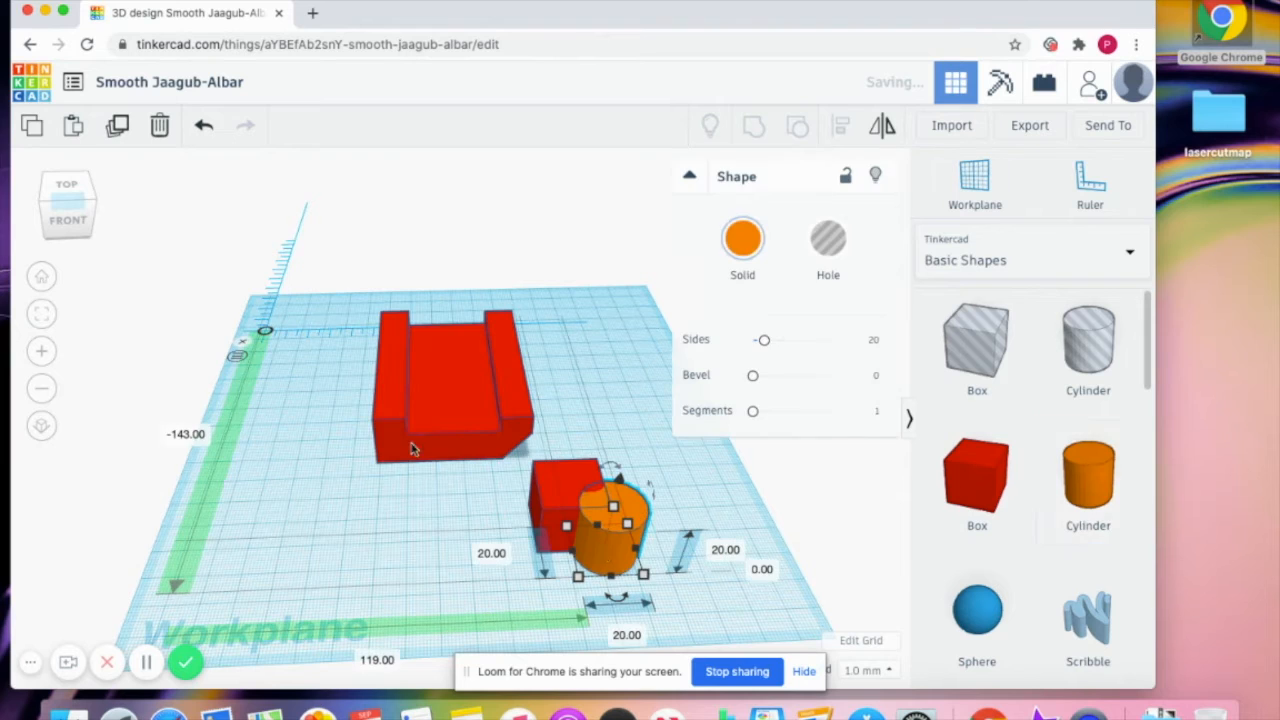
Turn the cylinder into a hole and group it with the small box to cut a concave curve out of the box's corner
{"action": "left_click", "coordinate": [70, 200]}
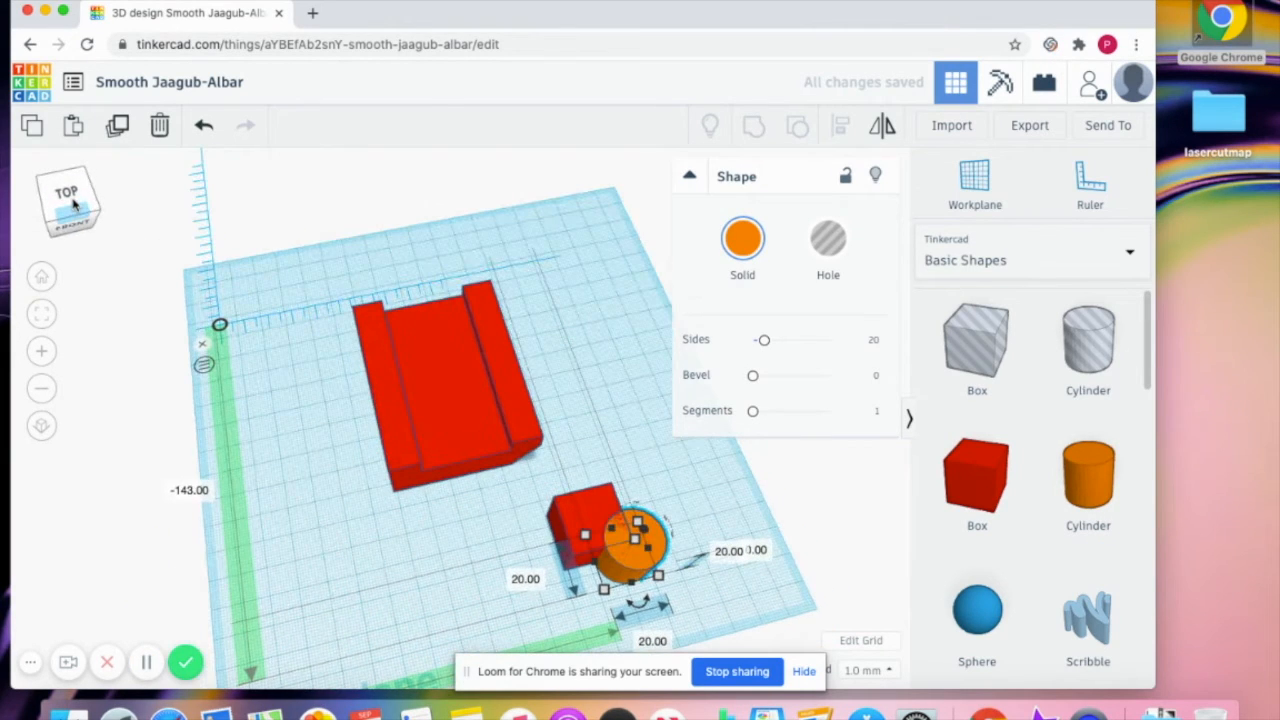
{"action": "left_click", "coordinate": [678, 468]}
{"action": "scroll", "coordinate": [629, 486], "scroll_direction": "up", "scroll_amount": 5}
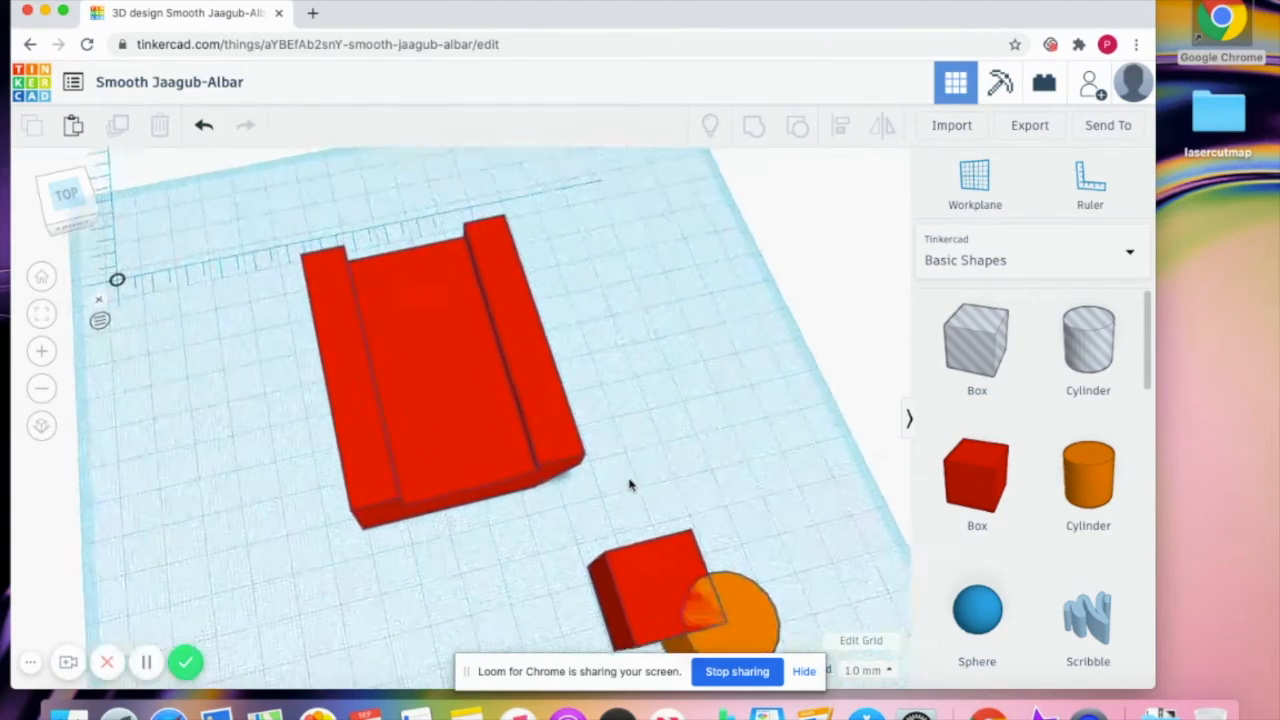
{"action": "scroll", "coordinate": [675, 478], "scroll_direction": "down", "scroll_amount": 4}
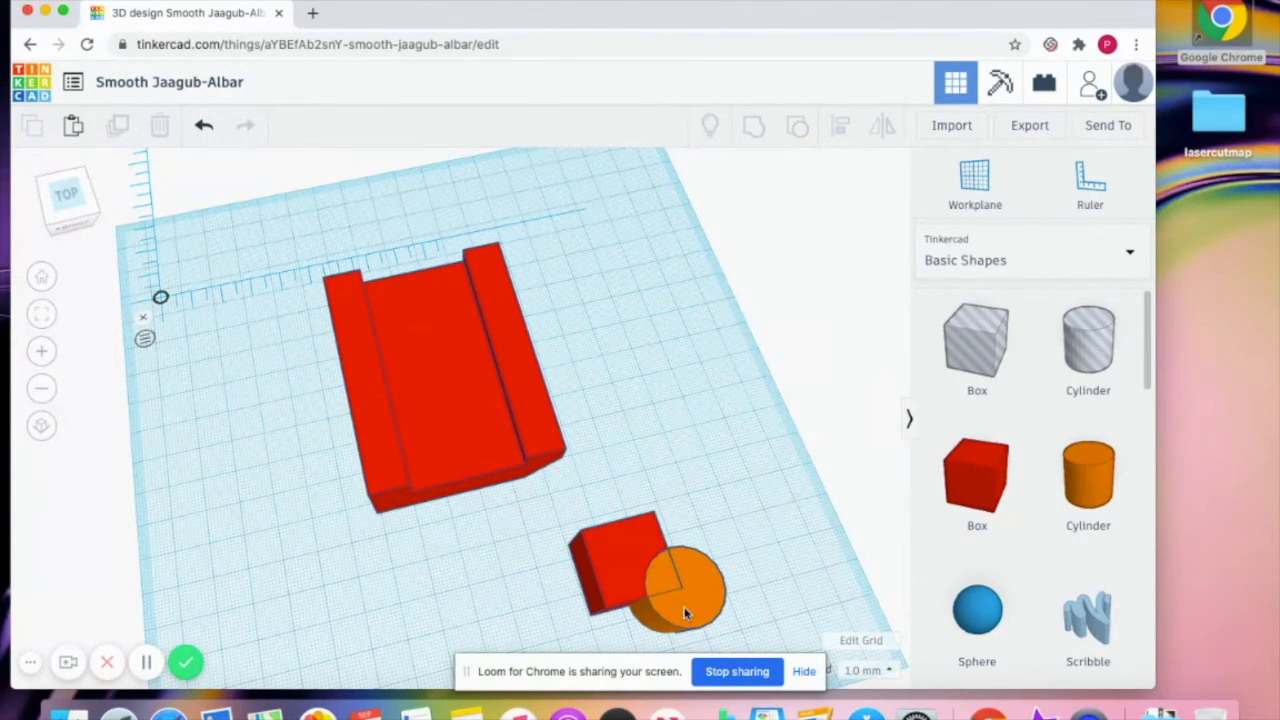
{"action": "left_click", "coordinate": [685, 617]}
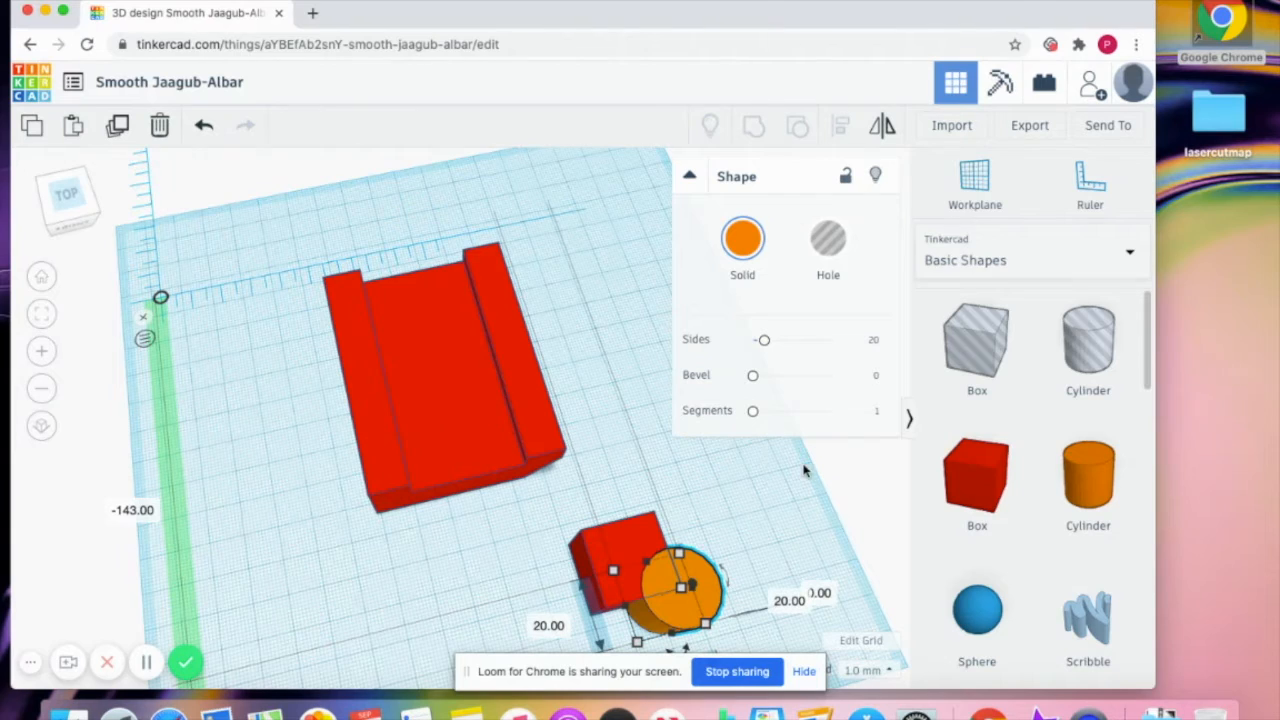
{"action": "left_click", "coordinate": [830, 244]}
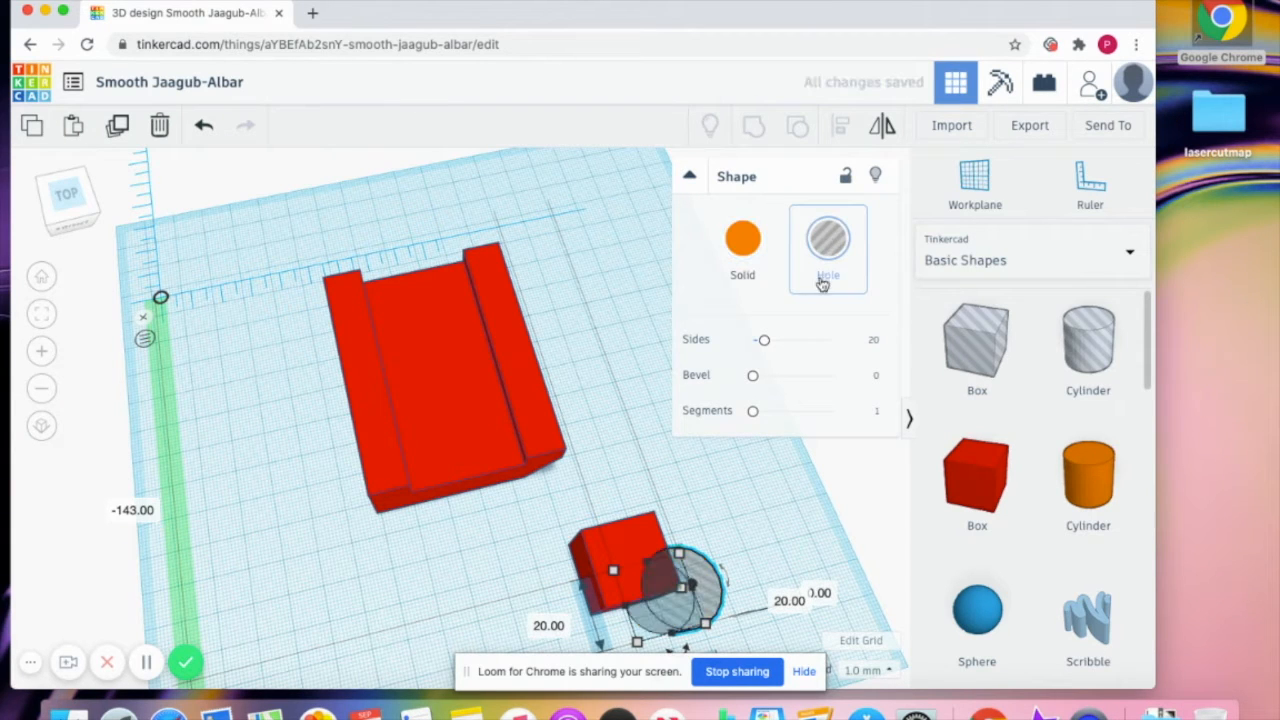
{"action": "left_click", "coordinate": [640, 495]}
{"action": "left_click_drag", "start_coordinate": [675, 487], "coordinate": [548, 648]}
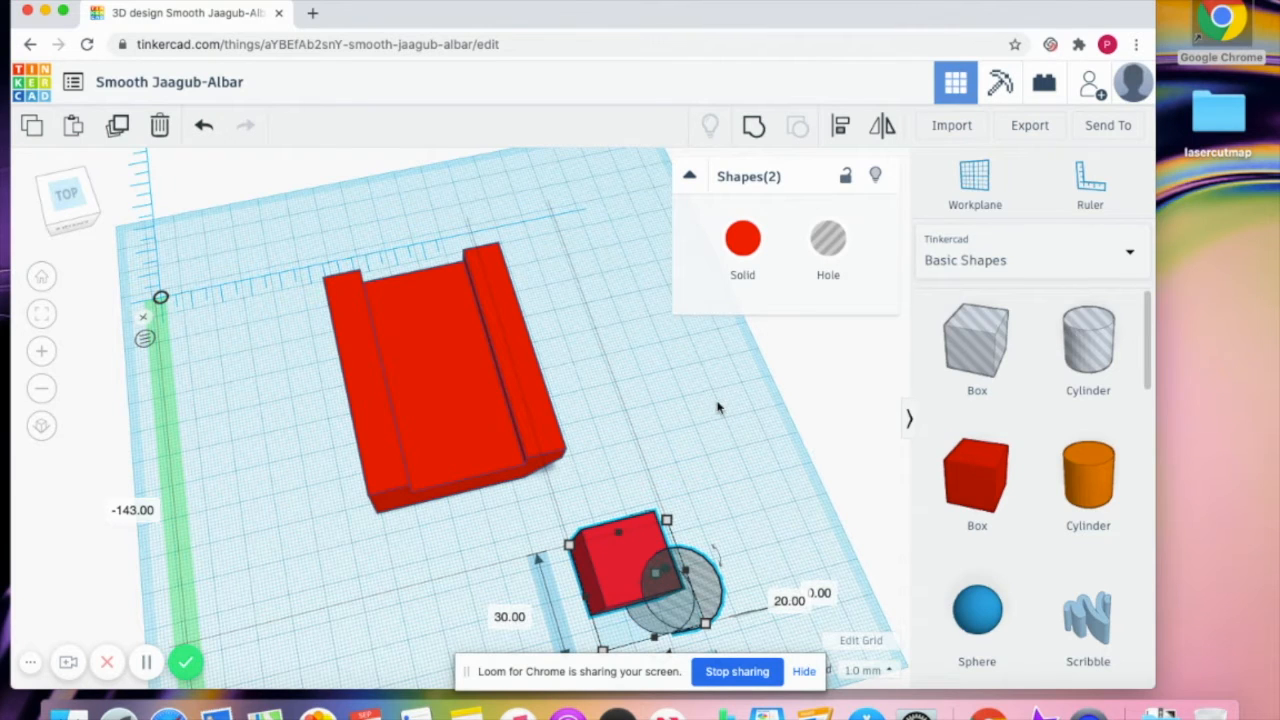
{"action": "left_click", "coordinate": [757, 125]}
Resize the notched box to 18 mm by 18 mm, make it a hole, and move it in front of the block's left side
{"action": "left_click_drag", "start_coordinate": [591, 615], "coordinate": [610, 620]}
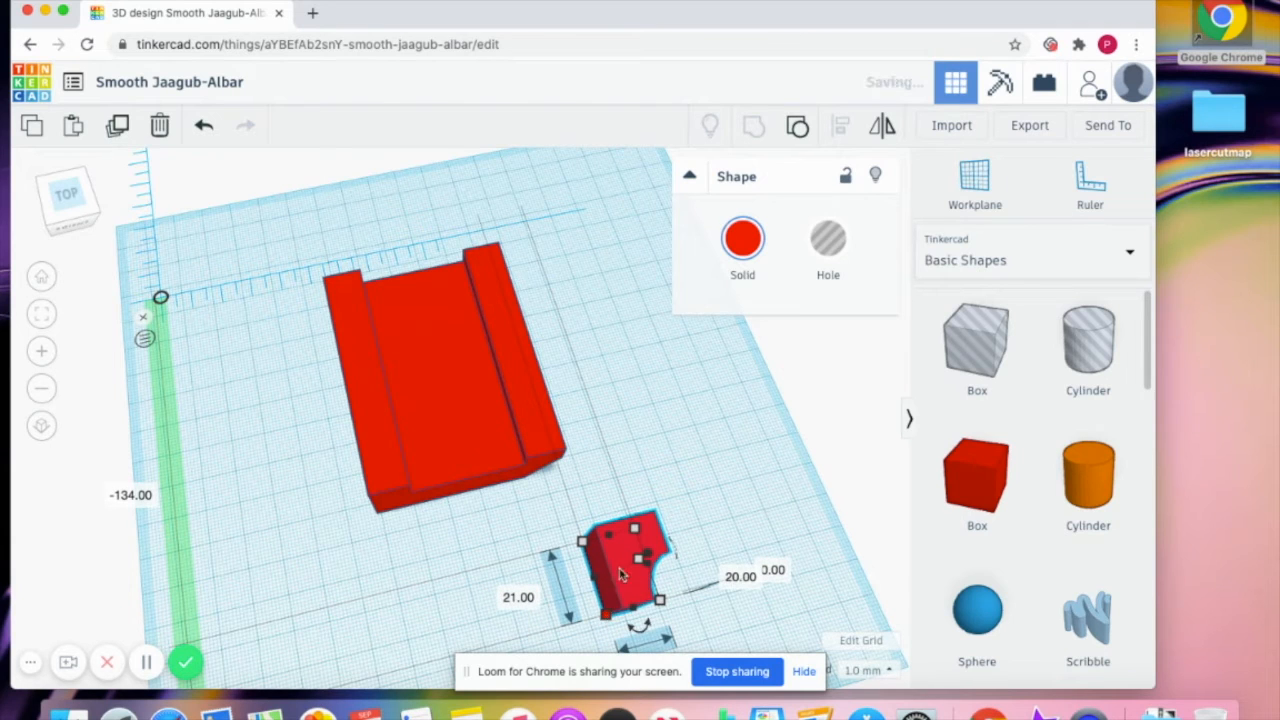
{"action": "mouse_move", "coordinate": [647, 535]}
{"action": "left_mouse_down"}
{"action": "mouse_move", "coordinate": [623, 541]}
{"action": "mouse_move", "coordinate": [656, 541]}
{"action": "left_mouse_up"}
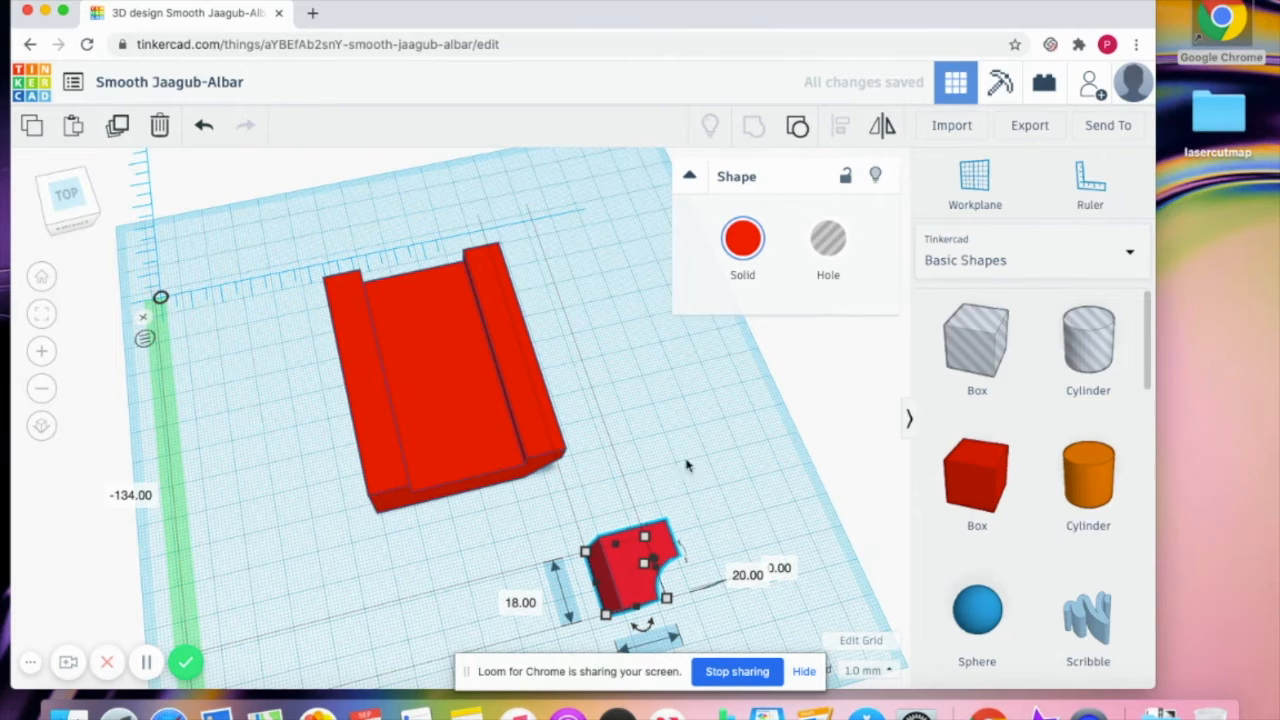
{"action": "left_click", "coordinate": [827, 241]}
{"action": "left_click_drag", "start_coordinate": [622, 572], "coordinate": [301, 550]}
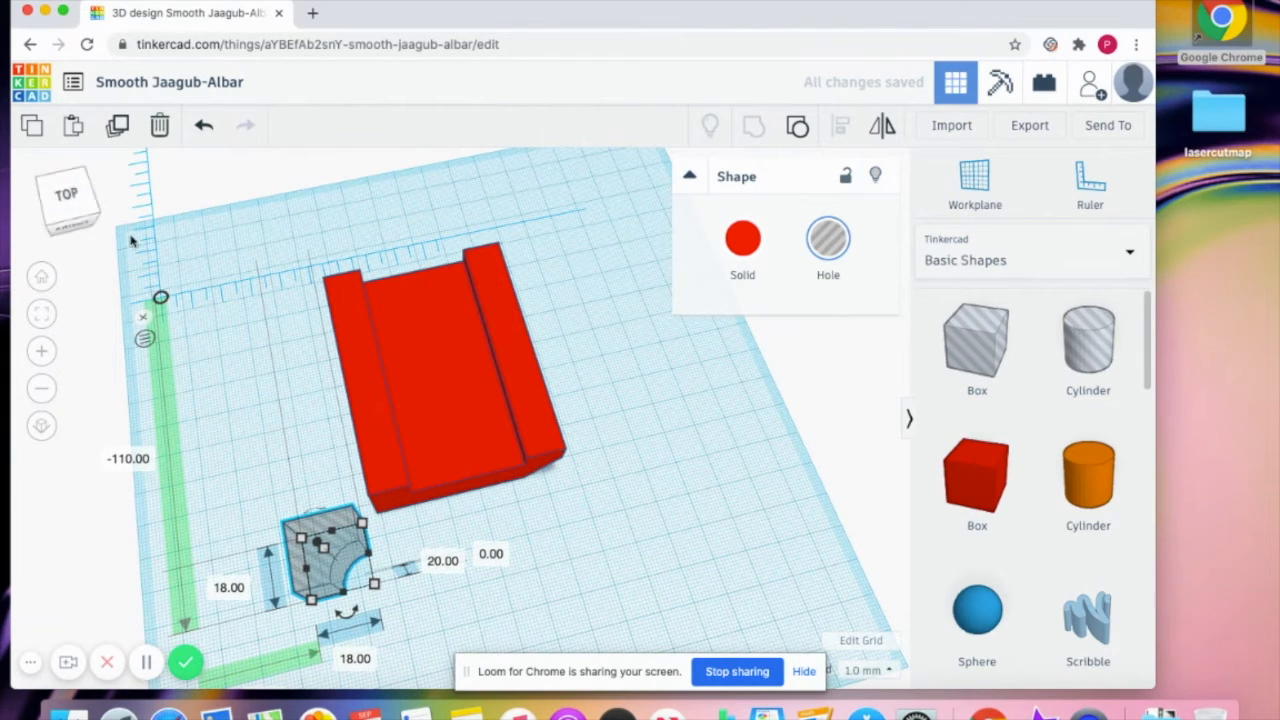
Stretch the notched hole to 42 mm tall and rotate it 90° so that it lies on its side
{"action": "left_click", "coordinate": [75, 208]}
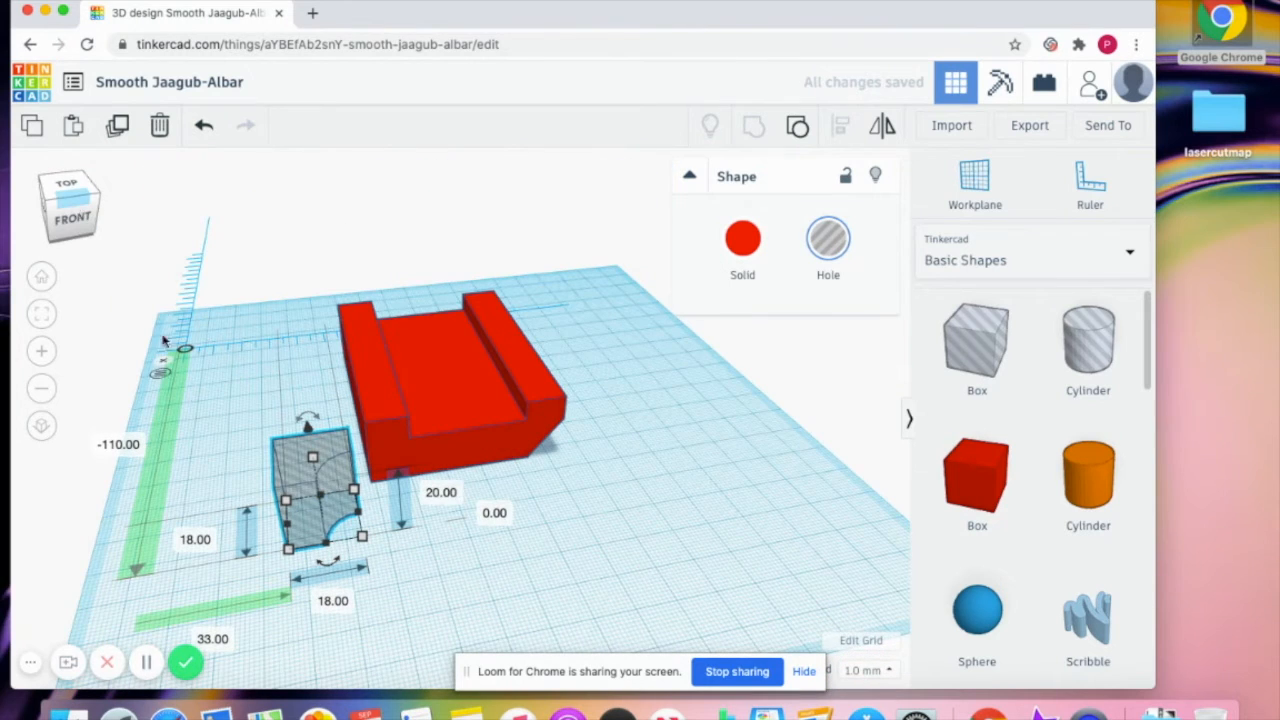
{"action": "left_click_drag", "start_coordinate": [312, 458], "coordinate": [297, 385]}
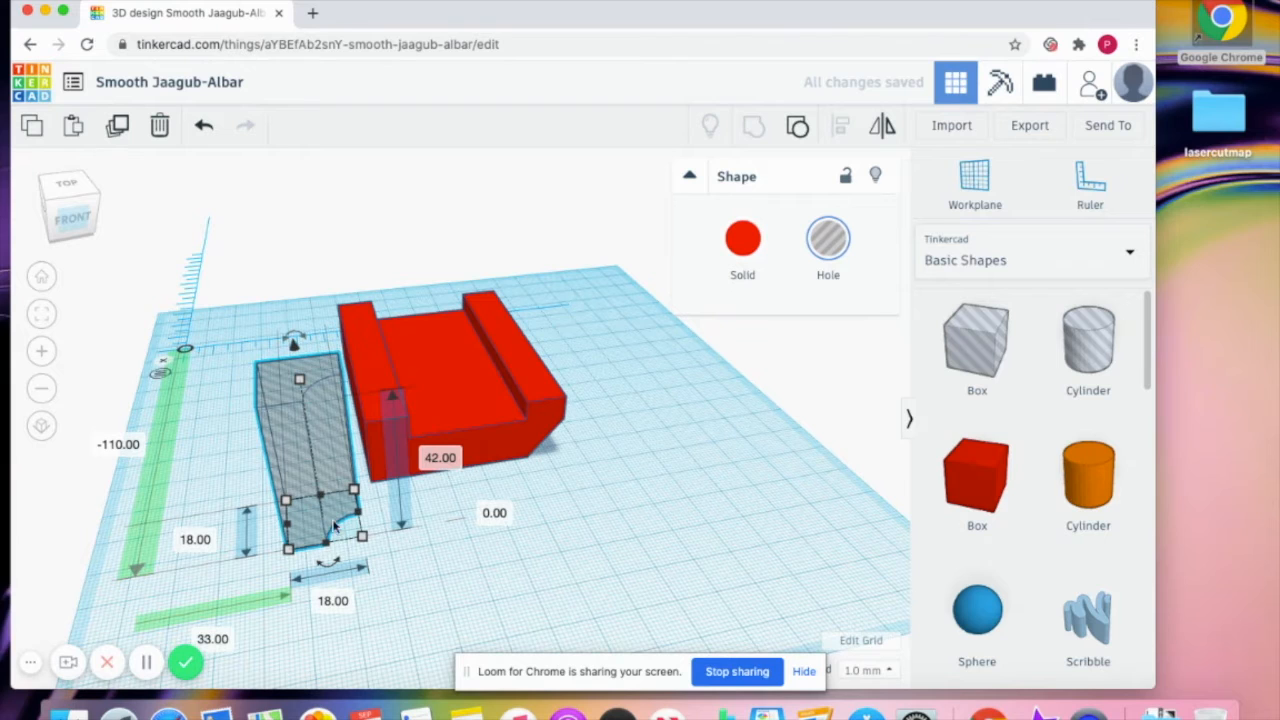
{"action": "mouse_move", "coordinate": [303, 338]}
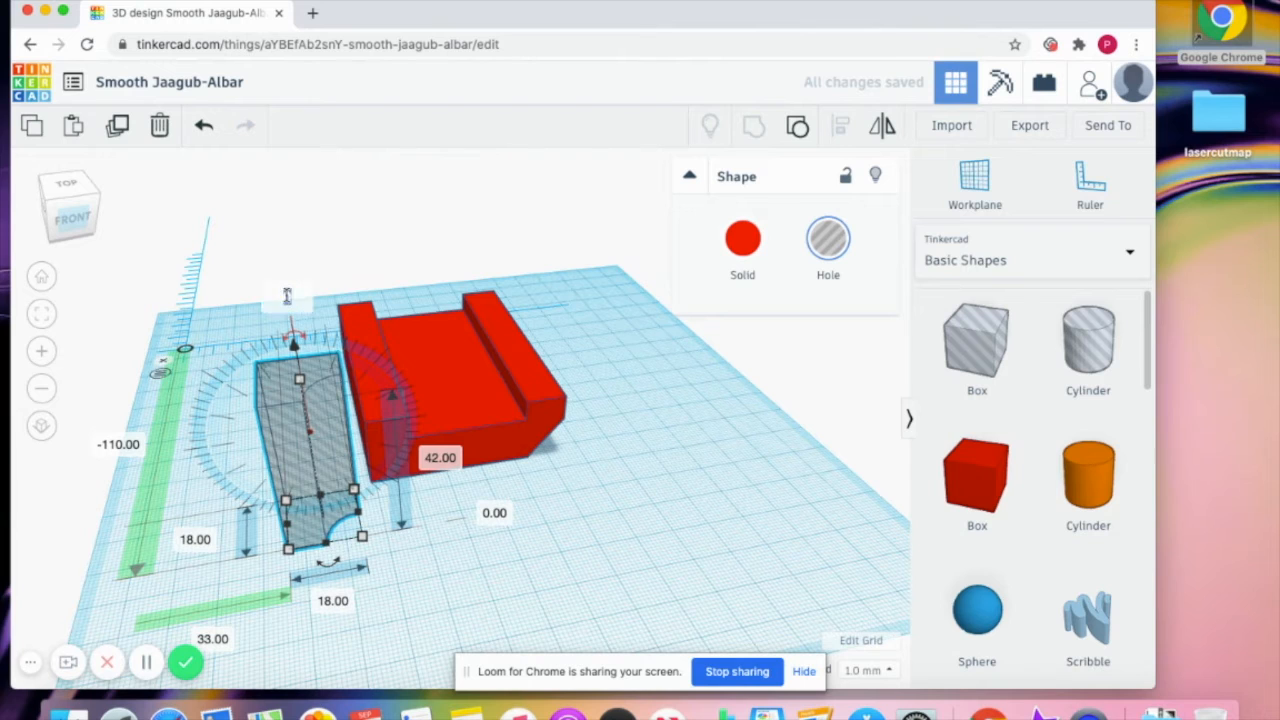
{"action": "left_click", "coordinate": [287, 296]}
{"action": "type", "text": "90"}
{"action": "key", "text": "Return"}
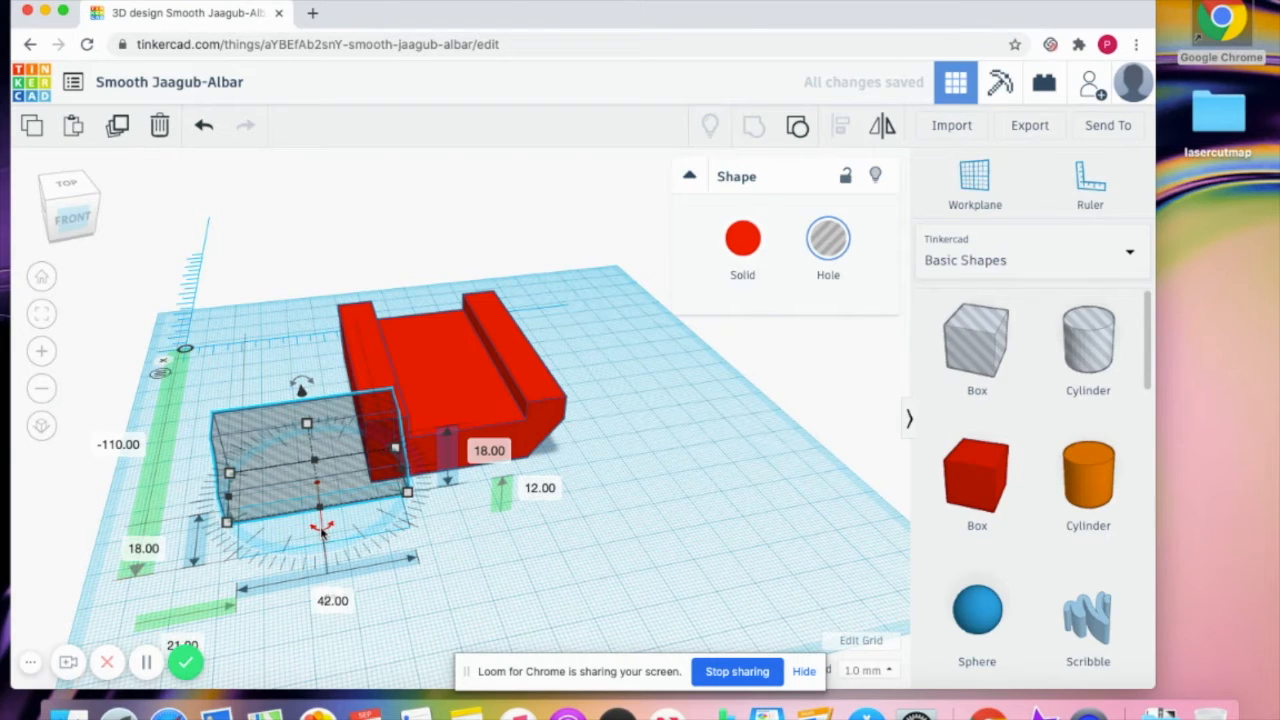
{"action": "left_click", "coordinate": [495, 610]}
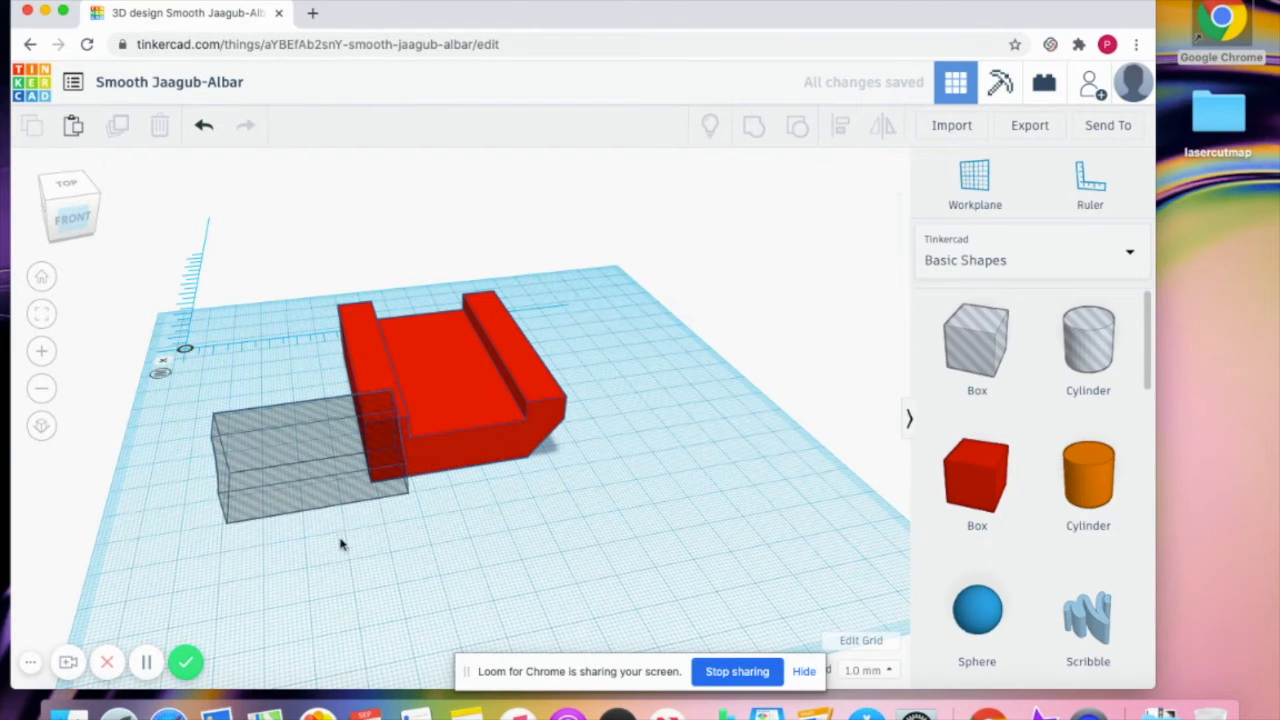
Rotate the notched hole 90° on the workplane so its length runs parallel to the block's side walls
{"action": "left_click", "coordinate": [312, 477]}
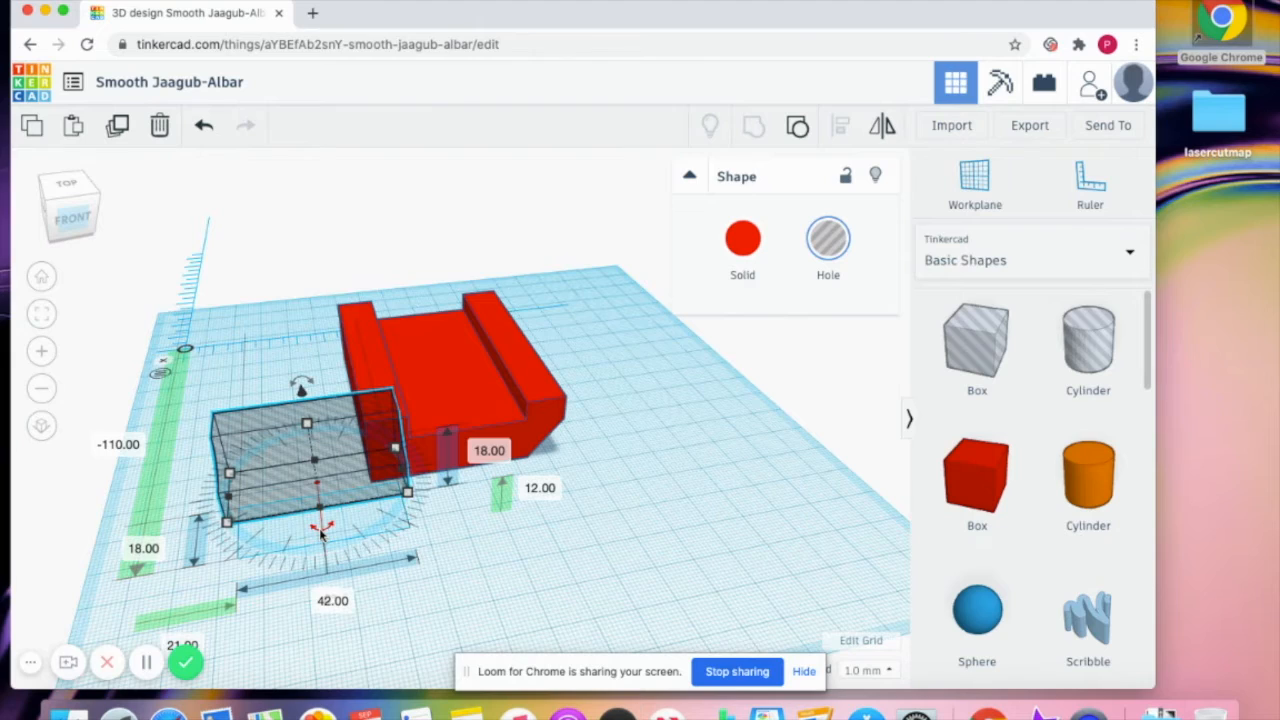
{"action": "left_click_drag", "start_coordinate": [320, 533], "coordinate": [345, 525]}
{"action": "left_click", "coordinate": [395, 575]}
{"action": "type", "text": "9"}
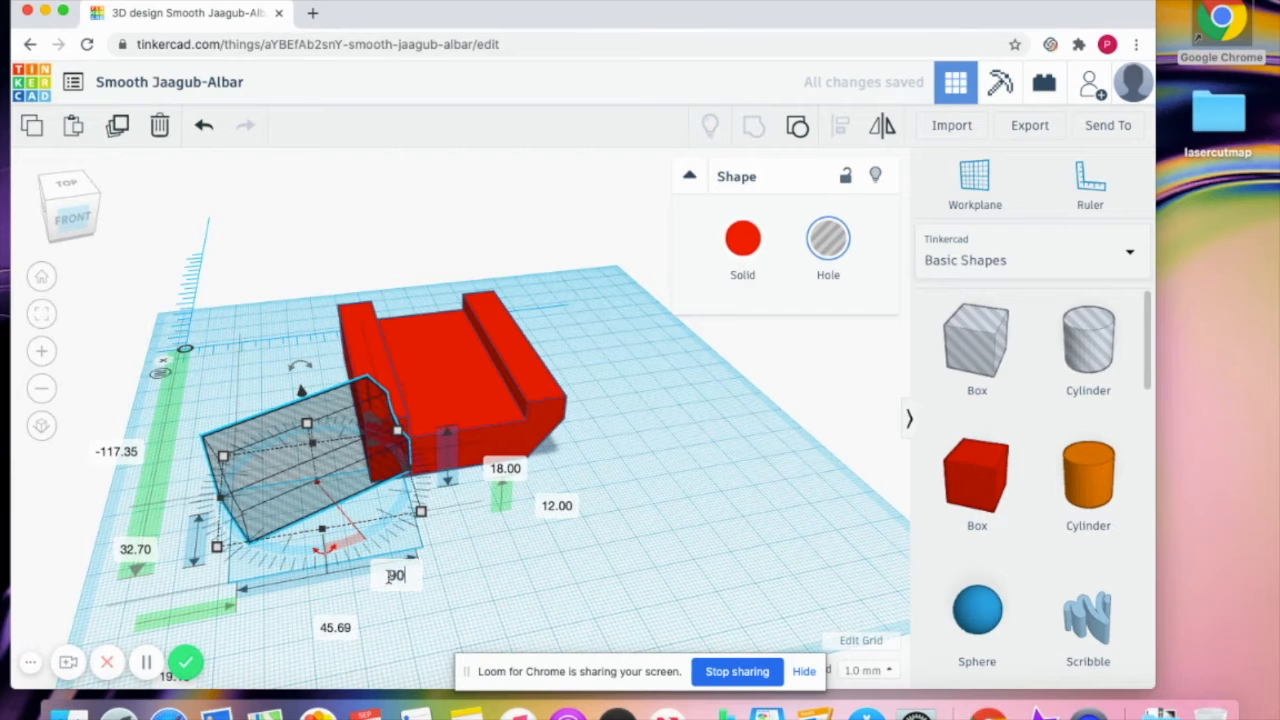
{"action": "type", "text": "0"}
{"action": "key", "text": "Return"}
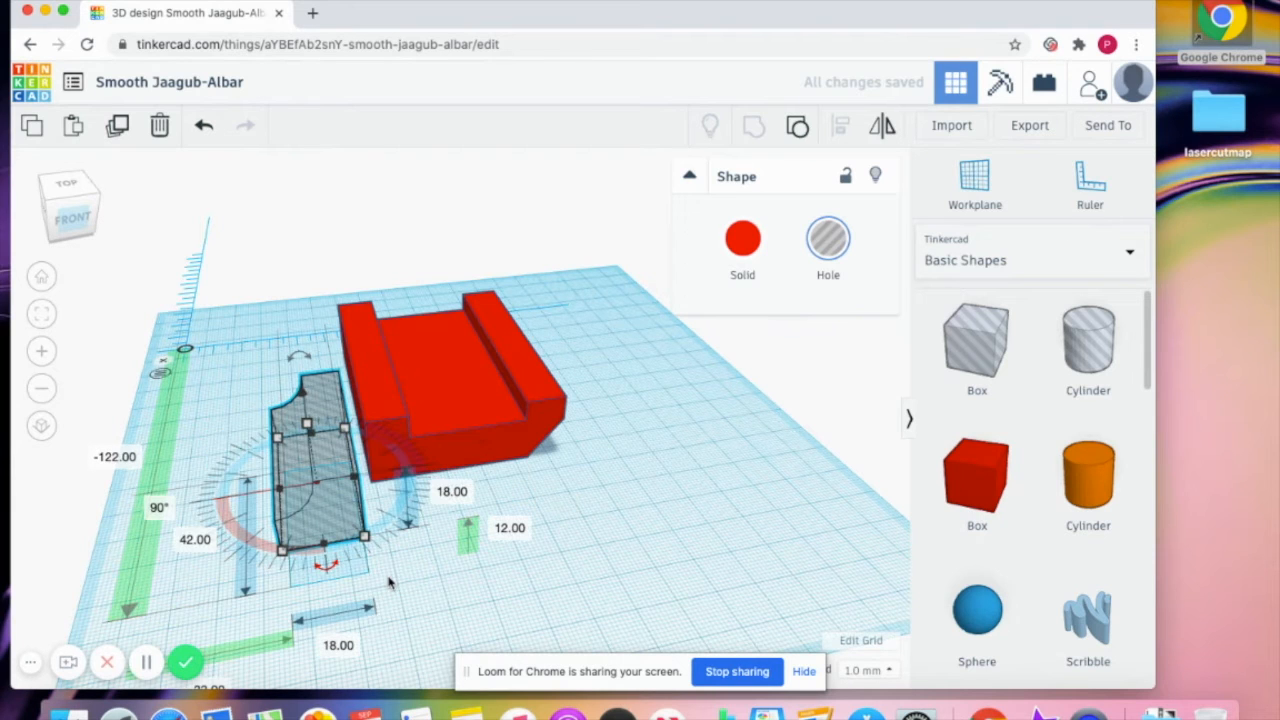
Turn the notched hole 180° on the workplane so its concave side faces the block
{"action": "left_click", "coordinate": [328, 567]}
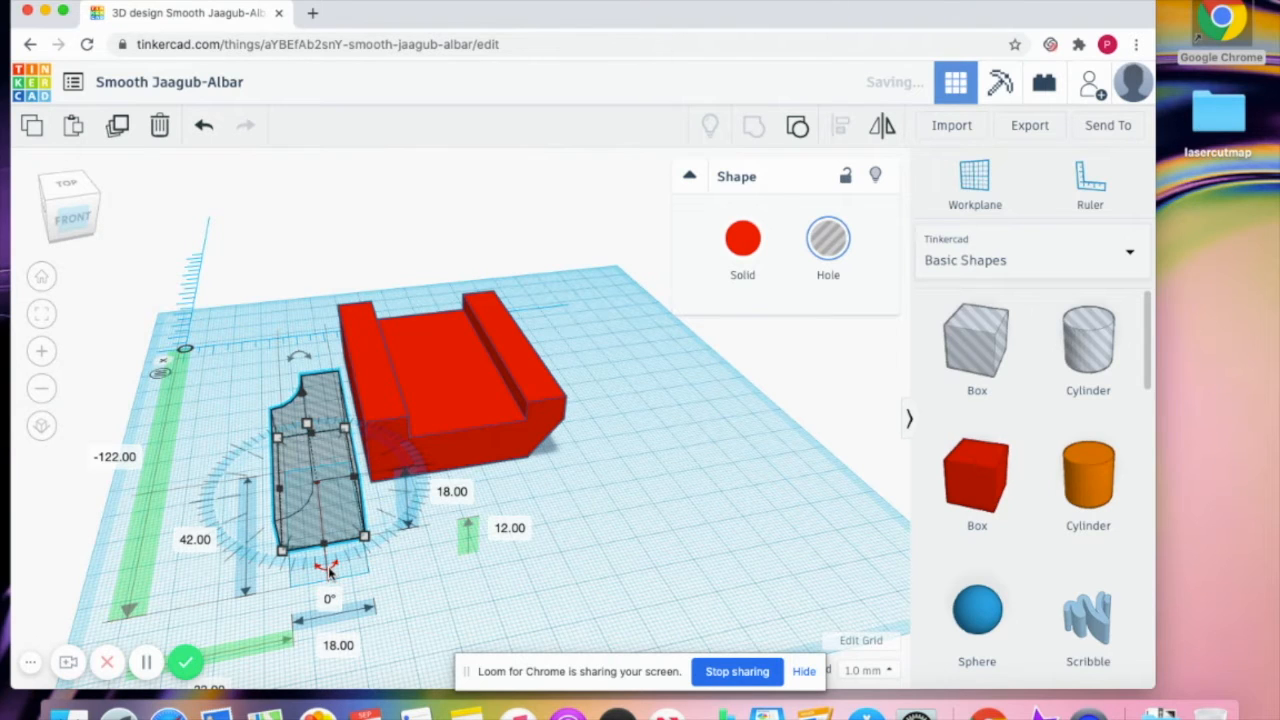
{"action": "left_click", "coordinate": [329, 599]}
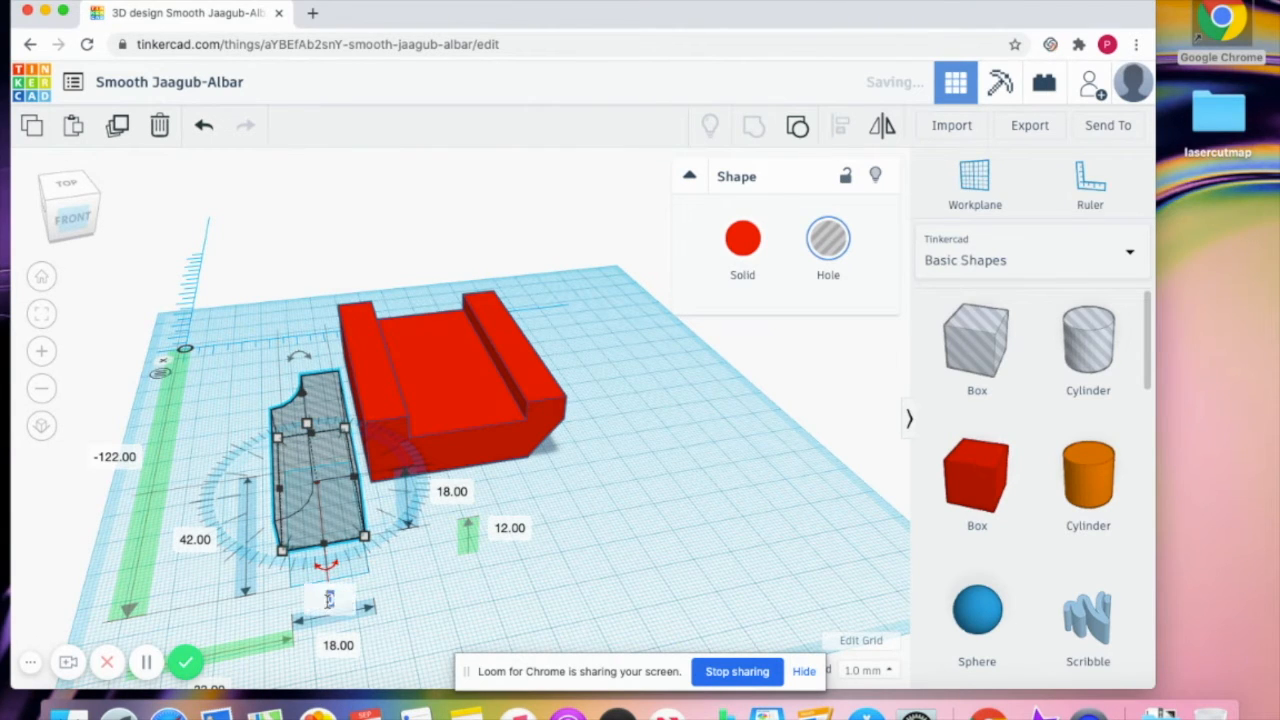
{"action": "type", "text": "130"}
{"action": "key", "text": "Return"}
{"action": "mouse_move", "coordinate": [305, 507]}
{"action": "left_mouse_down"}
{"action": "mouse_move", "coordinate": [351, 478]}
{"action": "mouse_move", "coordinate": [301, 511]}
{"action": "left_mouse_up"}
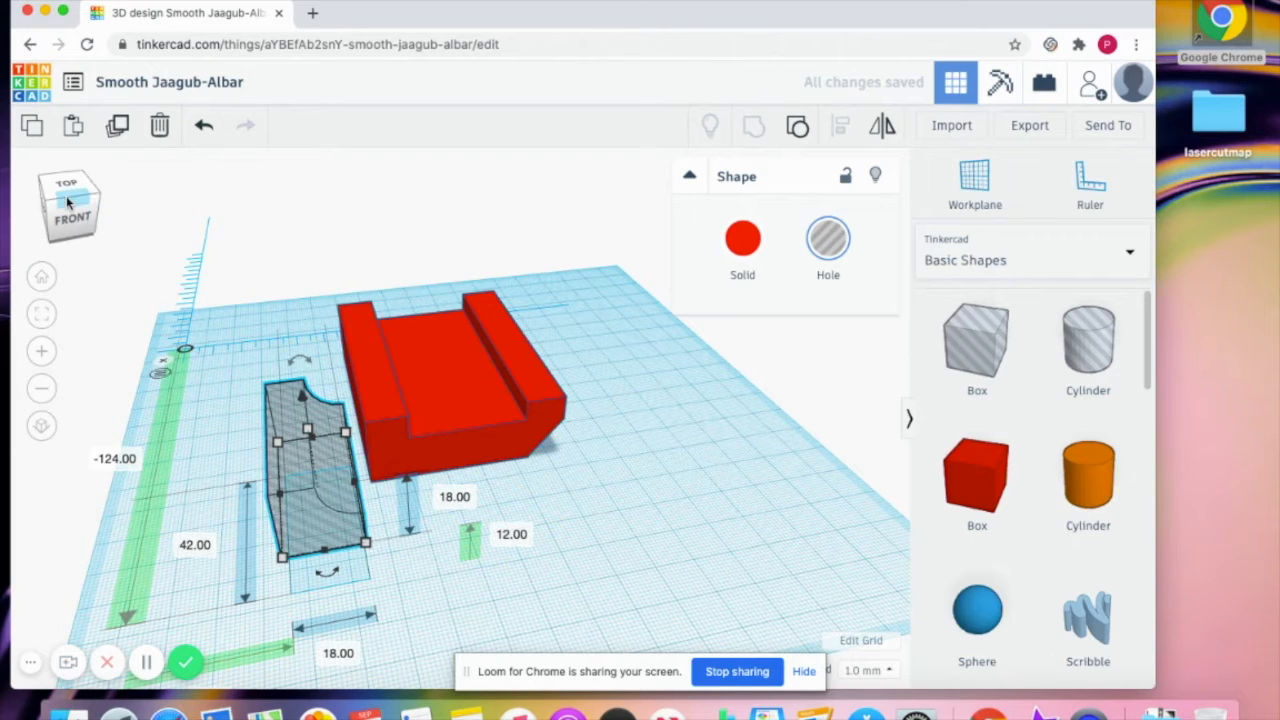
Move the notched hole alongside the block's left wall and stretch it to 80 mm long and 19 mm wide
{"action": "left_click", "coordinate": [80, 207]}
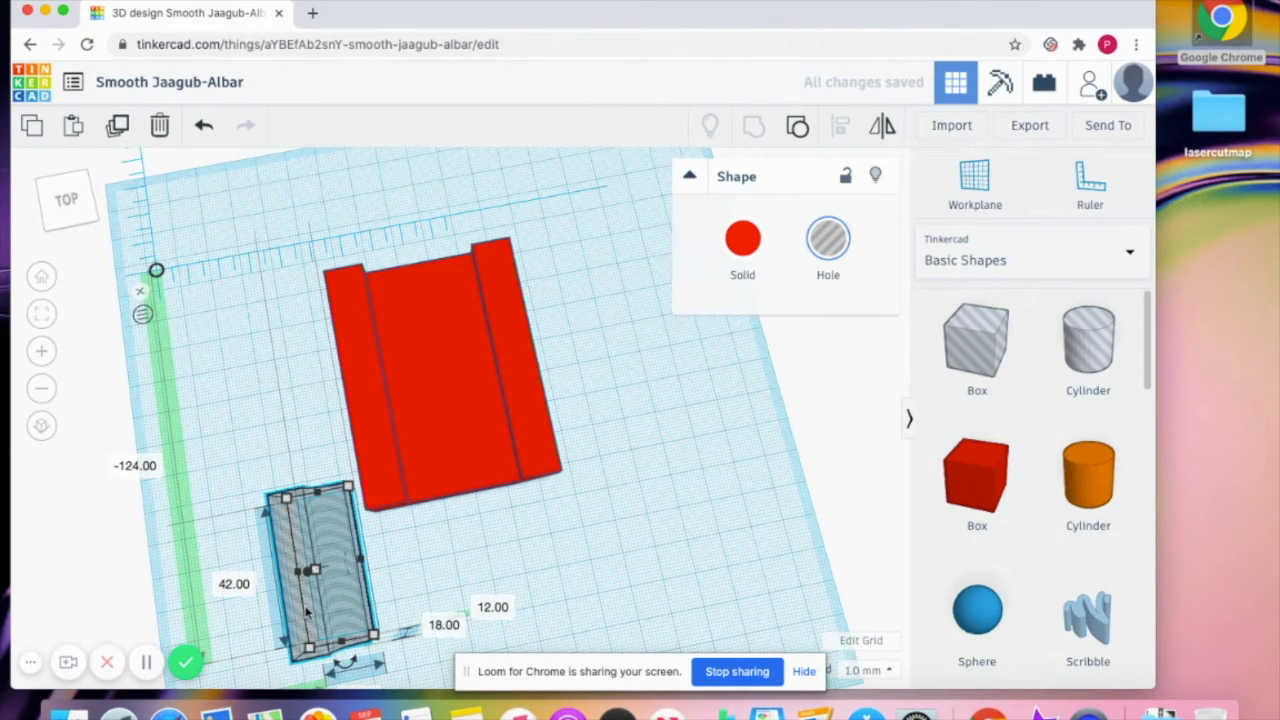
{"action": "left_click_drag", "start_coordinate": [304, 582], "coordinate": [306, 432]}
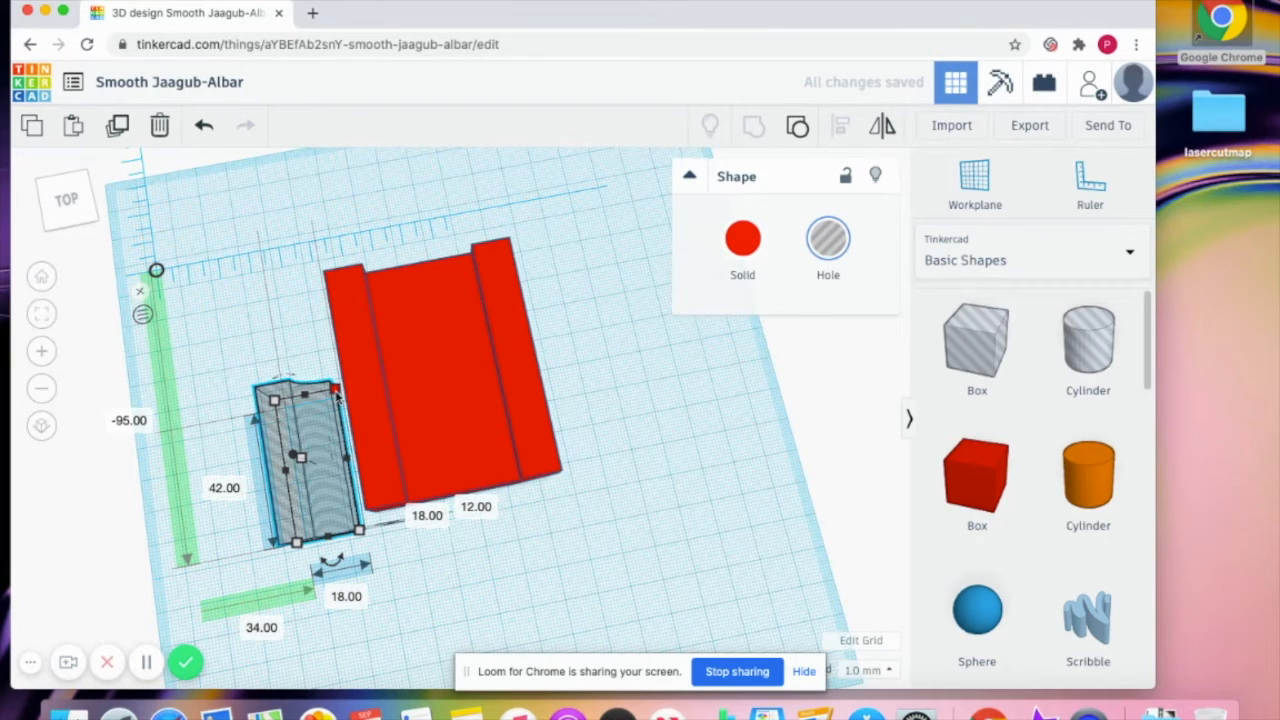
{"action": "left_click_drag", "start_coordinate": [334, 390], "coordinate": [317, 268]}
{"action": "mouse_move", "coordinate": [70, 189]}
{"action": "left_mouse_down"}
{"action": "mouse_move", "coordinate": [71, 174]}
{"action": "mouse_move", "coordinate": [72, 194]}
{"action": "left_mouse_up"}
{"action": "left_click", "coordinate": [309, 352]}
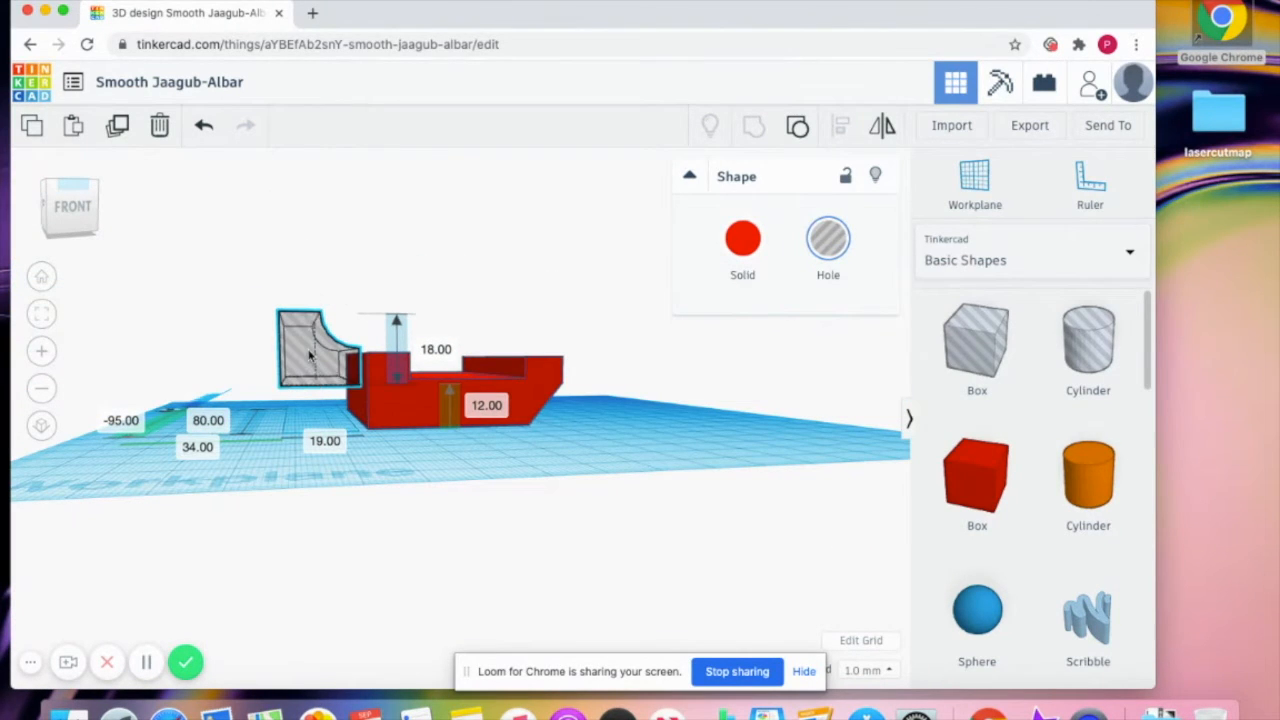
Lower the notched hole onto the workplane at height 0 and lengthen it to 92 mm
{"action": "left_click_drag", "start_coordinate": [312, 280], "coordinate": [313, 321]}
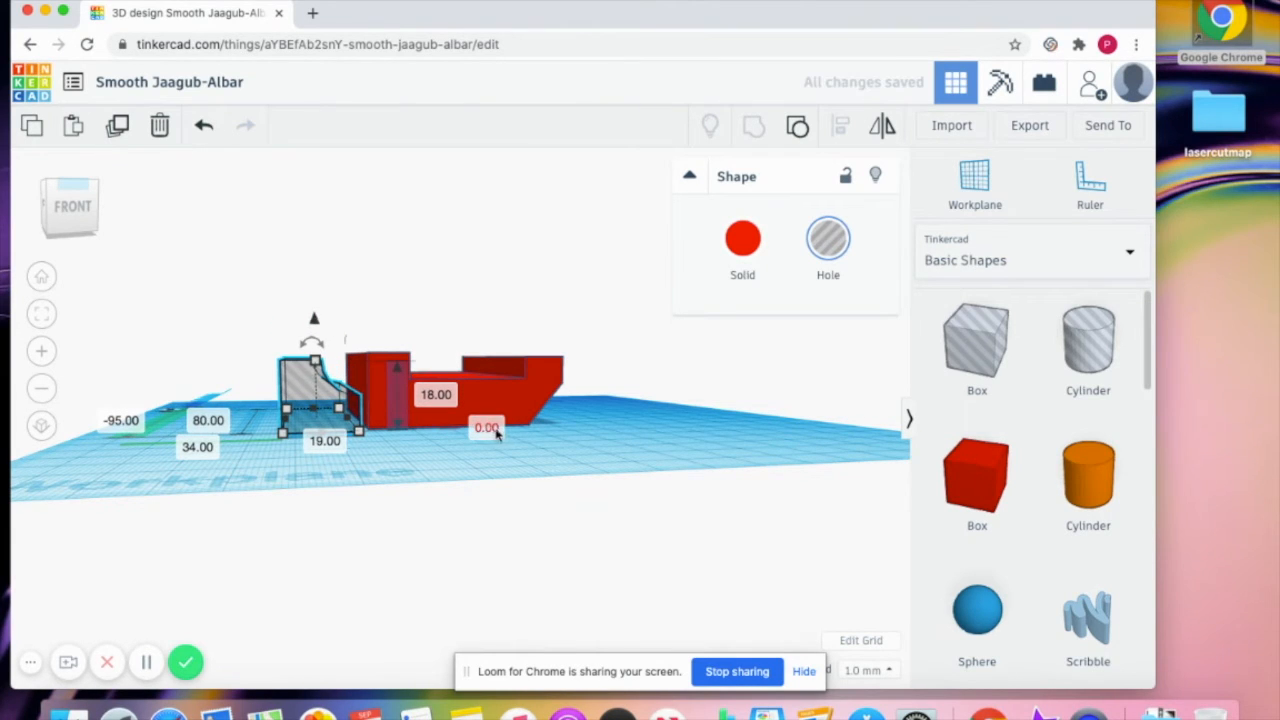
{"action": "left_click", "coordinate": [409, 464]}
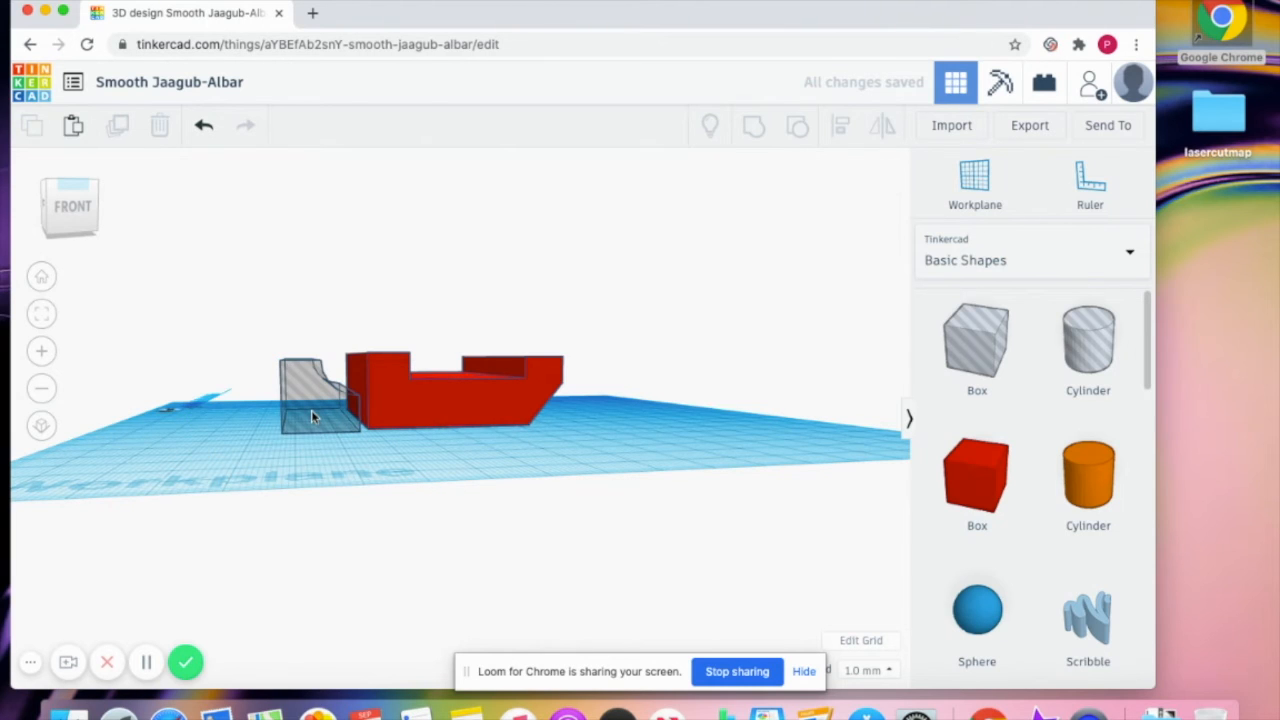
{"action": "left_click", "coordinate": [311, 412]}
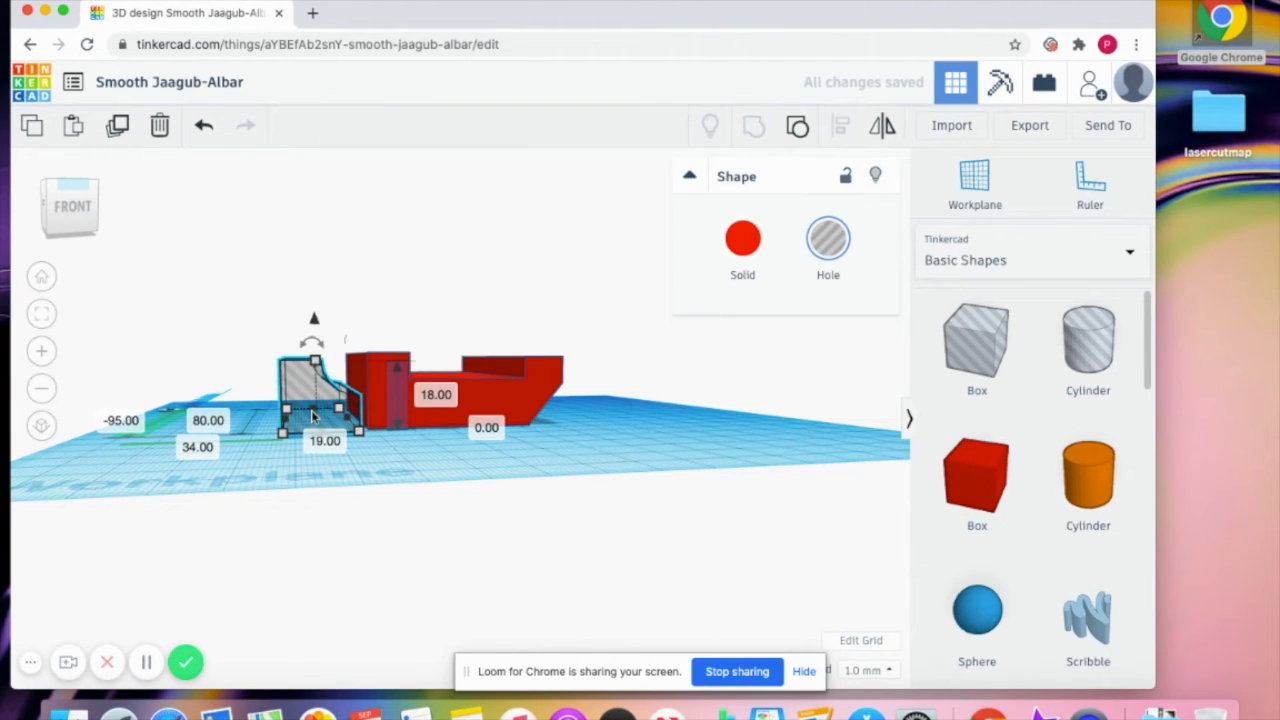
{"action": "mouse_move", "coordinate": [313, 411]}
{"action": "left_mouse_down"}
{"action": "mouse_move", "coordinate": [319, 426]}
{"action": "mouse_move", "coordinate": [318, 413]}
{"action": "left_mouse_up"}
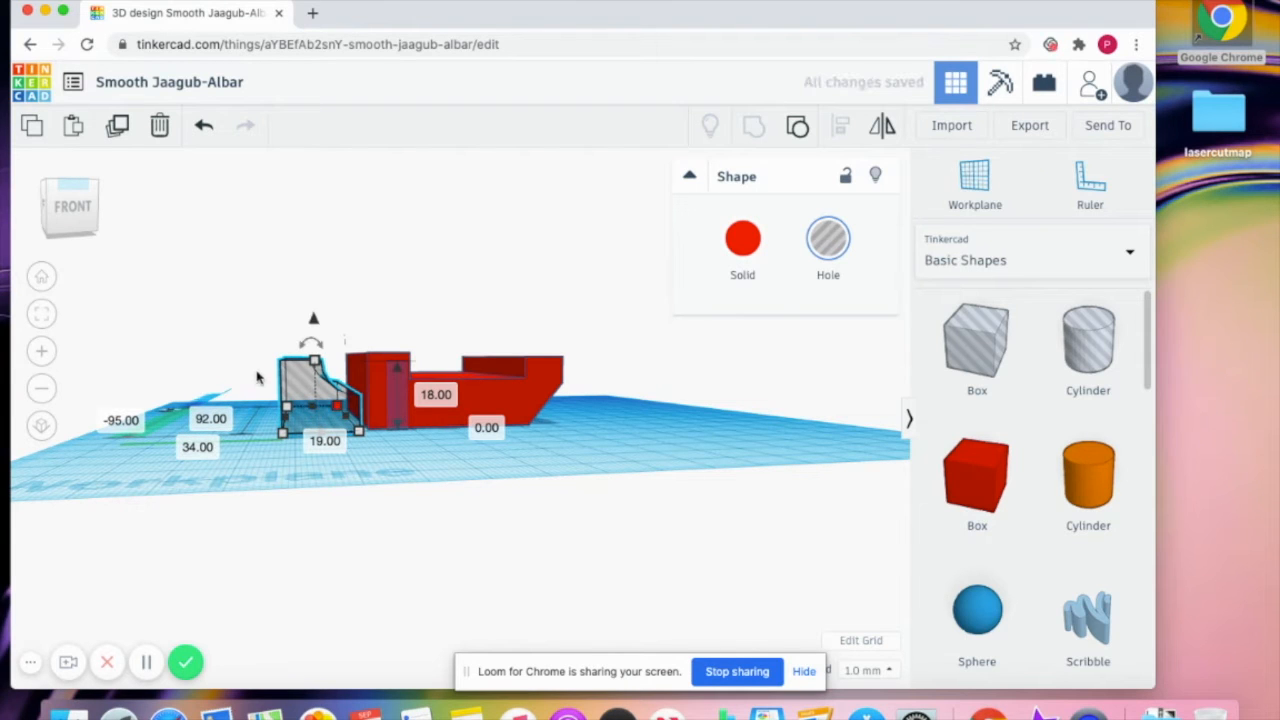
{"action": "left_click", "coordinate": [73, 230]}
{"action": "left_click", "coordinate": [73, 228]}
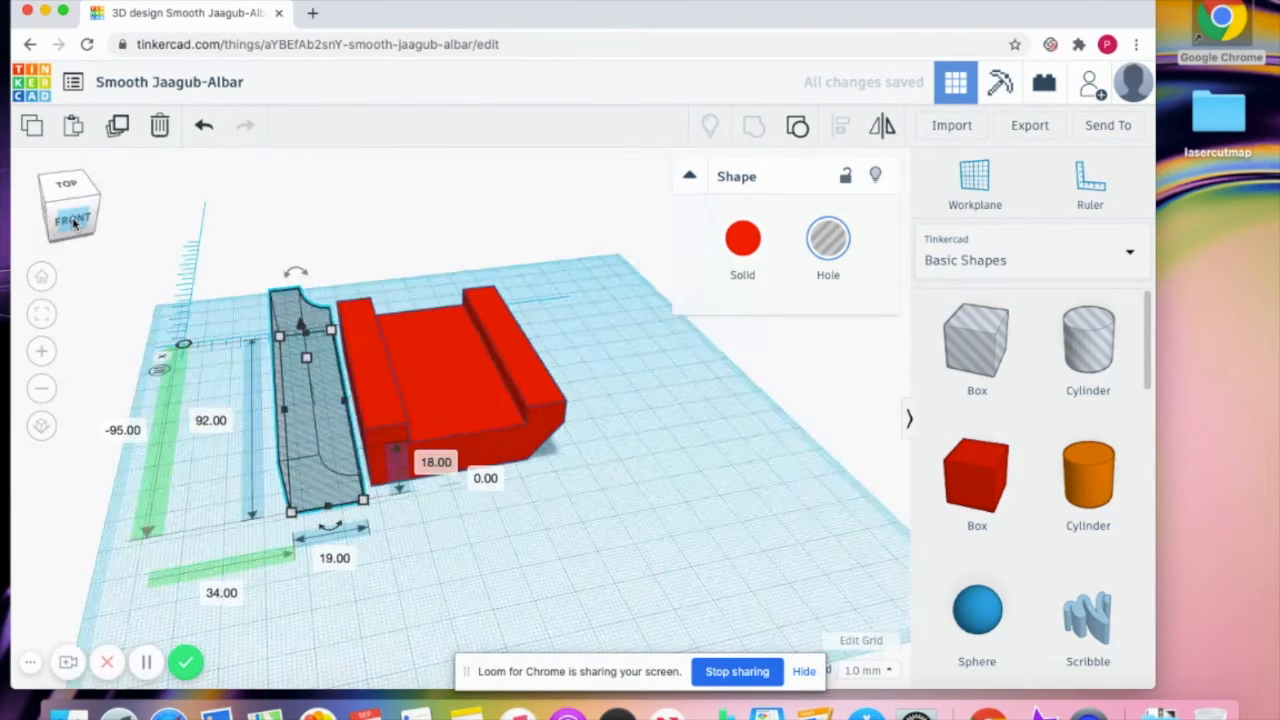
Lower the notched hole to -7 mm and slide it into the block's lower left edge, 44 mm from the ruler origin
{"action": "left_click_drag", "start_coordinate": [72, 216], "coordinate": [75, 222]}
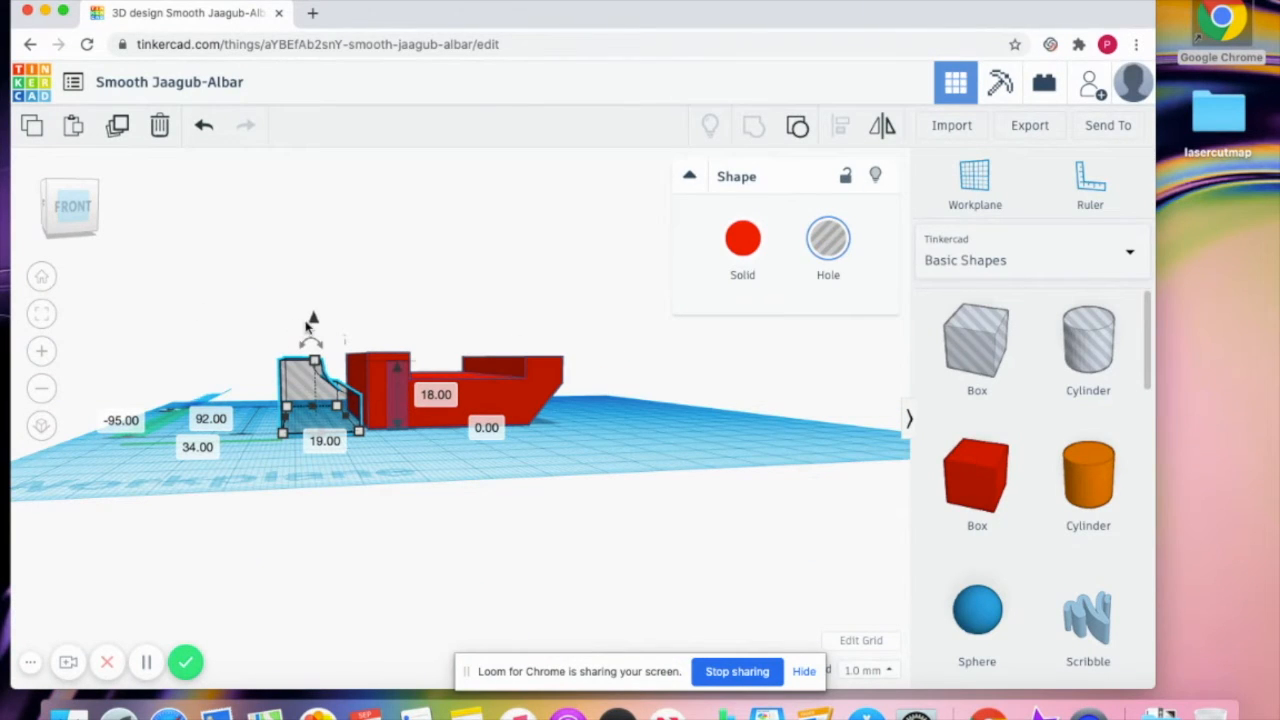
{"action": "left_click_drag", "start_coordinate": [313, 320], "coordinate": [315, 345]}
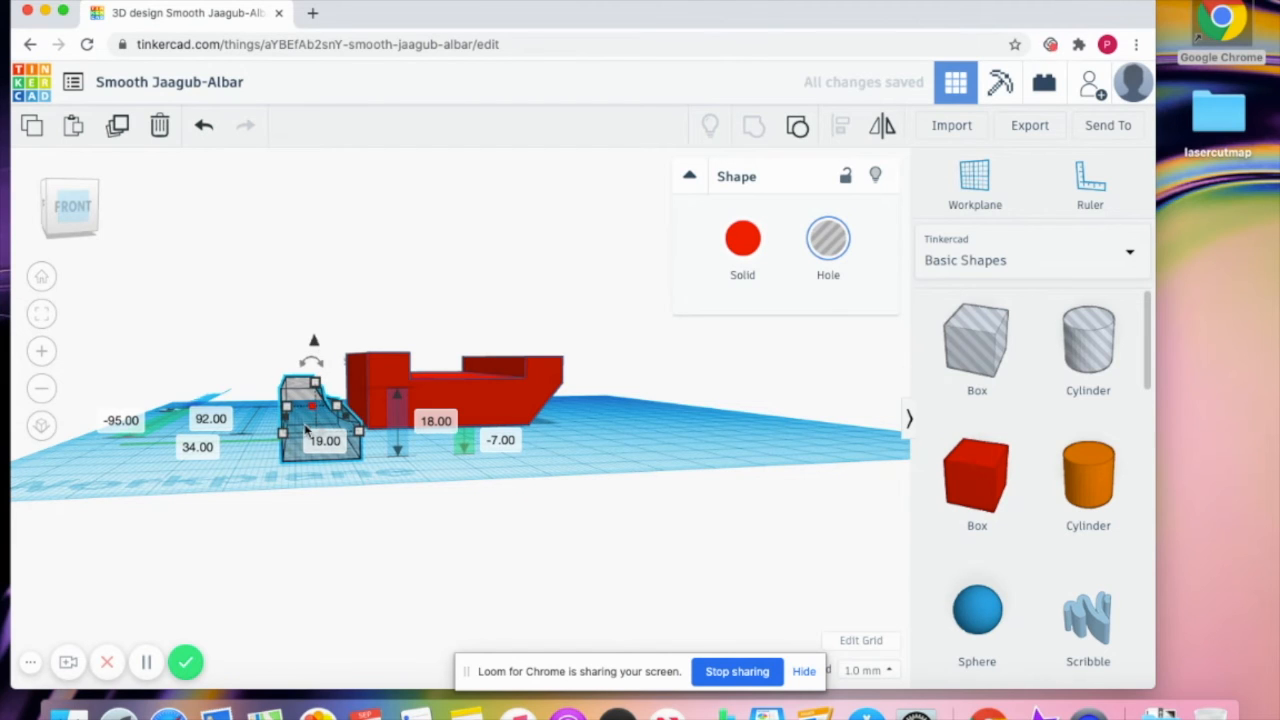
{"action": "left_click_drag", "start_coordinate": [306, 428], "coordinate": [345, 430]}
Lower the notched hole to -9 mm and check from the front how it overlaps the block's lower left edge
{"action": "left_click", "coordinate": [87, 215]}
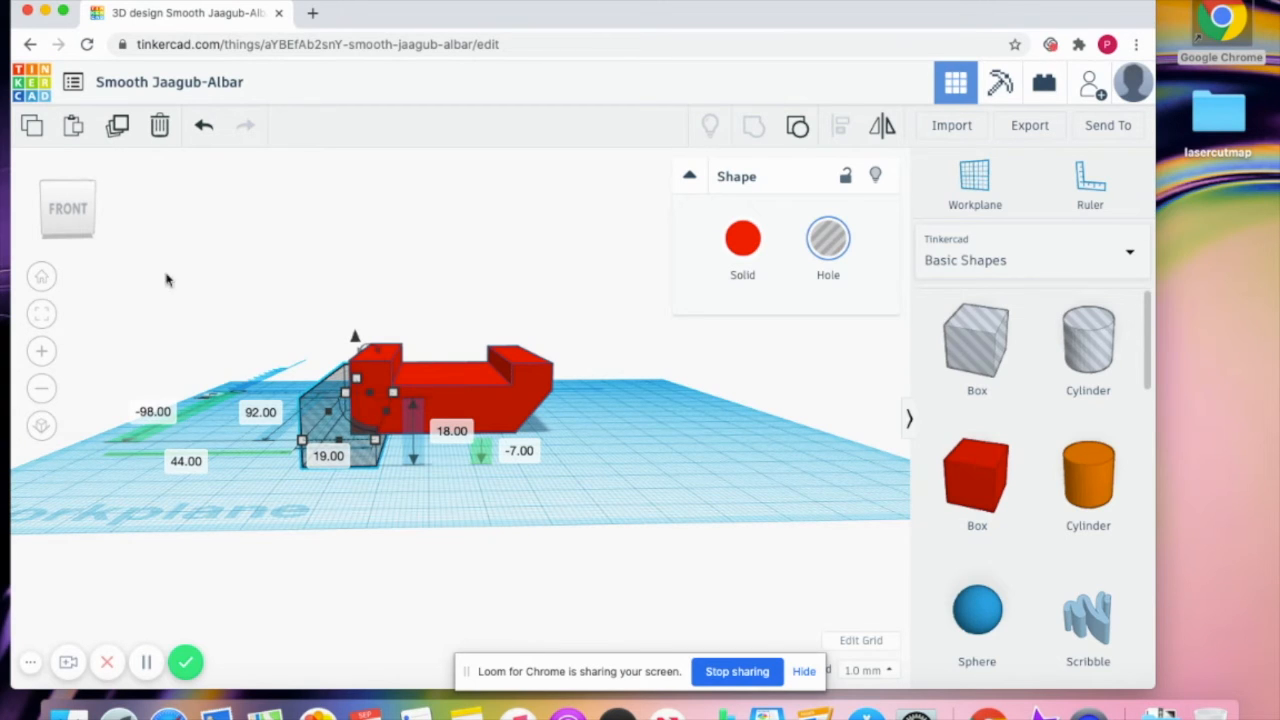
{"action": "left_click", "coordinate": [75, 212]}
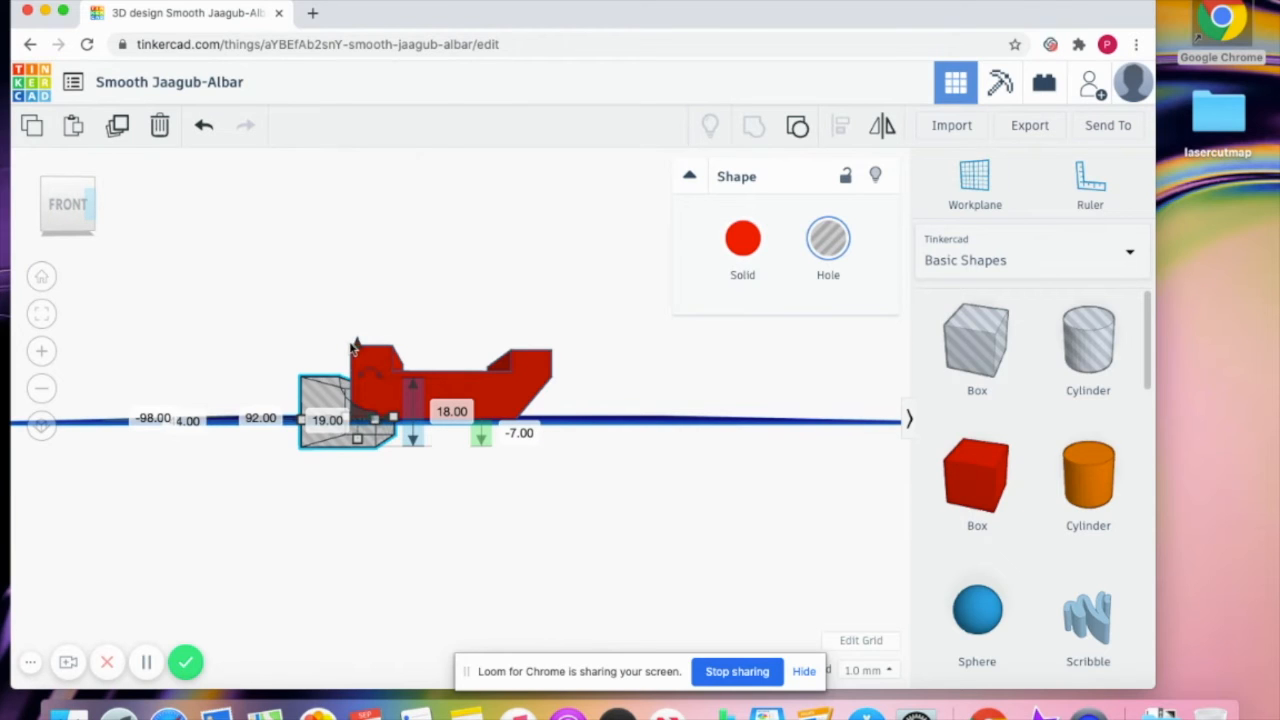
{"action": "left_click_drag", "start_coordinate": [358, 348], "coordinate": [360, 355]}
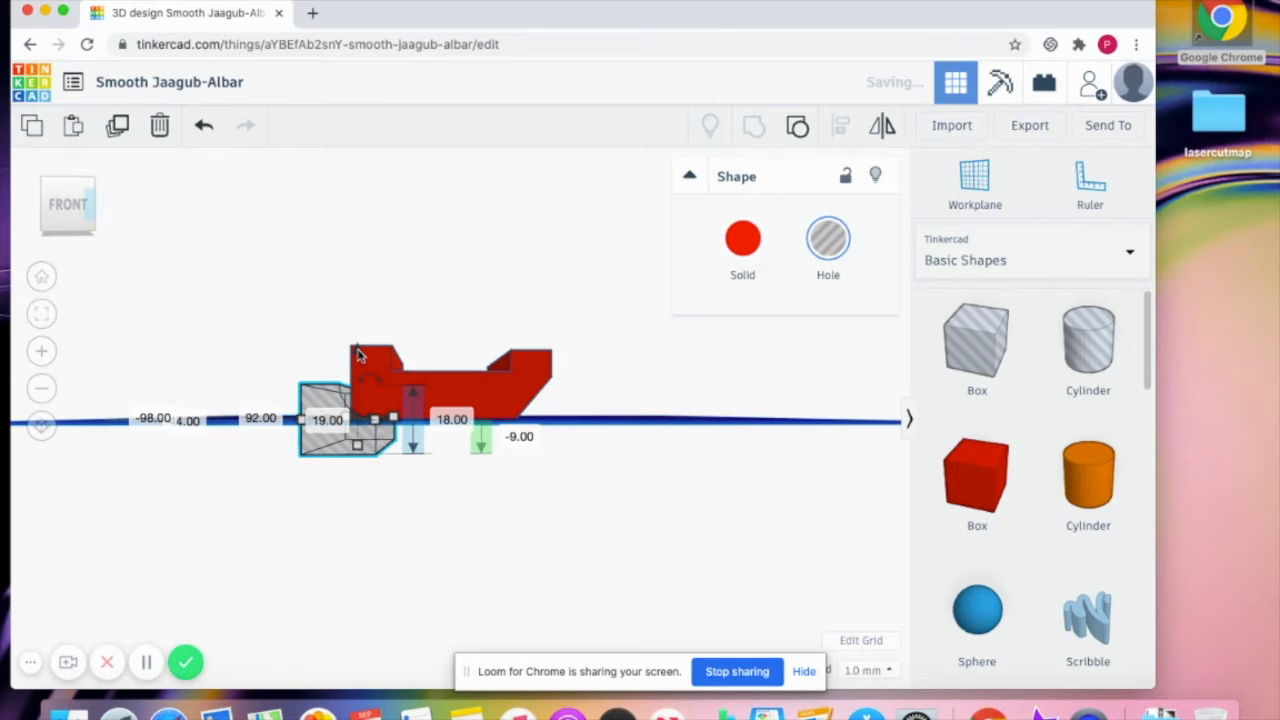
{"action": "left_click", "coordinate": [84, 218]}
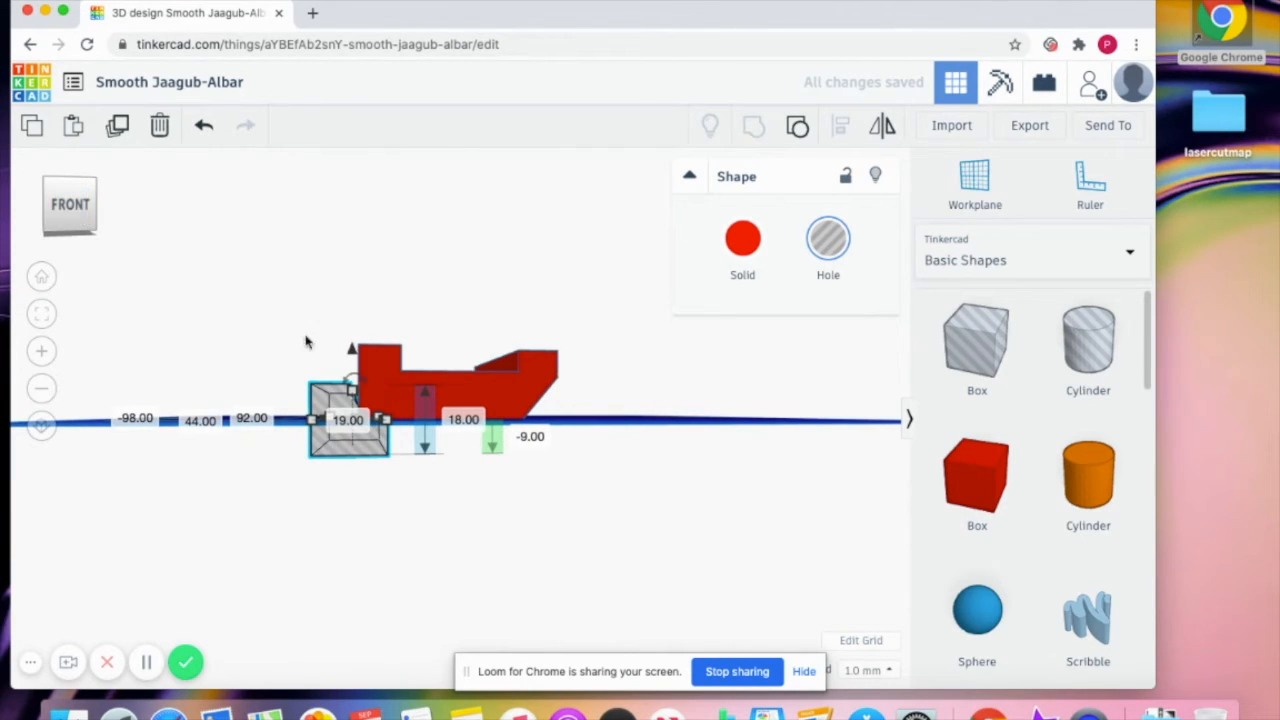
{"action": "mouse_move", "coordinate": [350, 388]}
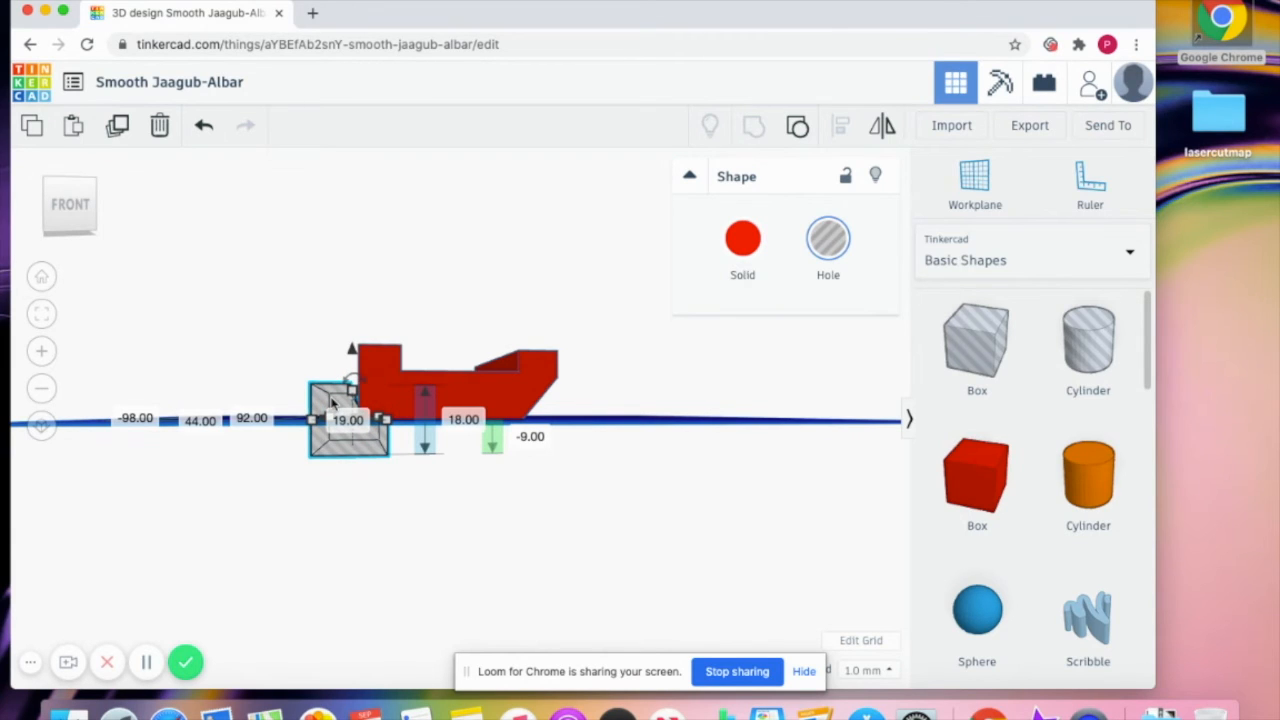
Slide the notched hole to 46 mm from the ruler origin and group it with the block to round the lower left edge
{"action": "key", "text": "Right"}
{"action": "key", "text": "Right"}
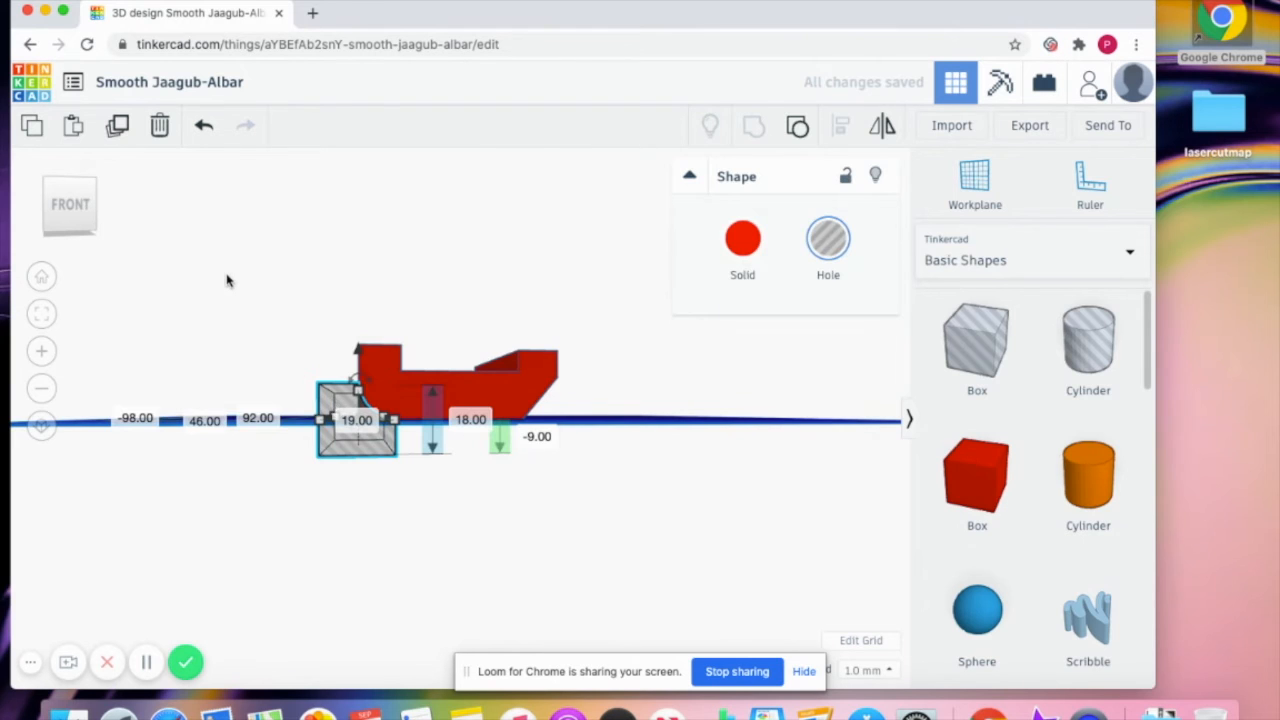
{"action": "left_click", "coordinate": [295, 280]}
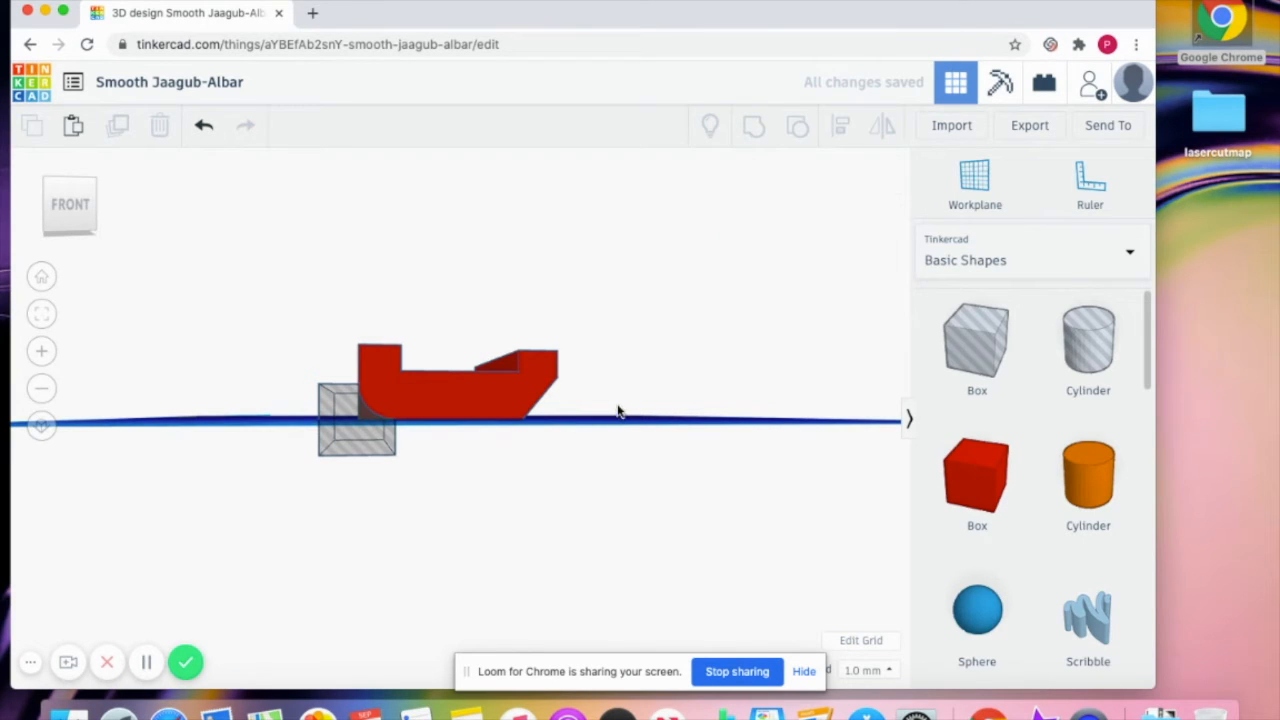
{"action": "left_click_drag", "start_coordinate": [268, 336], "coordinate": [552, 490]}
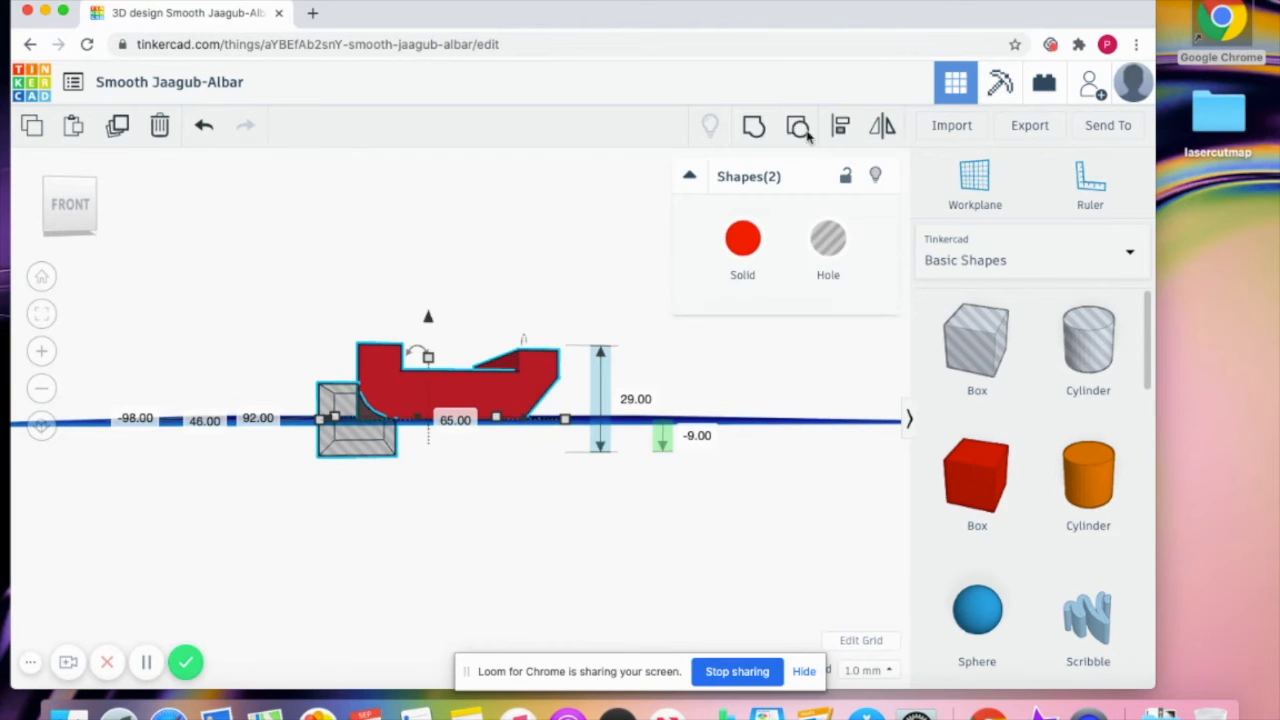
{"action": "left_click", "coordinate": [753, 122]}
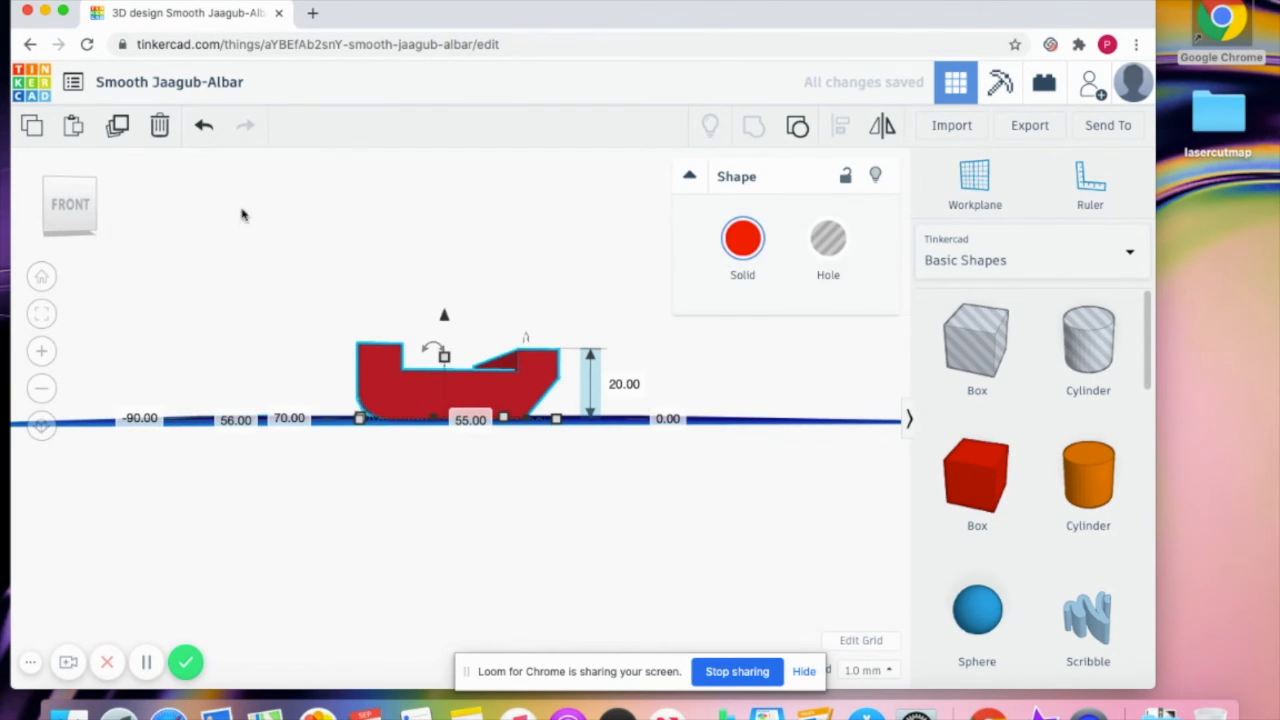
{"action": "left_click", "coordinate": [76, 206]}
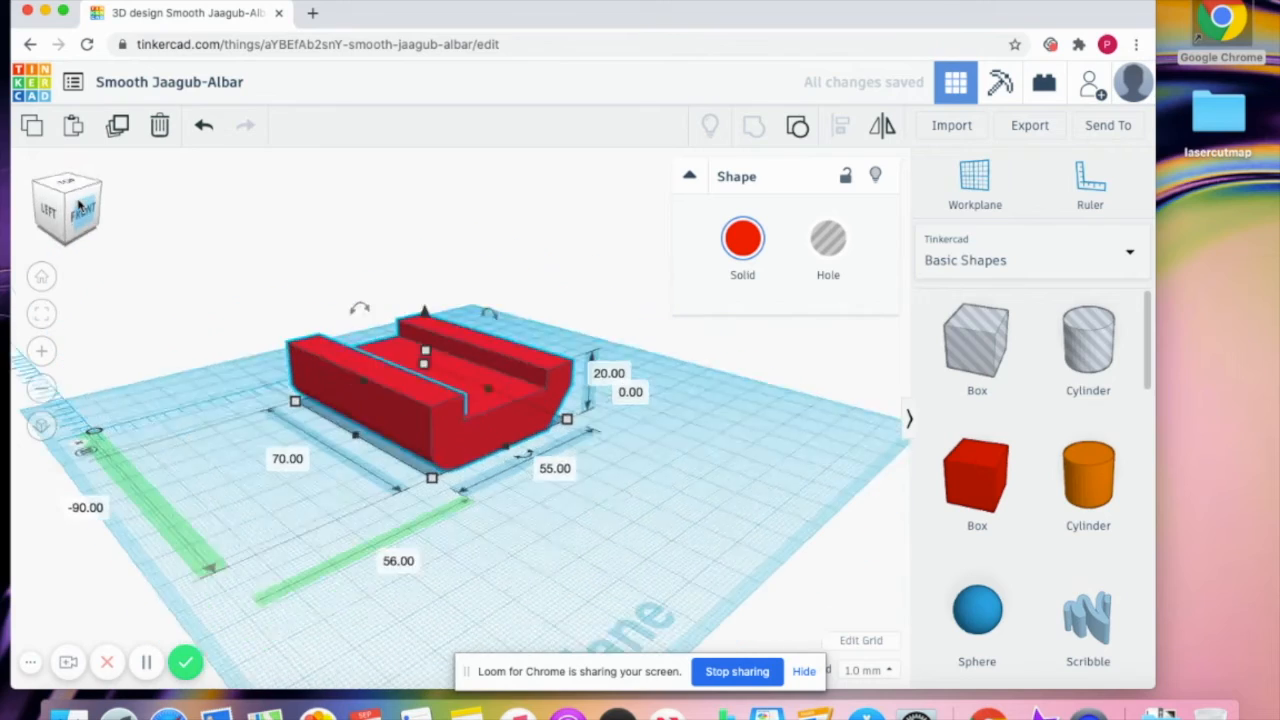
{"action": "scroll", "coordinate": [445, 440], "scroll_direction": "up", "scroll_amount": 5}
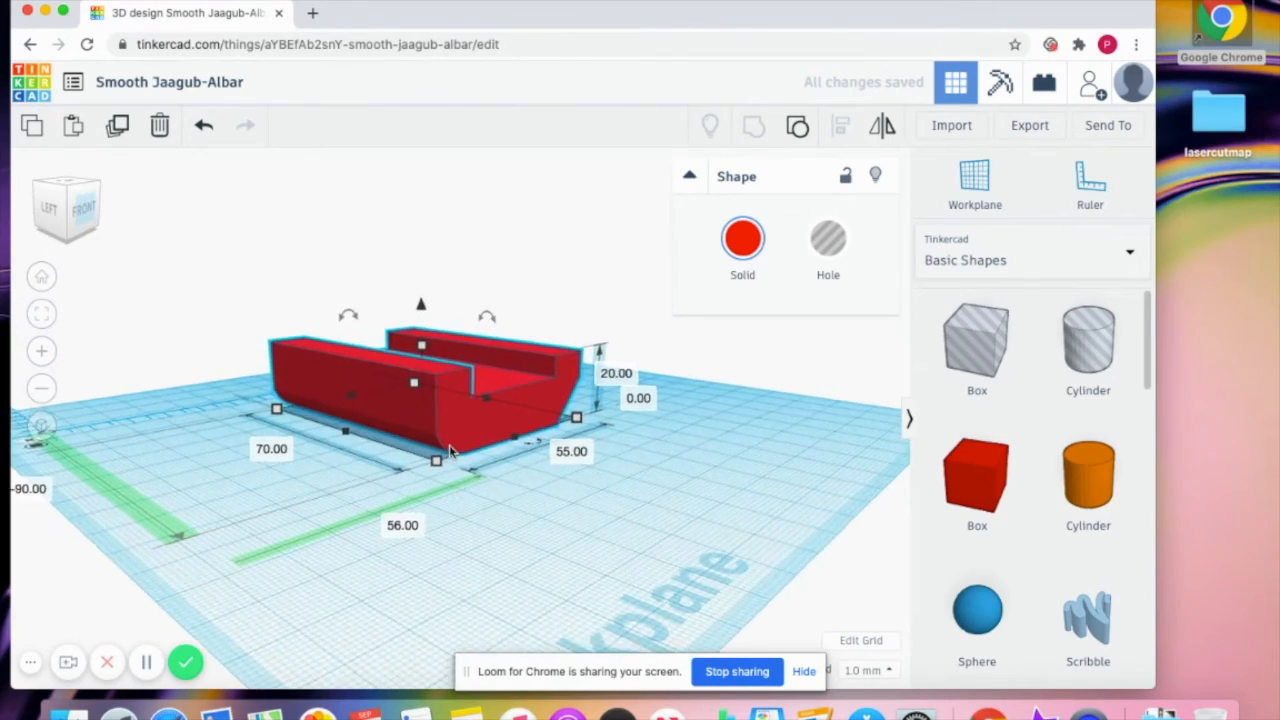
{"action": "scroll", "coordinate": [450, 452], "scroll_direction": "up", "scroll_amount": 3}
{"action": "scroll", "coordinate": [450, 452], "scroll_direction": "down", "scroll_amount": 2}
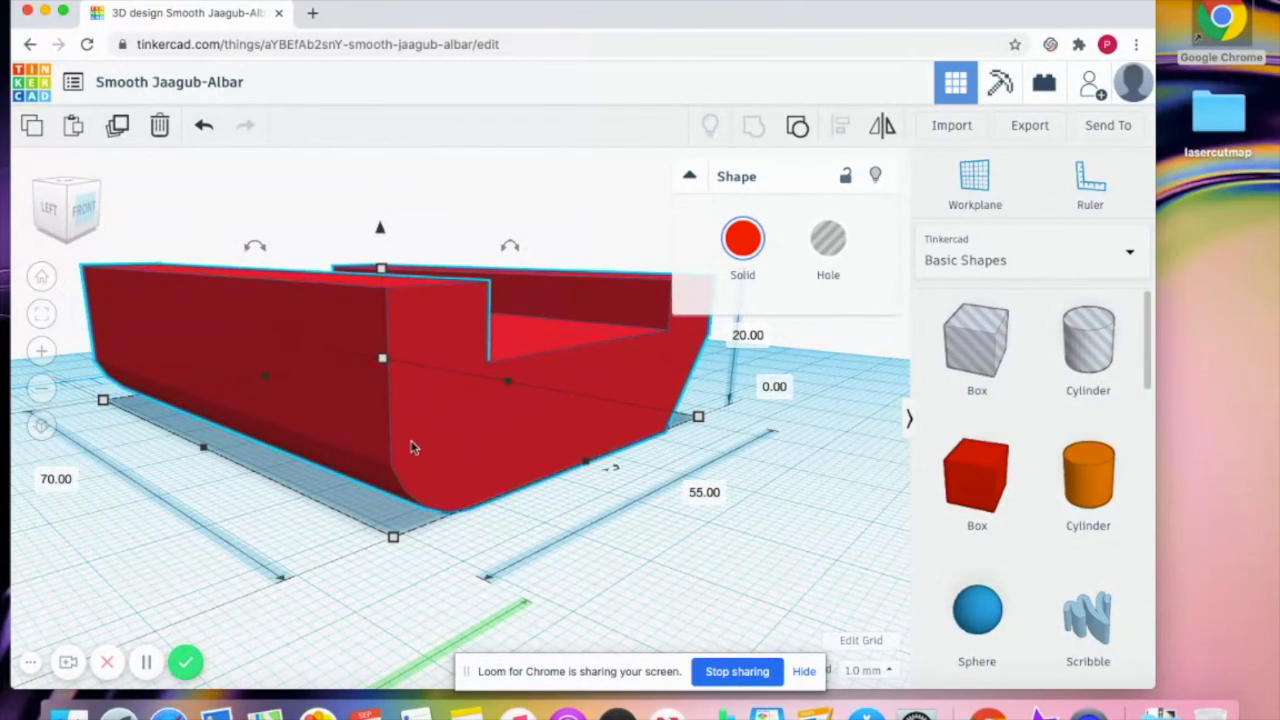
Delete the finished channel block and place a new solid box about 31 mm wide, 55 mm long and 20 mm high
{"action": "left_click", "coordinate": [78, 218]}
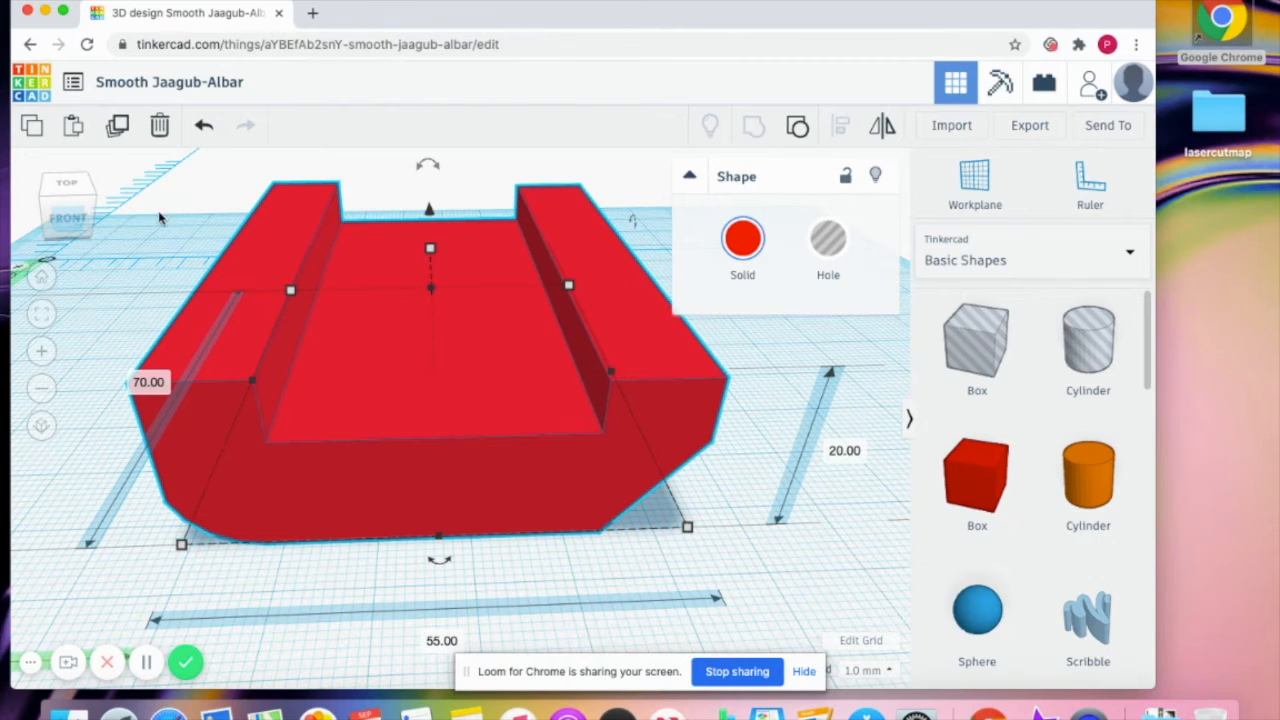
{"action": "left_click_drag", "start_coordinate": [158, 214], "coordinate": [677, 576]}
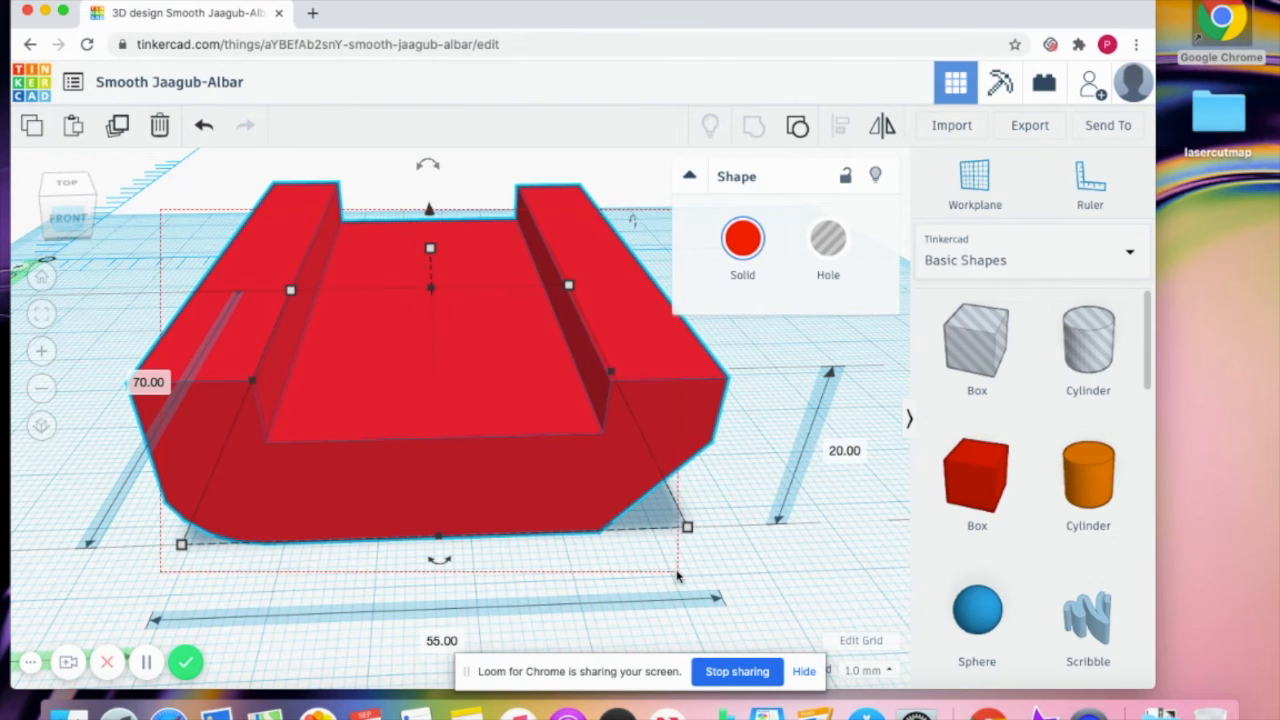
{"action": "key", "text": "Delete"}
{"action": "left_click_drag", "start_coordinate": [987, 500], "coordinate": [690, 593]}
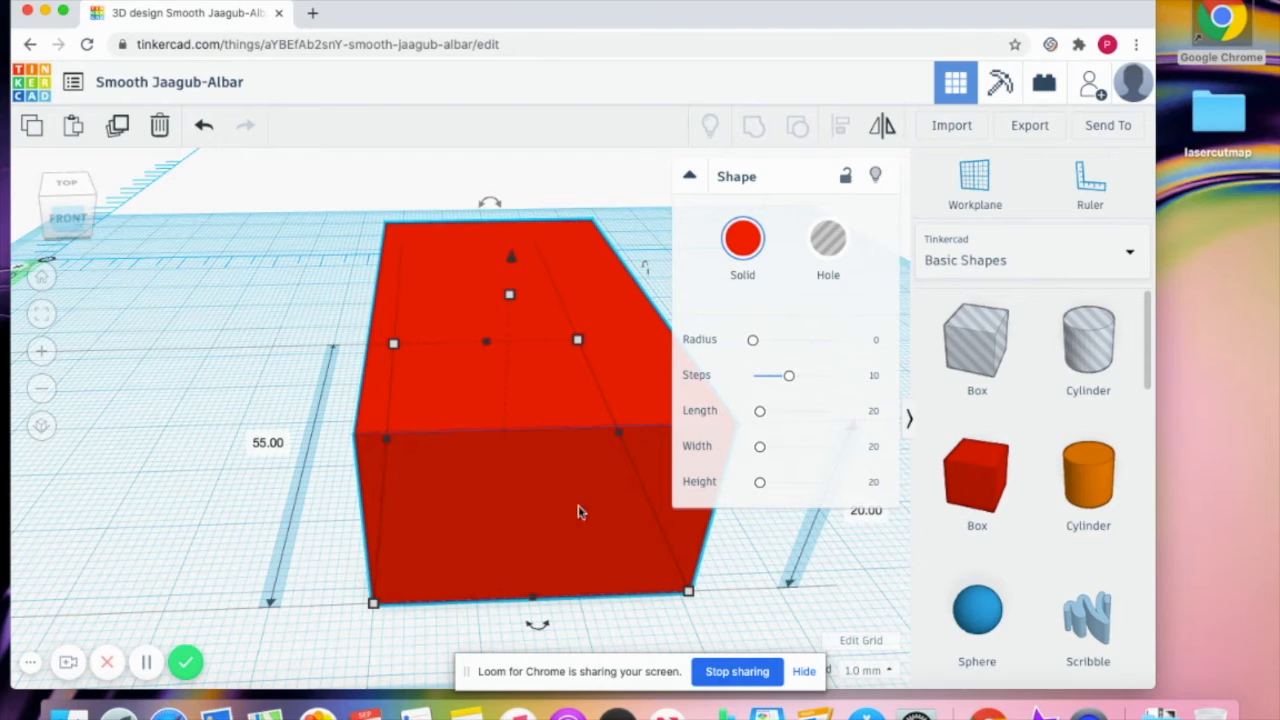
Add a wedge to the left of the box and turn it about its vertical axis
{"action": "scroll", "coordinate": [986, 530], "scroll_direction": "down", "scroll_amount": 5}
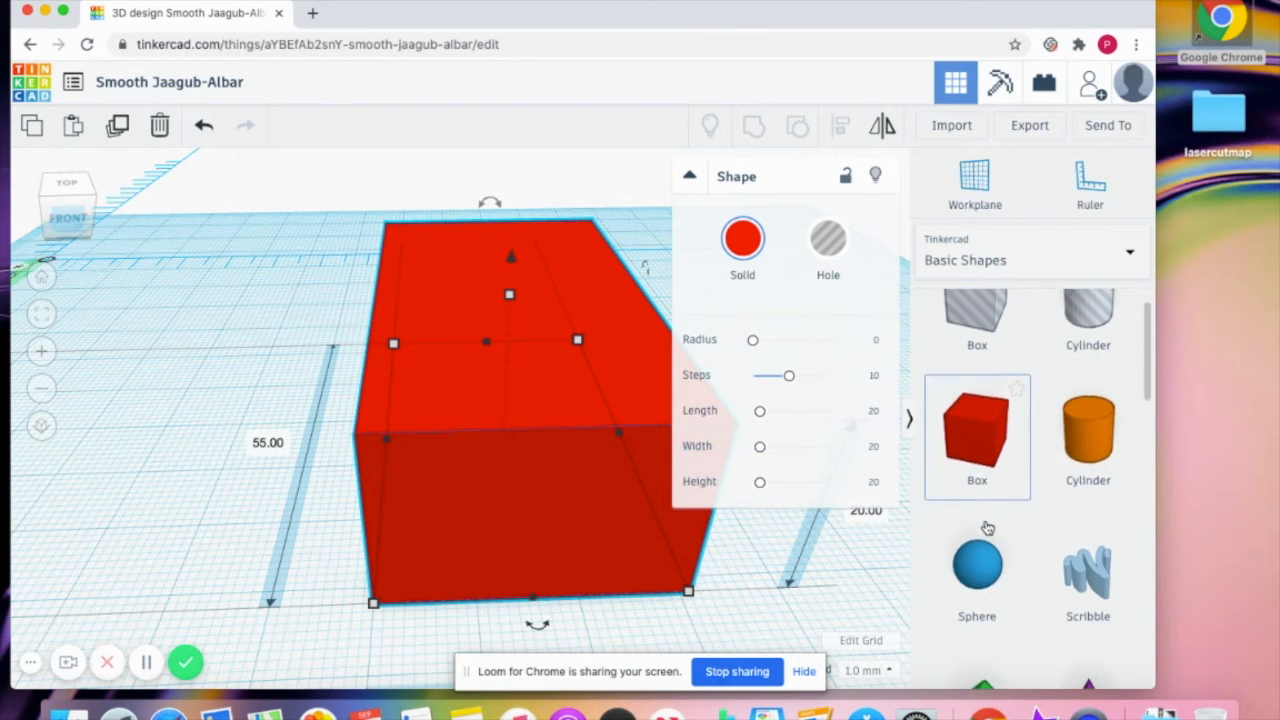
{"action": "scroll", "coordinate": [986, 530], "scroll_direction": "down", "scroll_amount": 5}
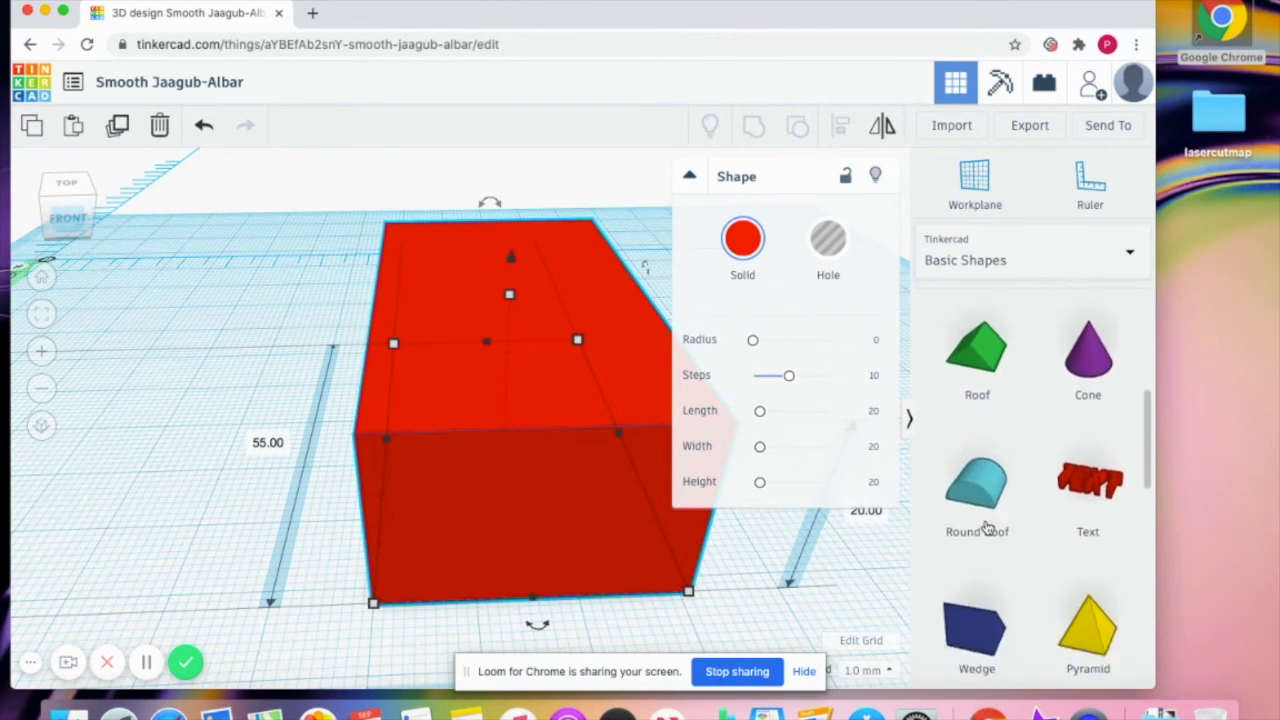
{"action": "left_click_drag", "start_coordinate": [980, 510], "coordinate": [110, 496]}
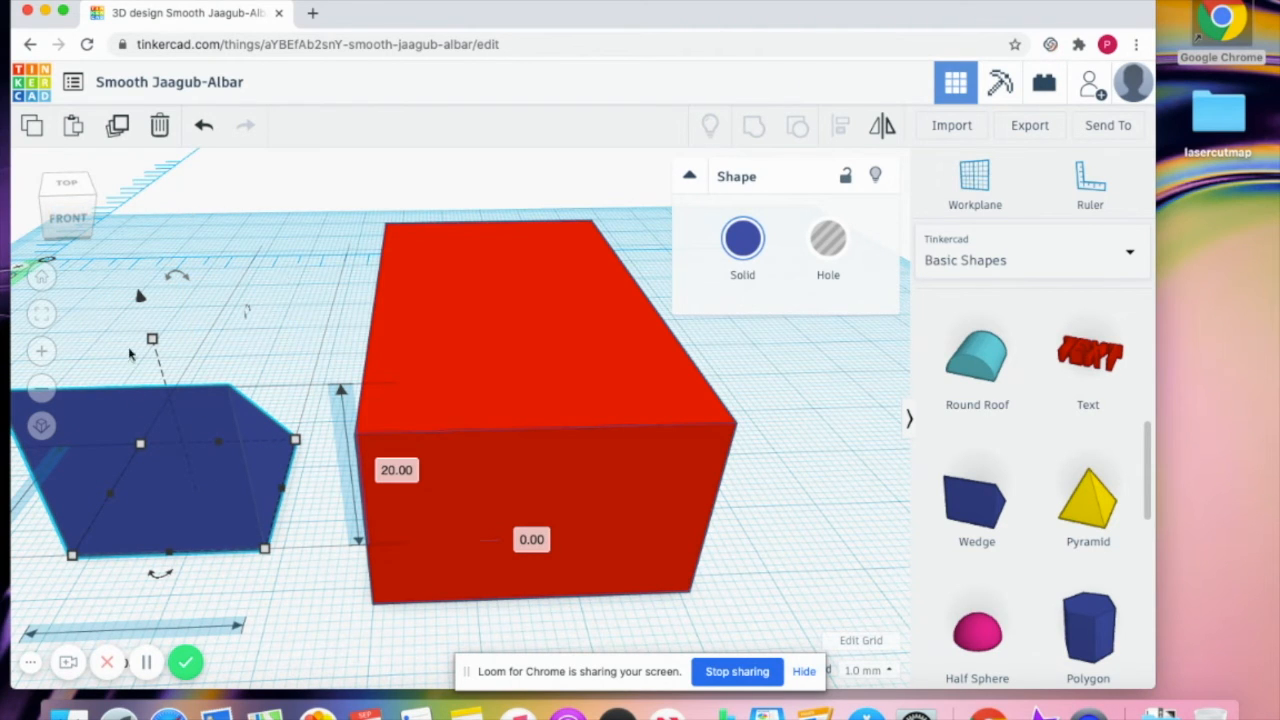
{"action": "left_click", "coordinate": [63, 195]}
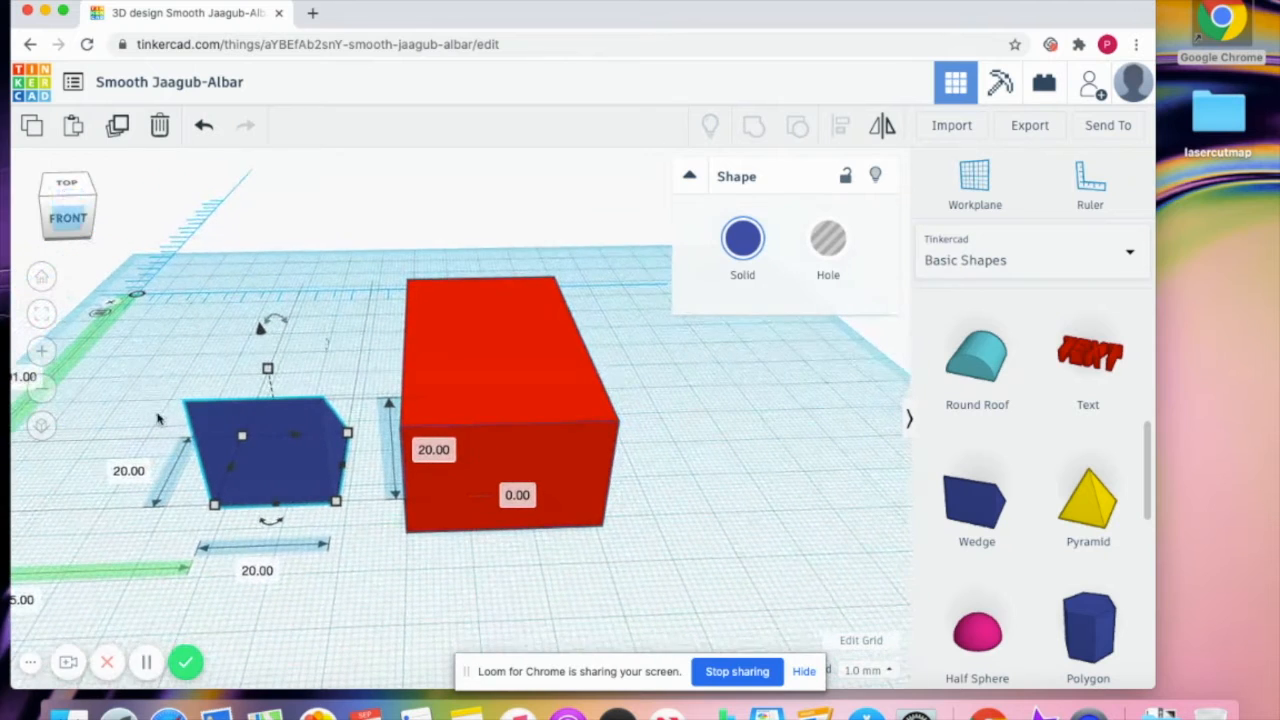
{"action": "left_click_drag", "start_coordinate": [274, 520], "coordinate": [187, 483]}
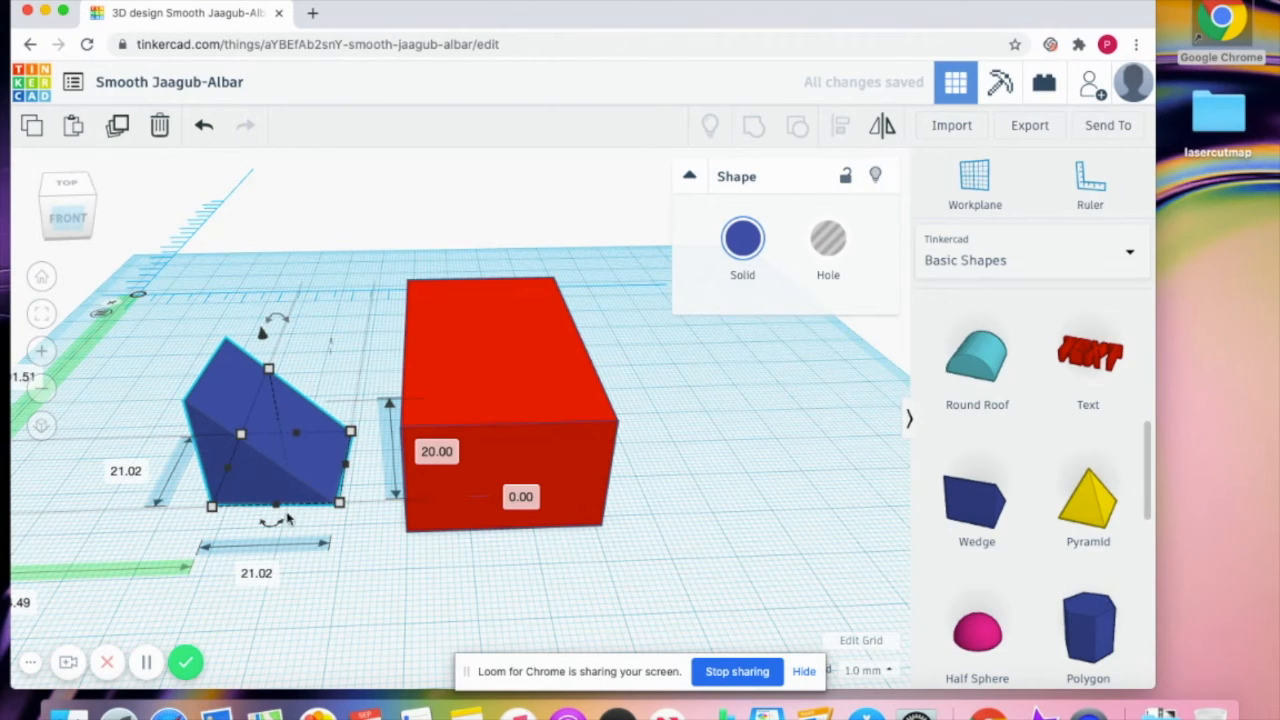
Try rotating the wedge 90° about its front-to-back axis and undo the rotation
{"action": "left_click", "coordinate": [281, 316]}
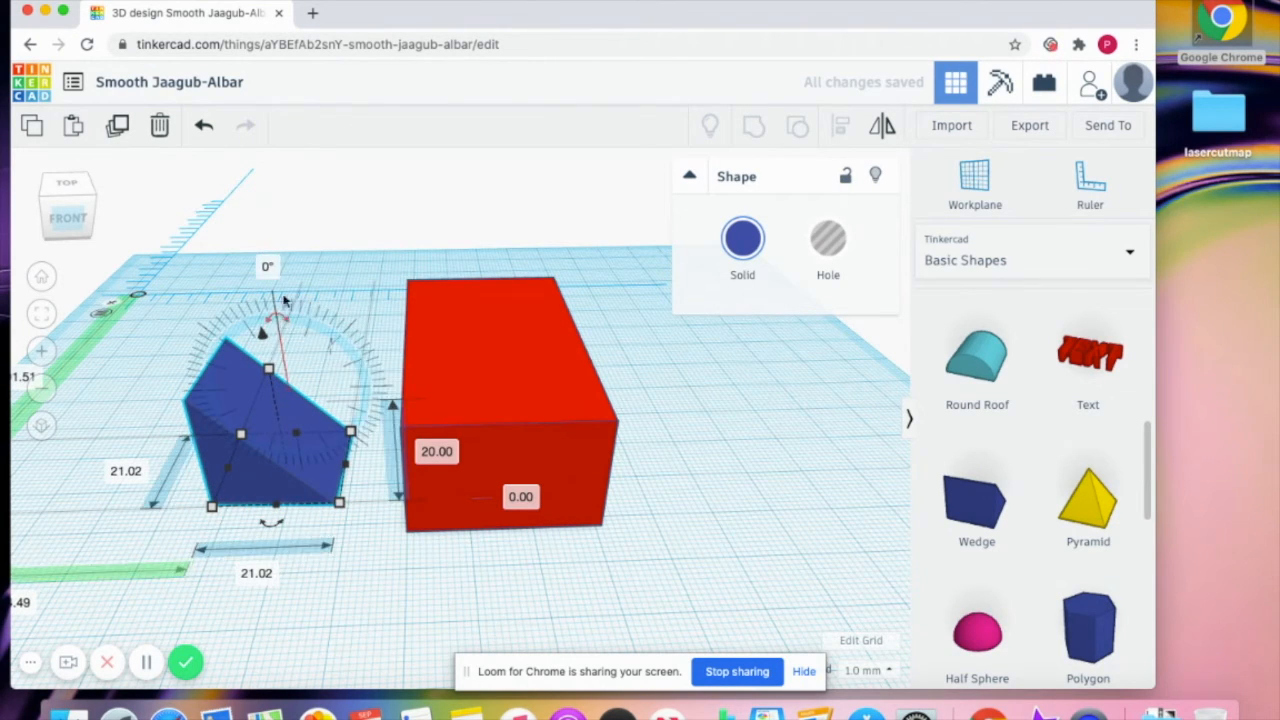
{"action": "left_click", "coordinate": [271, 267]}
{"action": "type", "text": "9"}
{"action": "key", "text": "Return"}
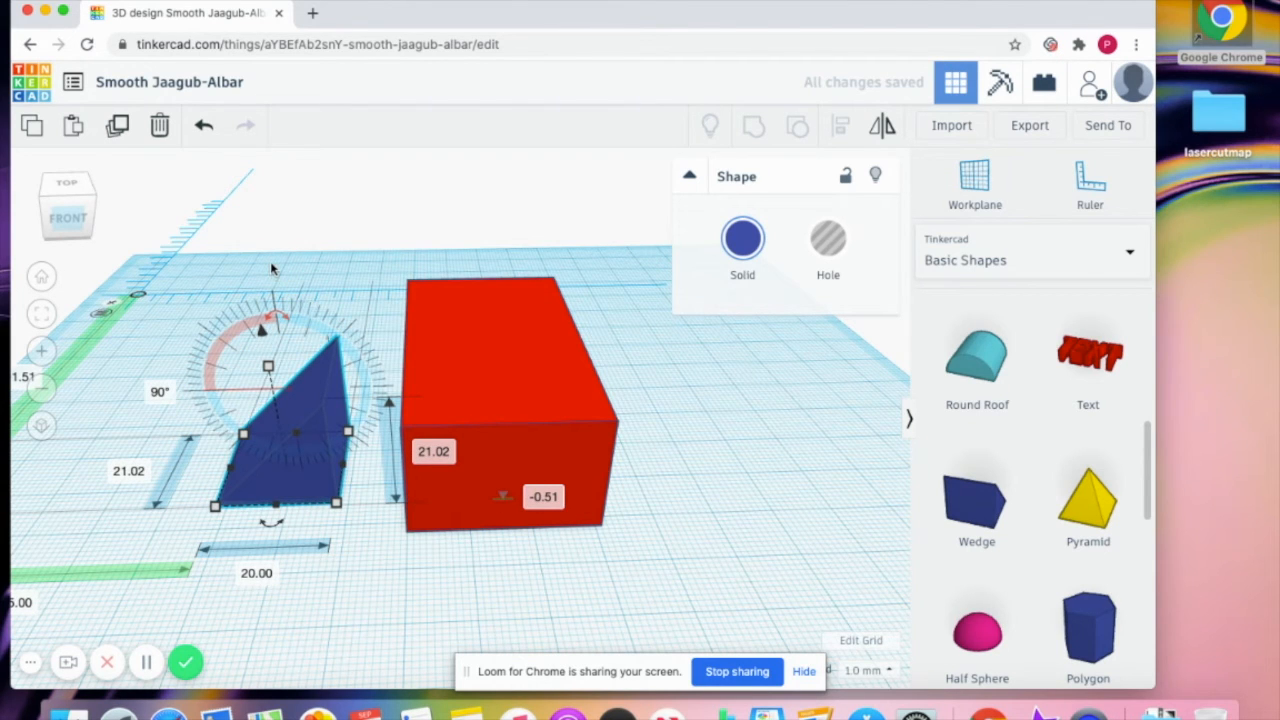
{"action": "key", "text": "super+z"}
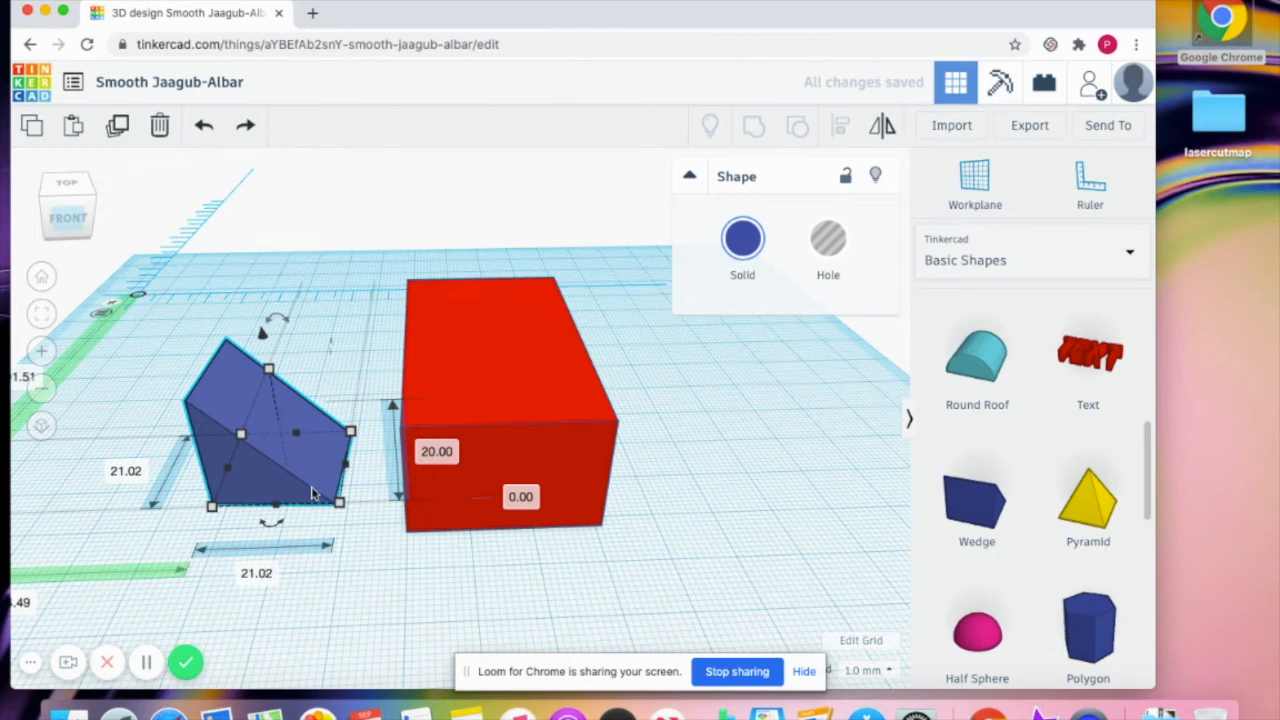
Stand the wedge on its triangular end by rotating it 90° about its left-to-right axis
{"action": "left_click_drag", "start_coordinate": [71, 202], "coordinate": [90, 200]}
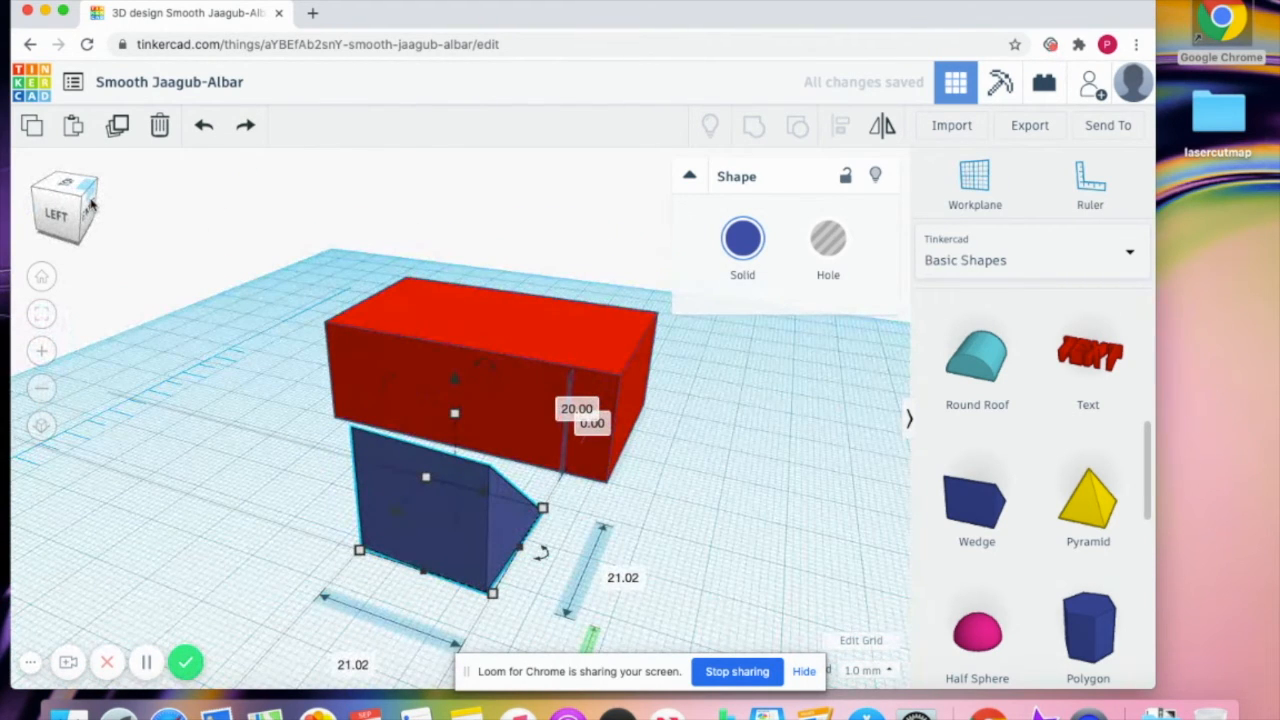
{"action": "left_click", "coordinate": [488, 364]}
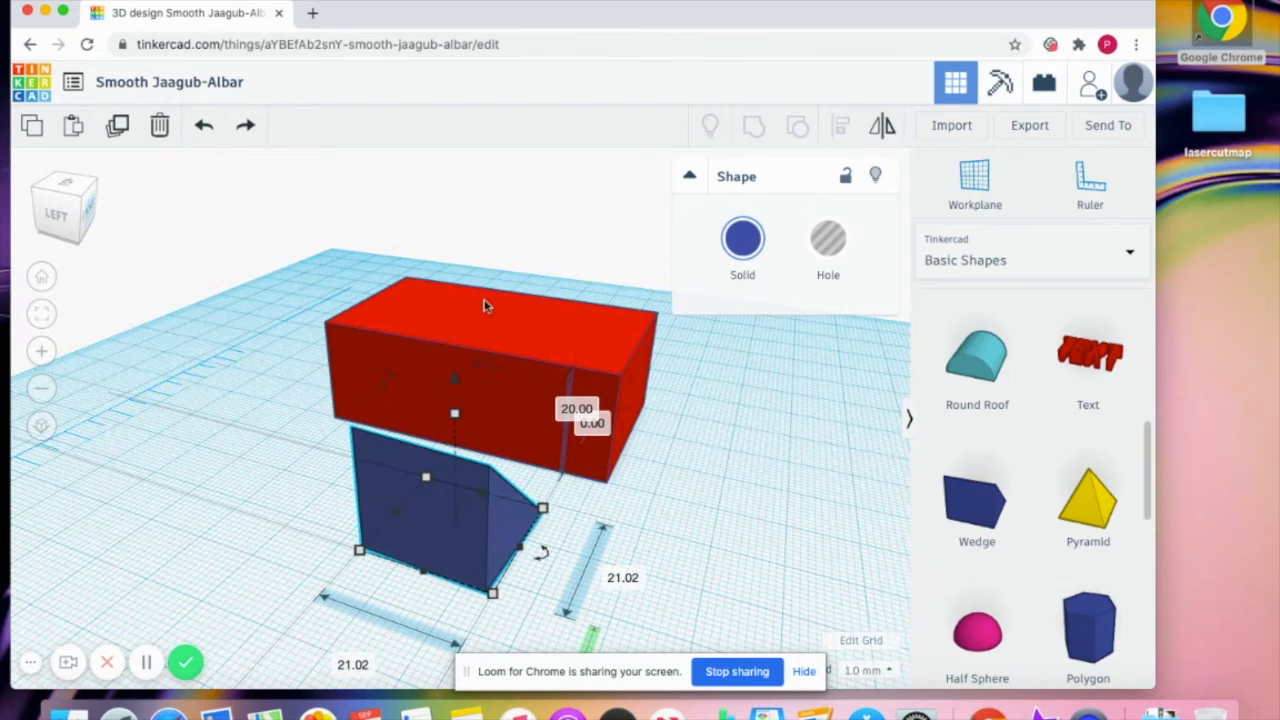
{"action": "left_click", "coordinate": [483, 364]}
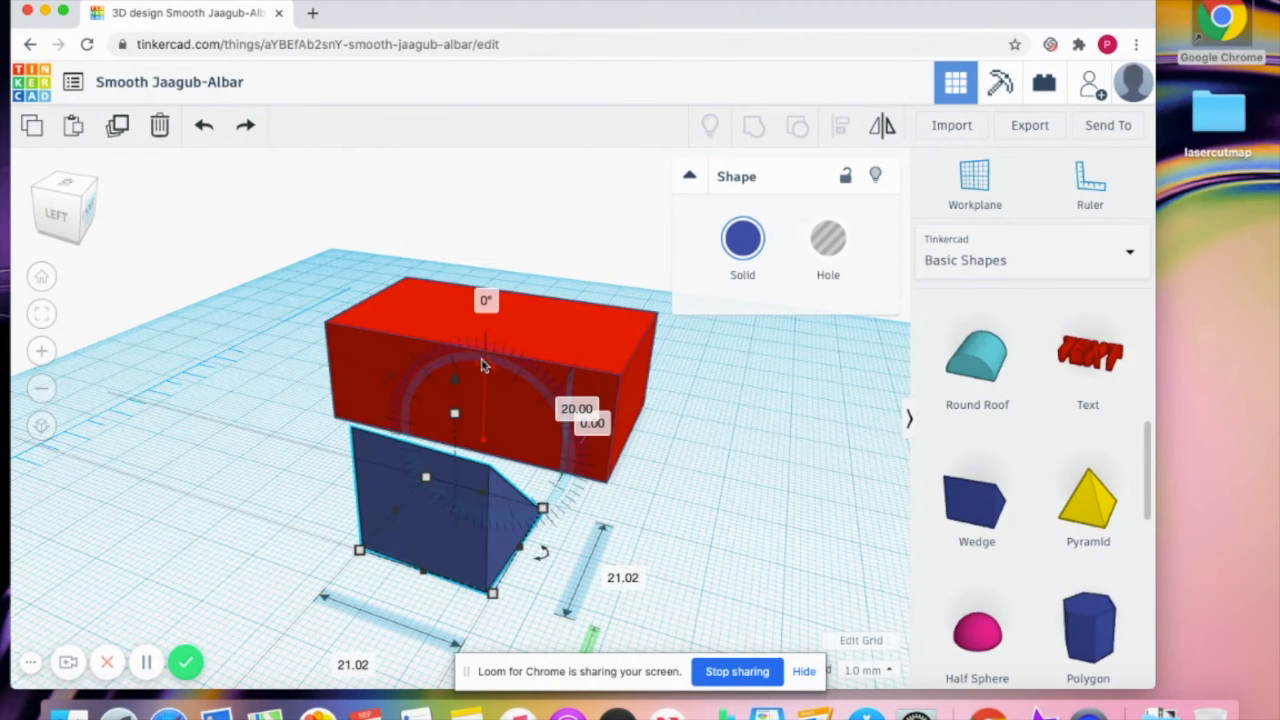
{"action": "left_click", "coordinate": [486, 300]}
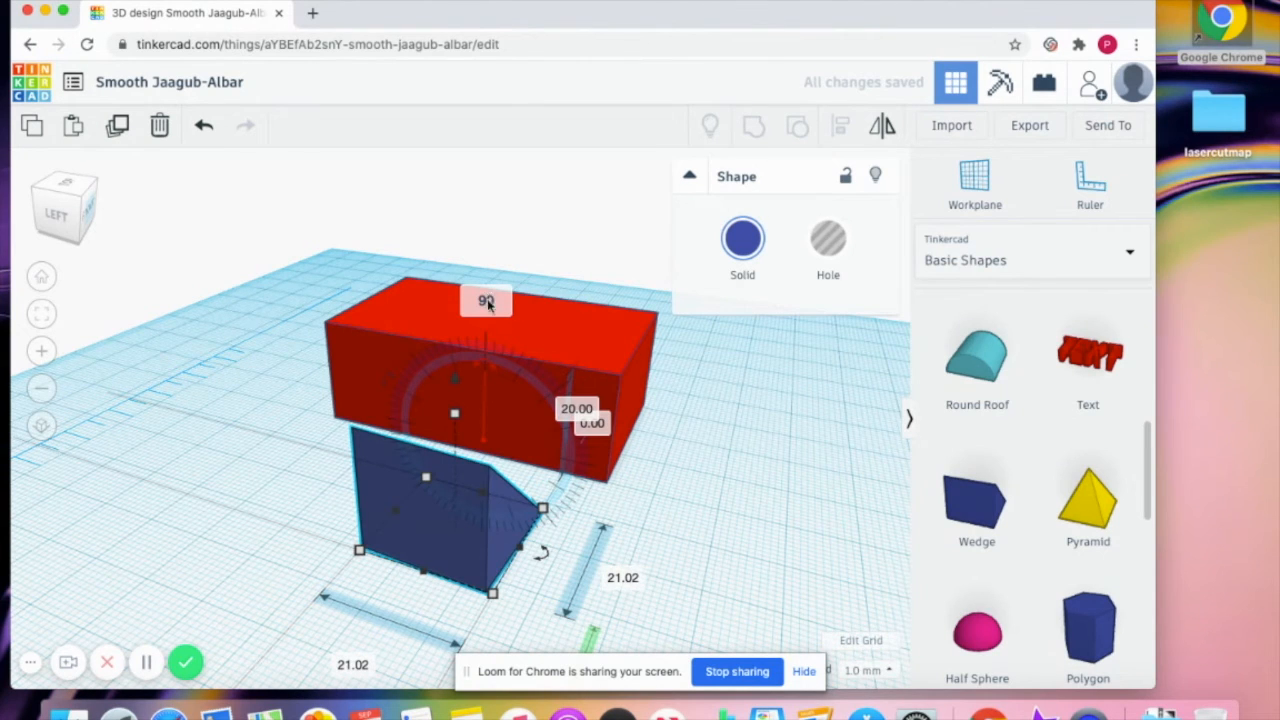
{"action": "key", "text": "Return"}
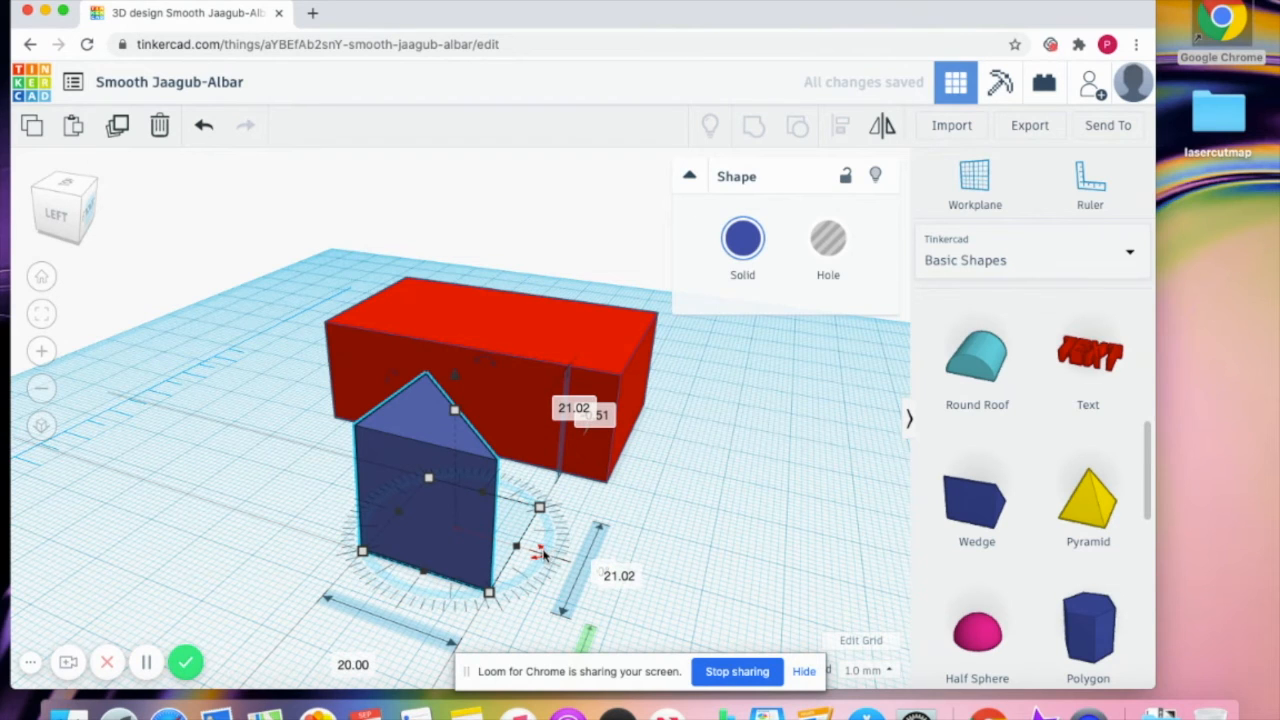
Rotate the upright wedge -90° about its vertical axis
{"action": "left_click", "coordinate": [602, 576]}
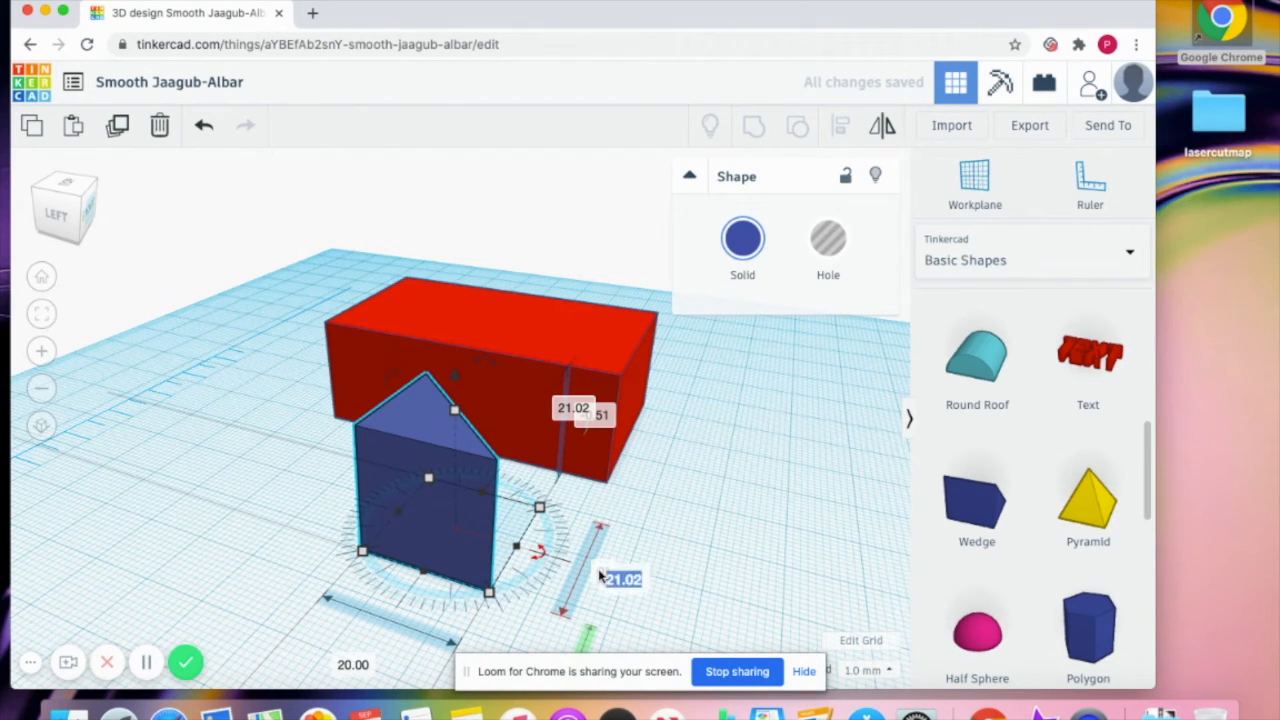
{"action": "left_click", "coordinate": [652, 548]}
{"action": "scroll", "coordinate": [634, 554], "scroll_direction": "up", "scroll_amount": 2}
{"action": "left_click", "coordinate": [67, 208]}
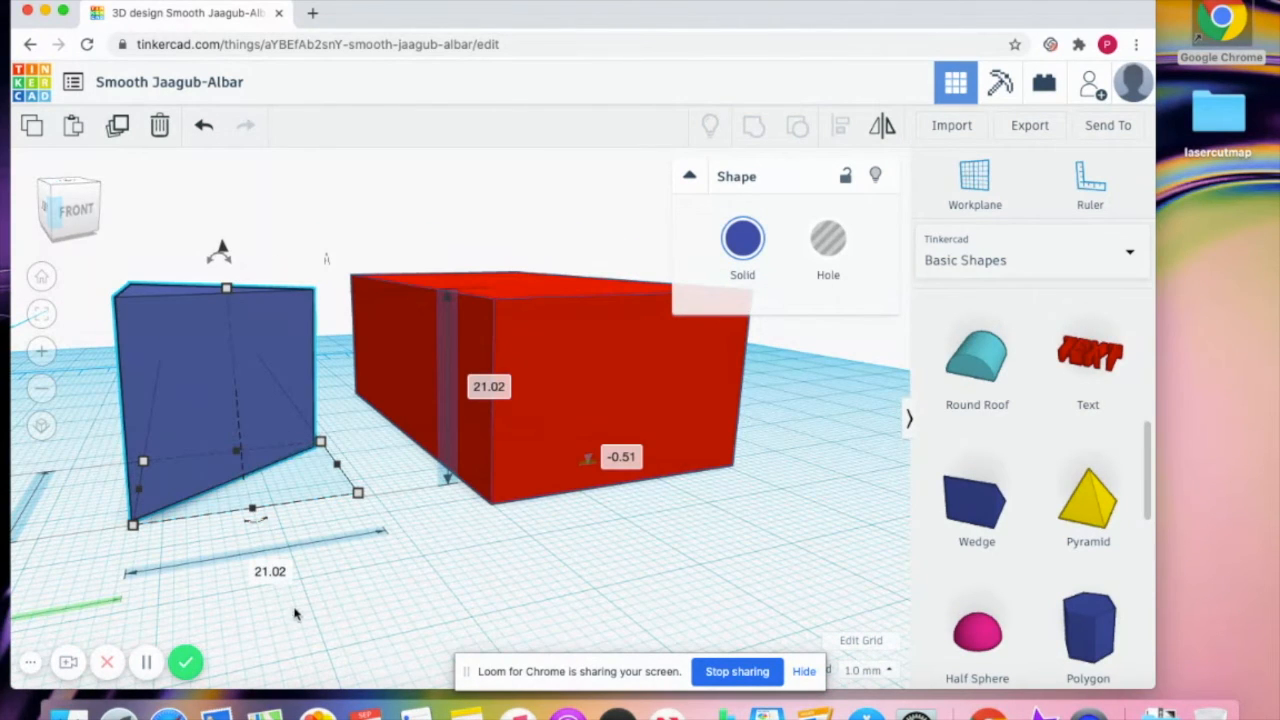
{"action": "left_click", "coordinate": [268, 570]}
{"action": "key", "text": "Return"}
{"action": "mouse_move", "coordinate": [259, 523]}
{"action": "left_mouse_down"}
{"action": "mouse_move", "coordinate": [286, 520]}
{"action": "mouse_move", "coordinate": [280, 535]}
{"action": "left_mouse_up"}
{"action": "left_click", "coordinate": [365, 538]}
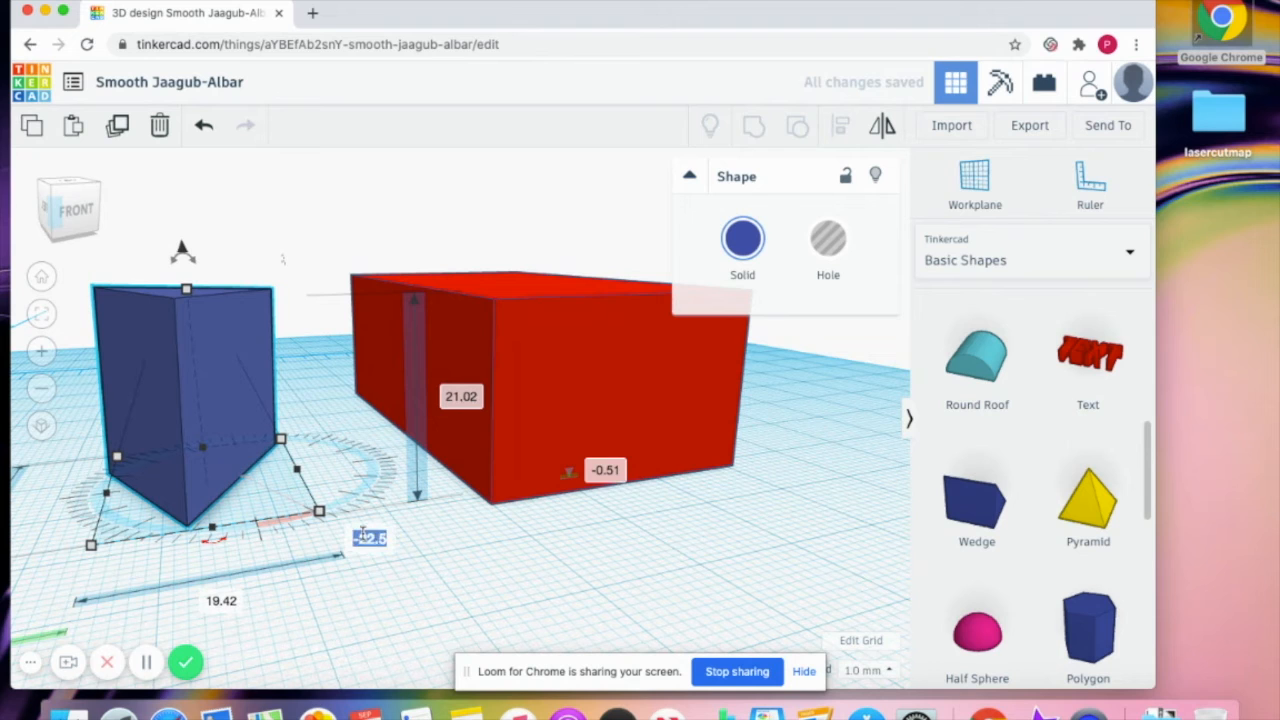
{"action": "key", "text": "BackSpace"}
{"action": "type", "text": "-90"}
{"action": "key", "text": "Return"}
Move the wedge over the box's front left corner, stretch it to 35.51 mm tall and turn it into a hole
{"action": "mouse_move", "coordinate": [82, 208]}
{"action": "left_mouse_down"}
{"action": "mouse_move", "coordinate": [86, 232]}
{"action": "mouse_move", "coordinate": [82, 222]}
{"action": "left_mouse_up"}
{"action": "left_click_drag", "start_coordinate": [169, 537], "coordinate": [501, 480]}
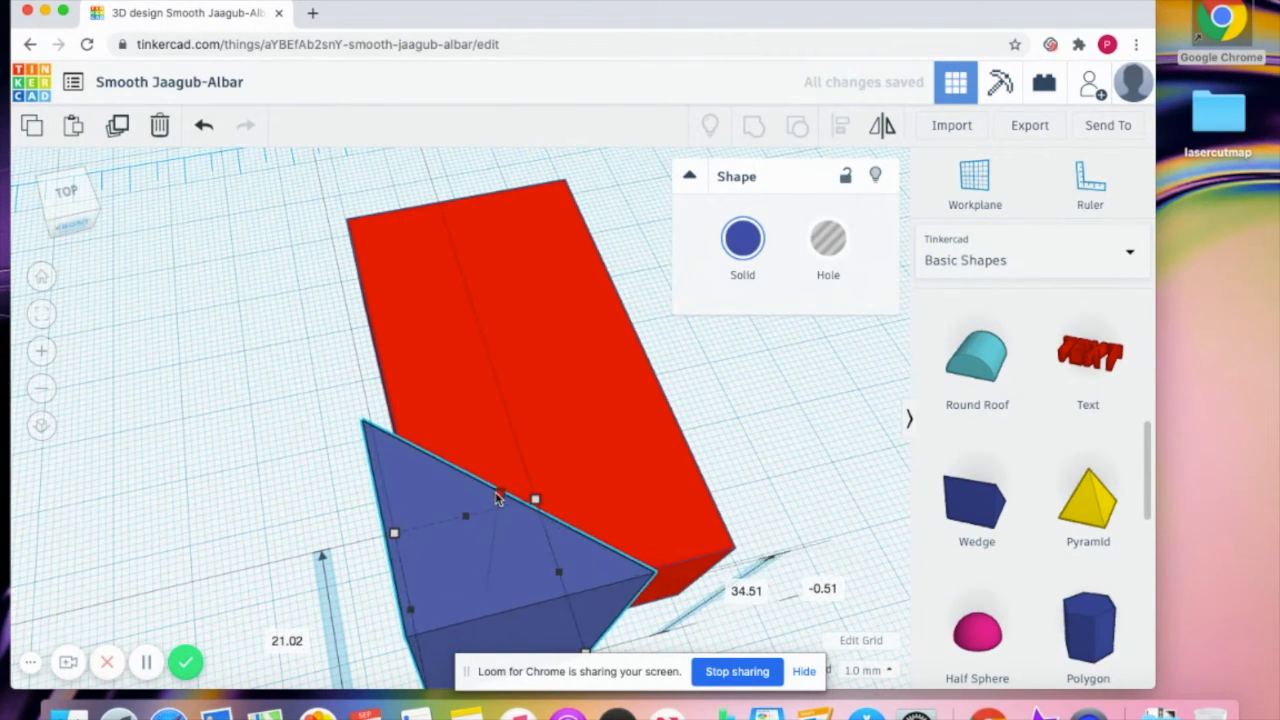
{"action": "left_click", "coordinate": [829, 243]}
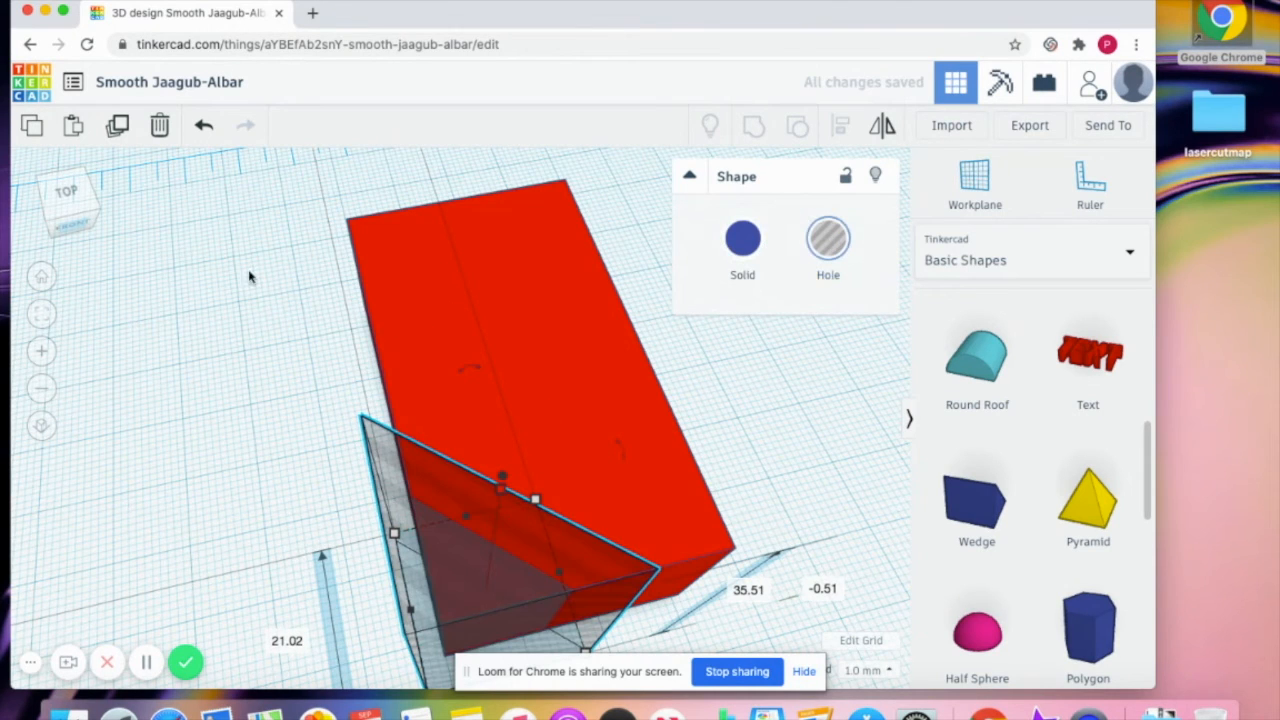
Group the wedge hole with the box, inspect the cut corner from the front and undo the grouping
{"action": "left_click_drag", "start_coordinate": [261, 237], "coordinate": [674, 549]}
{"action": "left_click", "coordinate": [754, 125]}
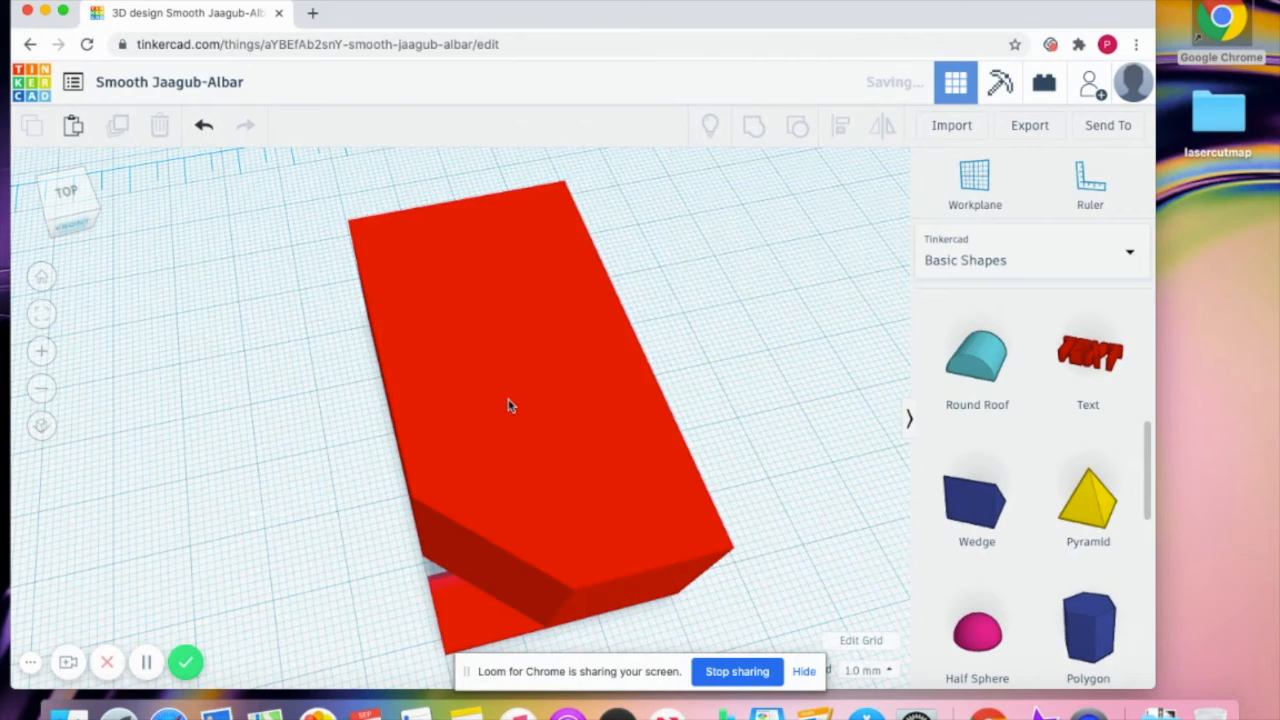
{"action": "left_click", "coordinate": [87, 209]}
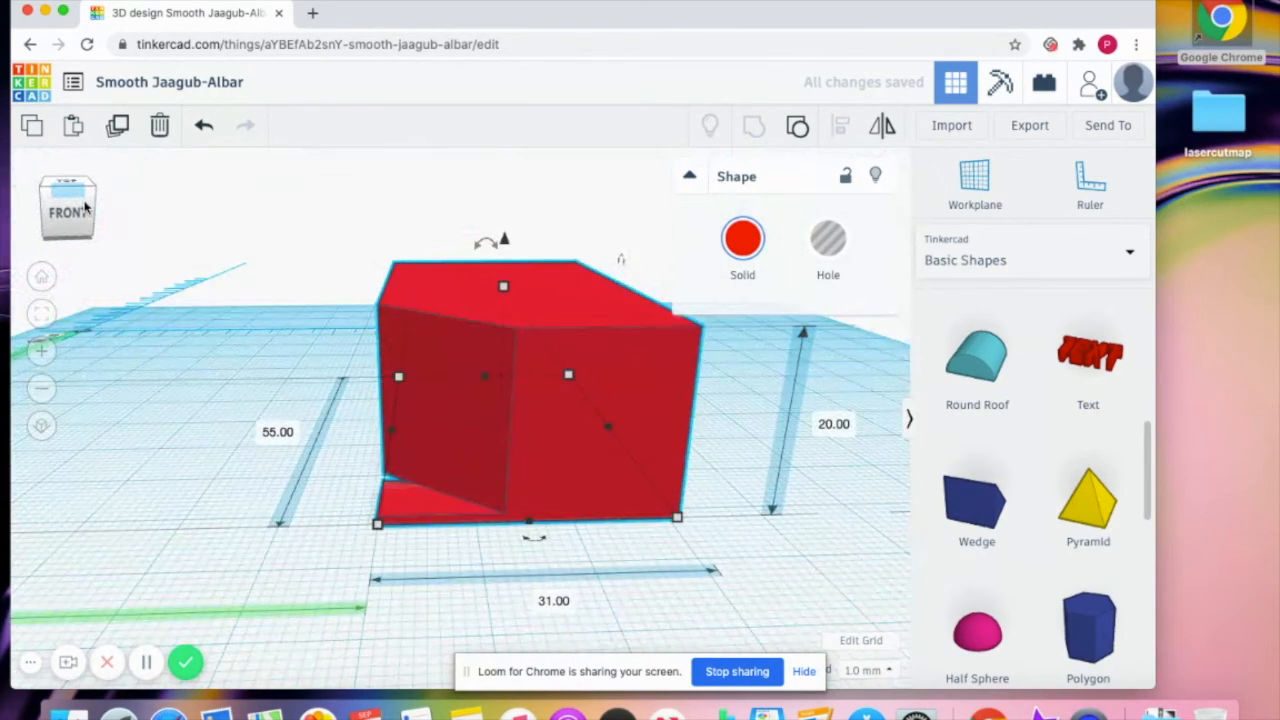
{"action": "key", "text": "super+z"}
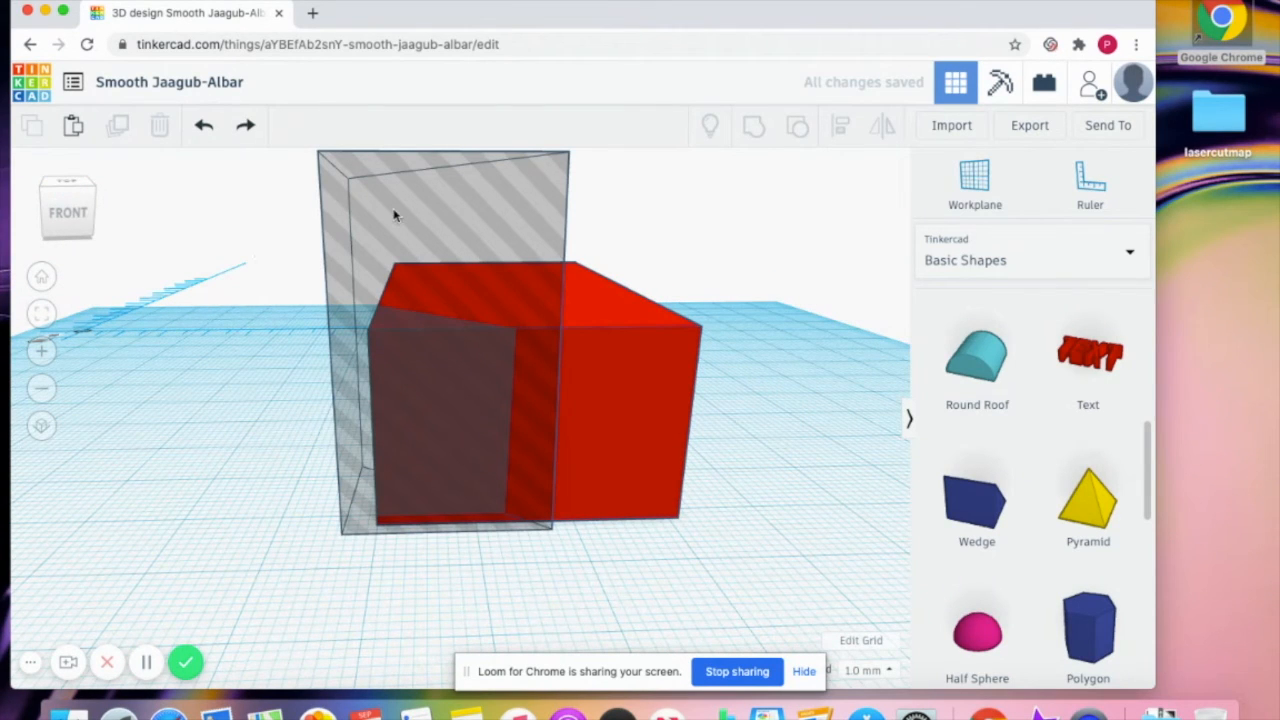
Lower the wedge hole to 5 mm below the workplane and group it with the box to cut the corner
{"action": "left_click", "coordinate": [83, 205]}
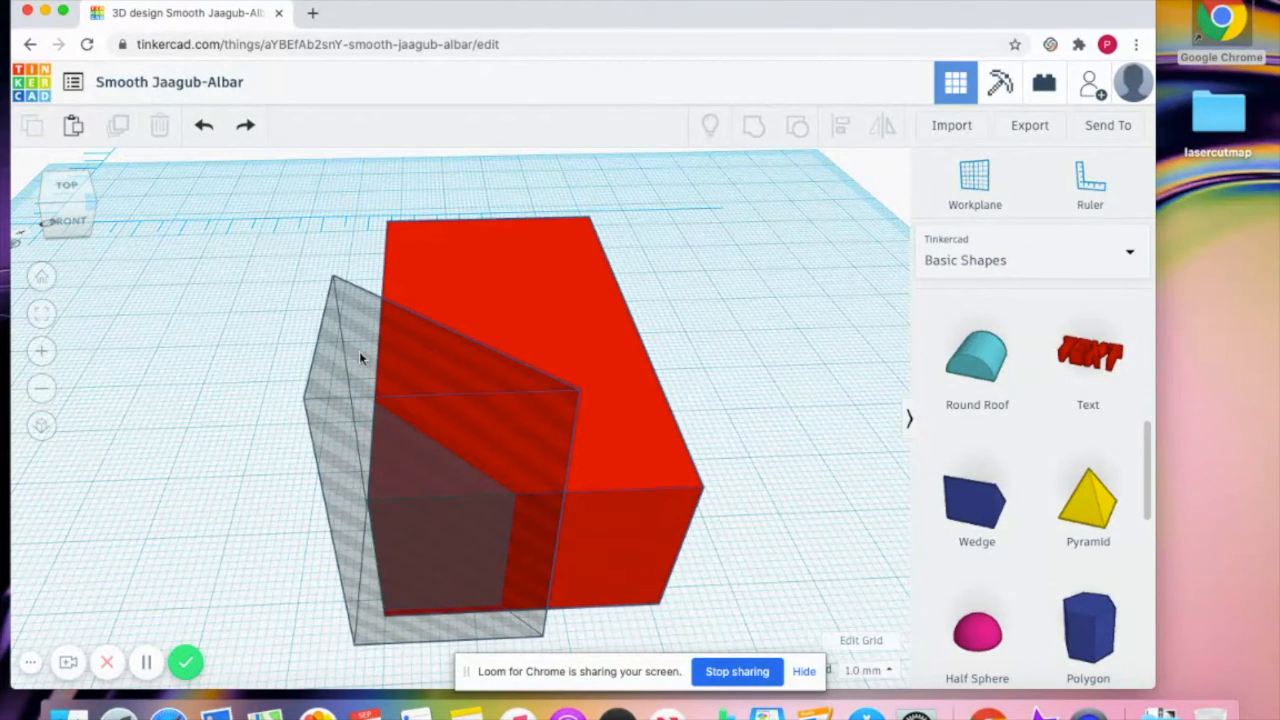
{"action": "left_click", "coordinate": [359, 351]}
{"action": "left_click_drag", "start_coordinate": [440, 272], "coordinate": [438, 316]}
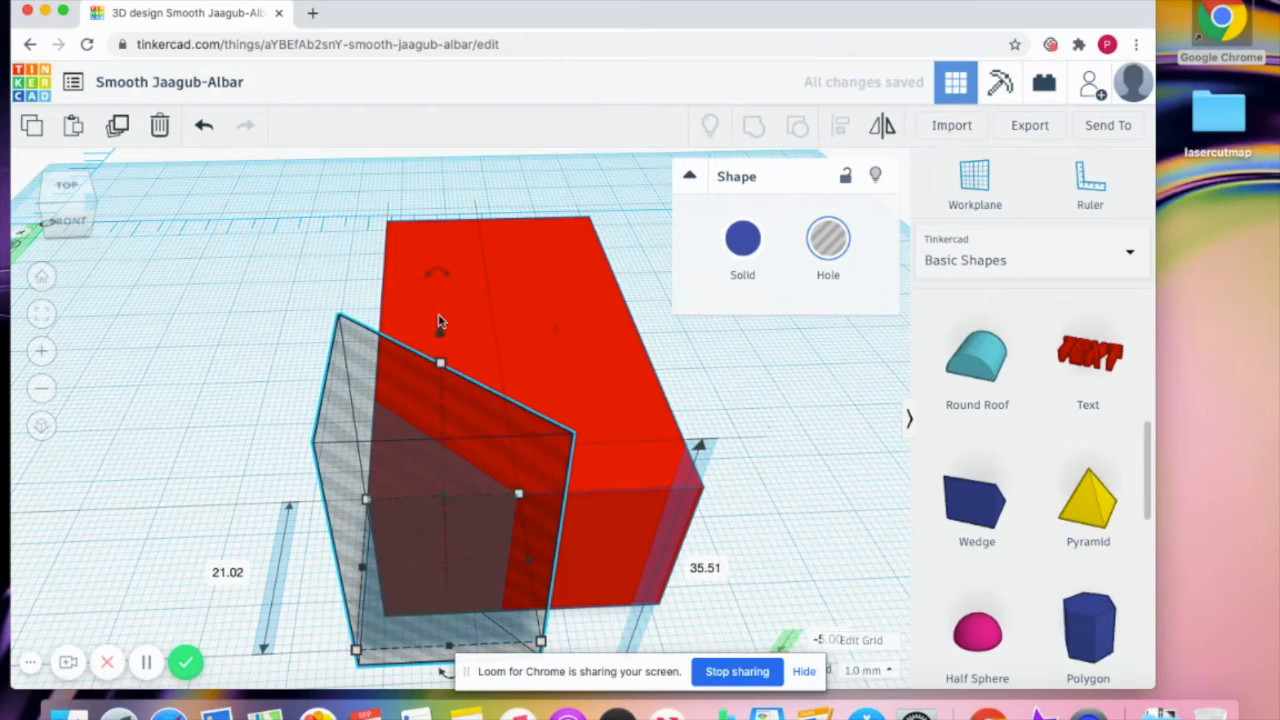
{"action": "left_click", "coordinate": [202, 323]}
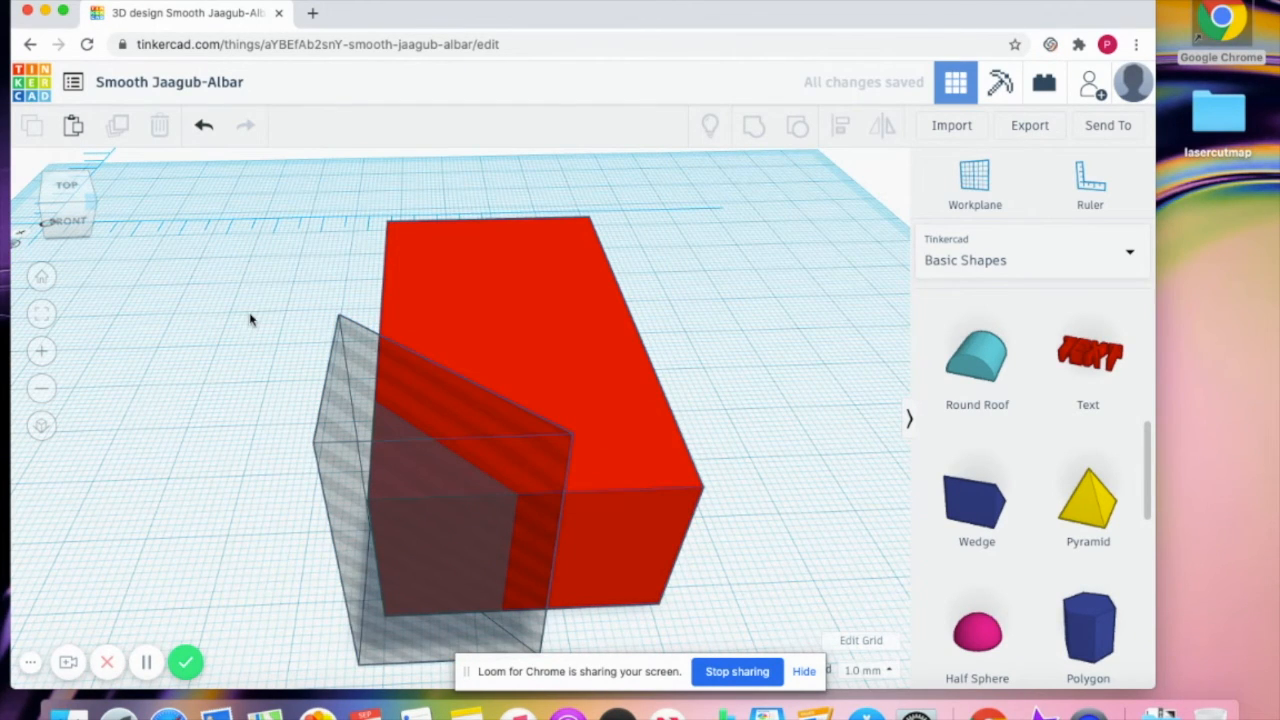
{"action": "left_click_drag", "start_coordinate": [262, 261], "coordinate": [668, 458]}
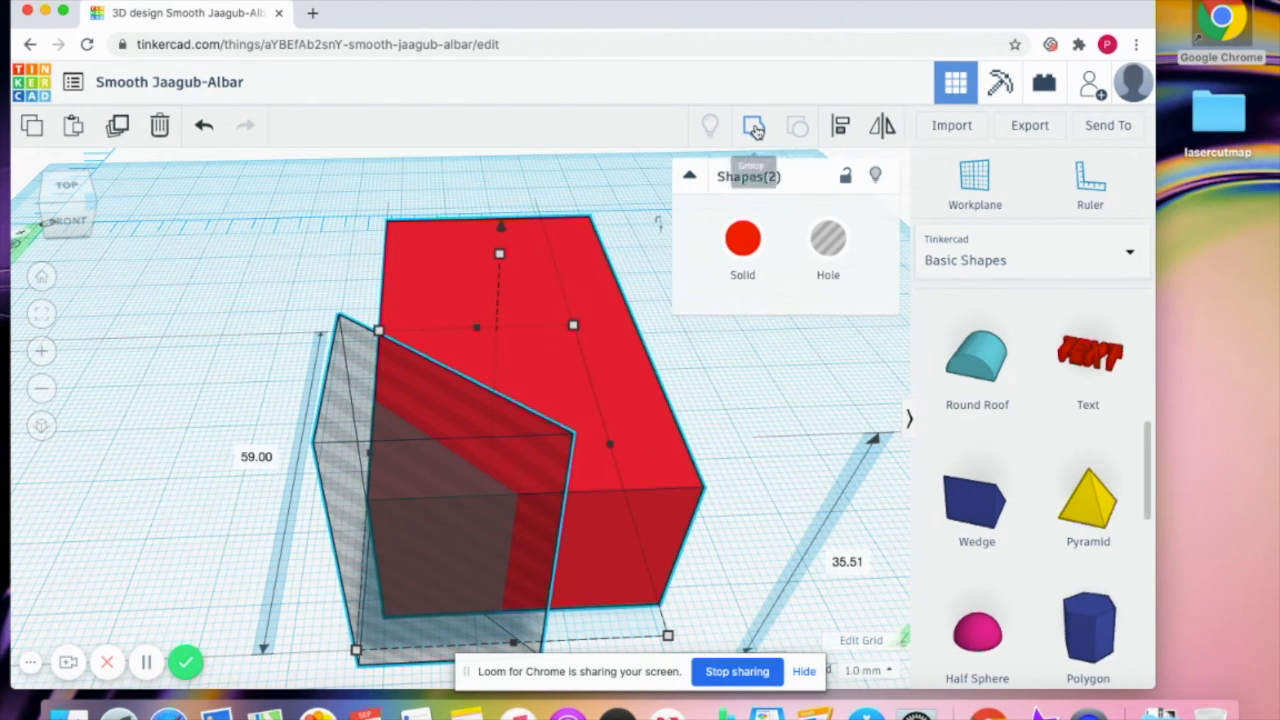
{"action": "left_click", "coordinate": [754, 127]}
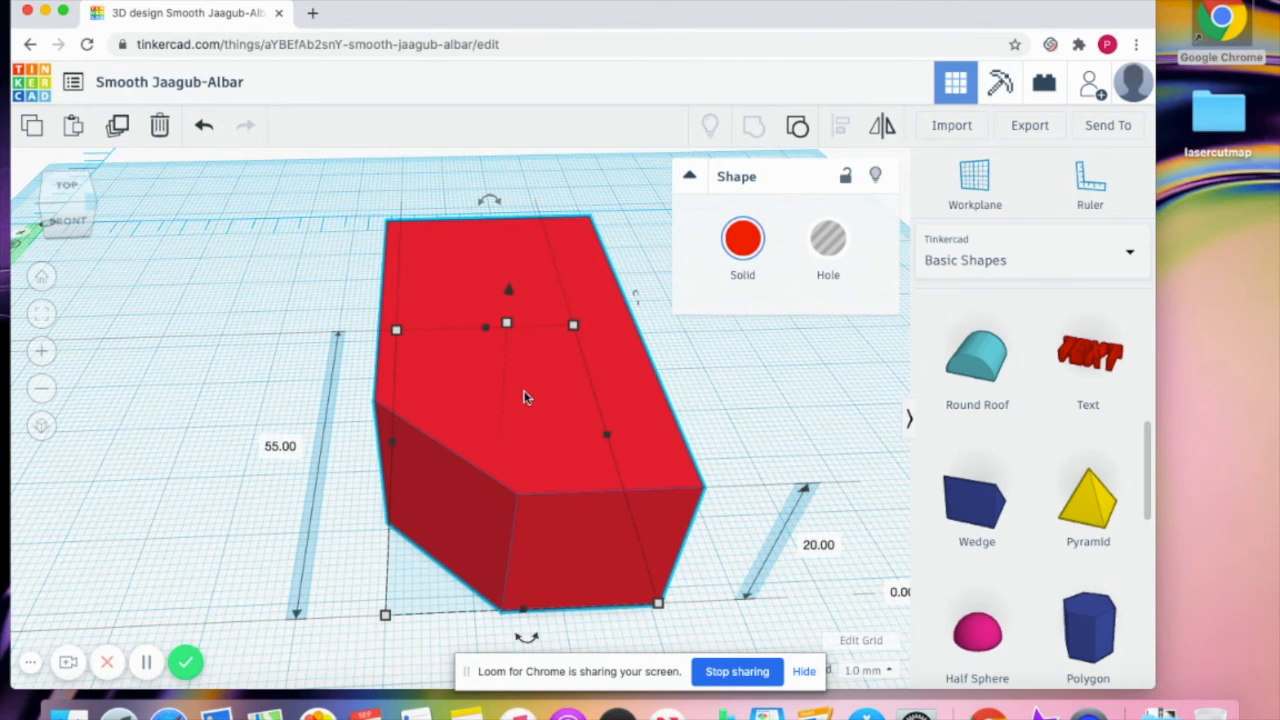
Make a copy of the bevelled block, place it to the left of the original and stretch it to 25 mm tall
{"action": "key", "text": "super+v"}
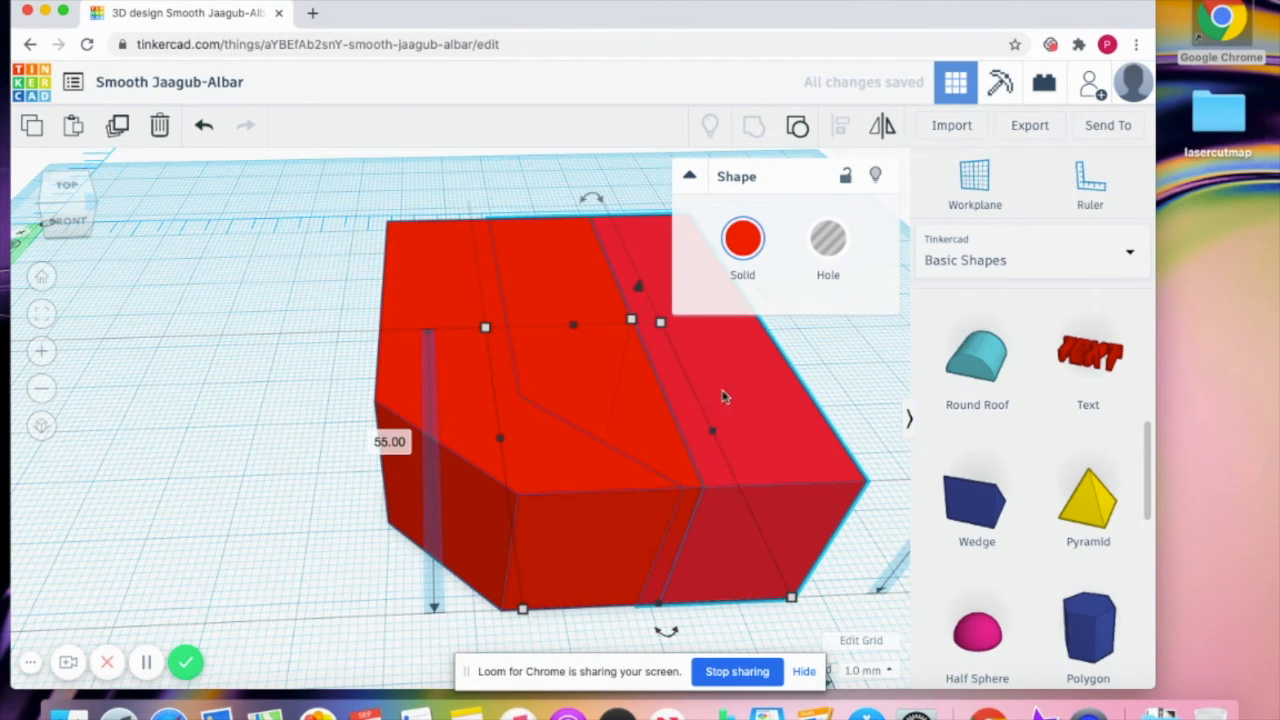
{"action": "left_click_drag", "start_coordinate": [746, 386], "coordinate": [252, 370]}
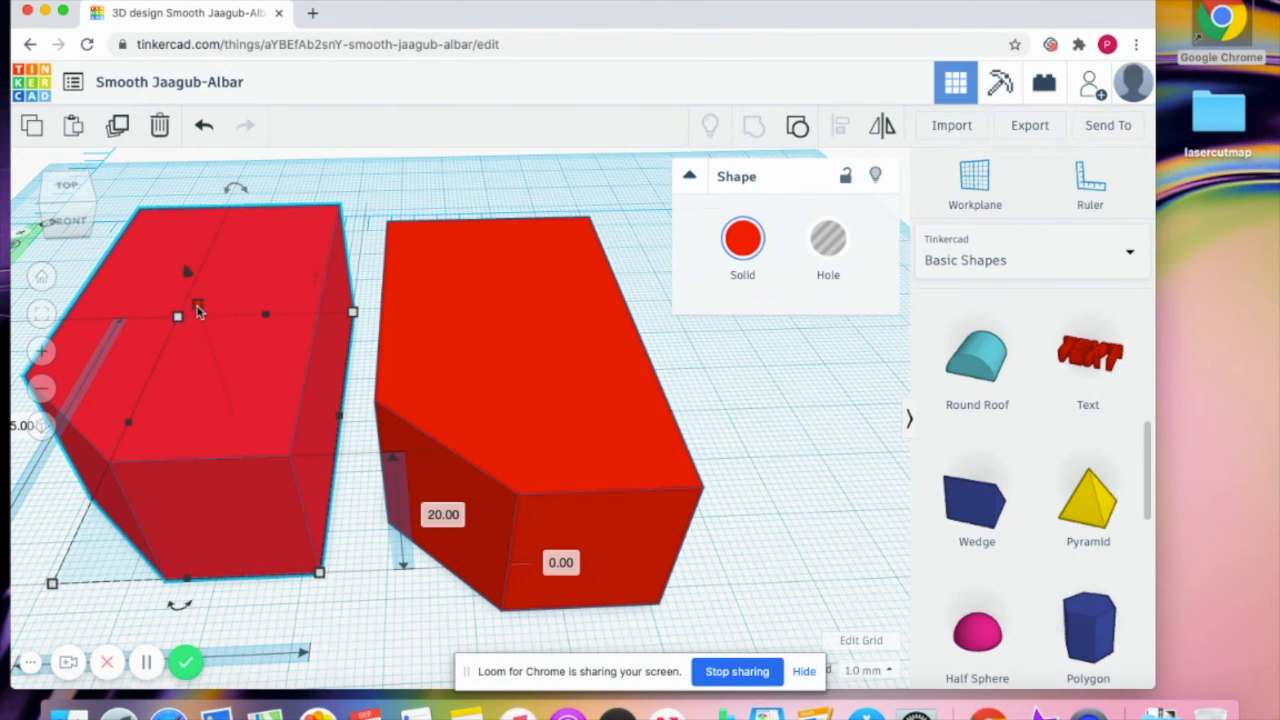
{"action": "left_click_drag", "start_coordinate": [198, 309], "coordinate": [189, 263]}
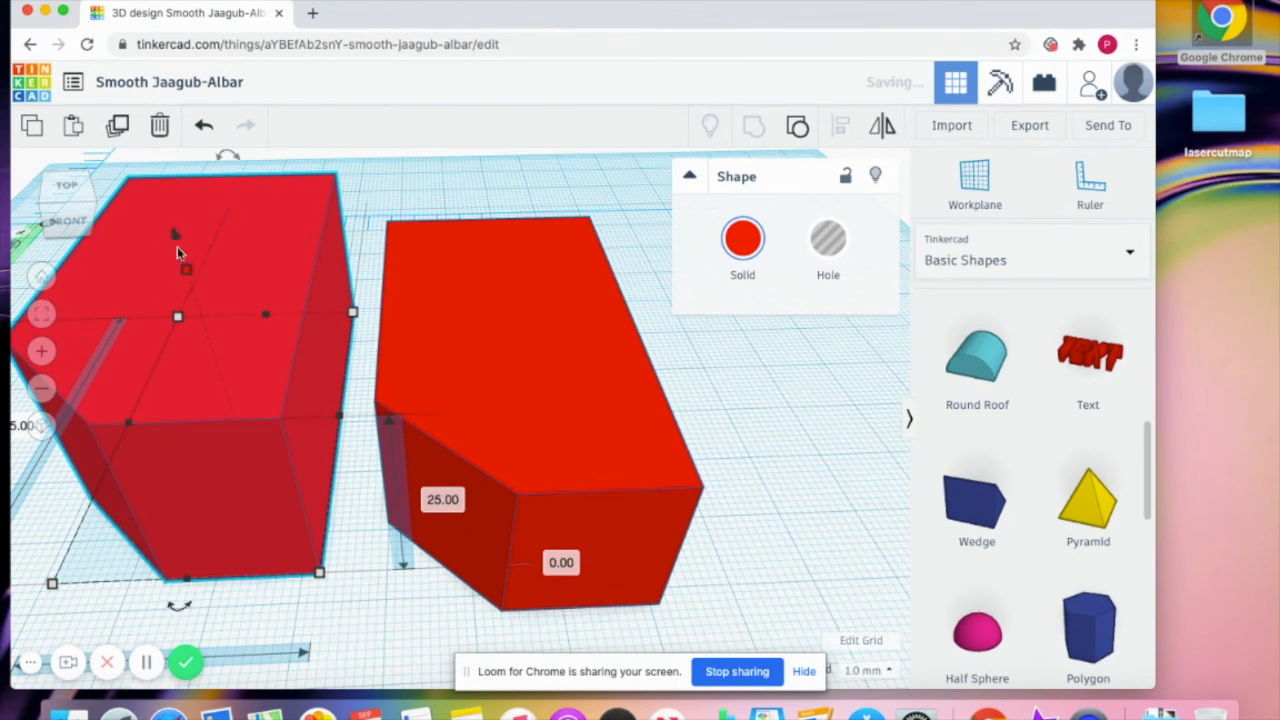
Resize the taller copy to 27 mm wide and 51 mm long
{"action": "mouse_move", "coordinate": [74, 208]}
{"action": "left_mouse_down"}
{"action": "mouse_move", "coordinate": [83, 197]}
{"action": "mouse_move", "coordinate": [92, 210]}
{"action": "mouse_move", "coordinate": [72, 218]}
{"action": "left_mouse_up"}
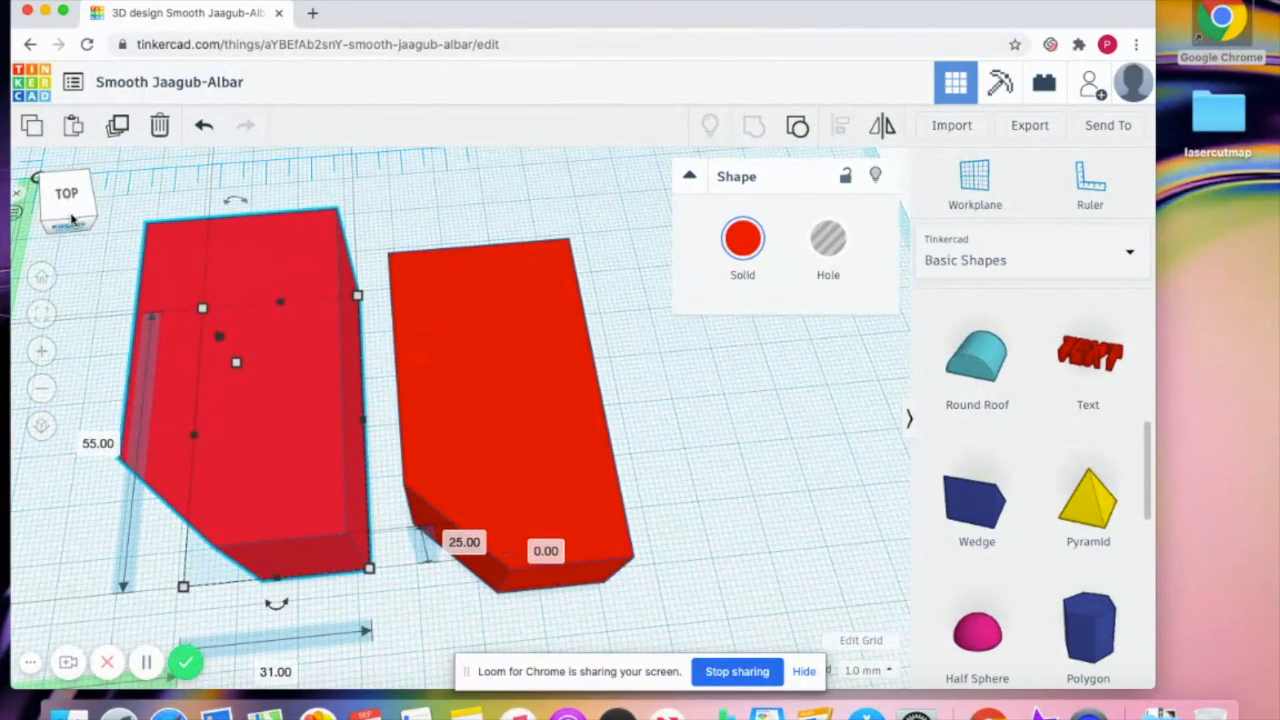
{"action": "left_click", "coordinate": [274, 672]}
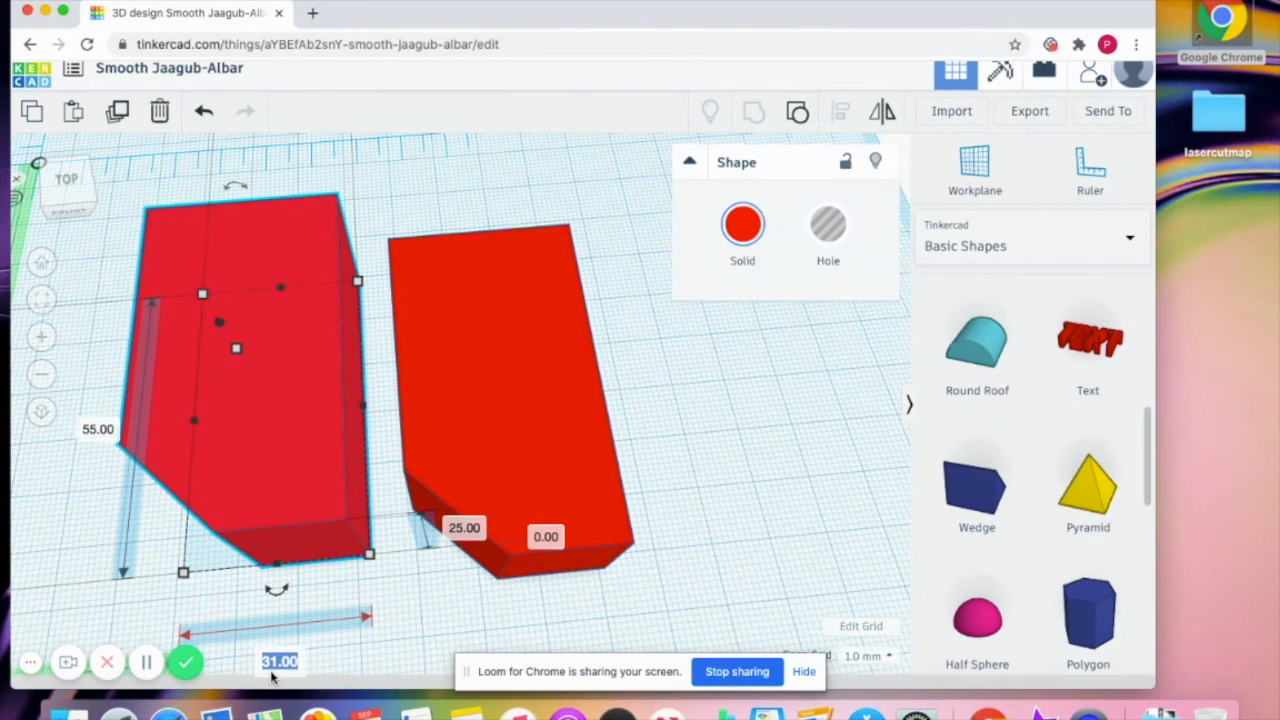
{"action": "type", "text": "27"}
{"action": "key", "text": "Return"}
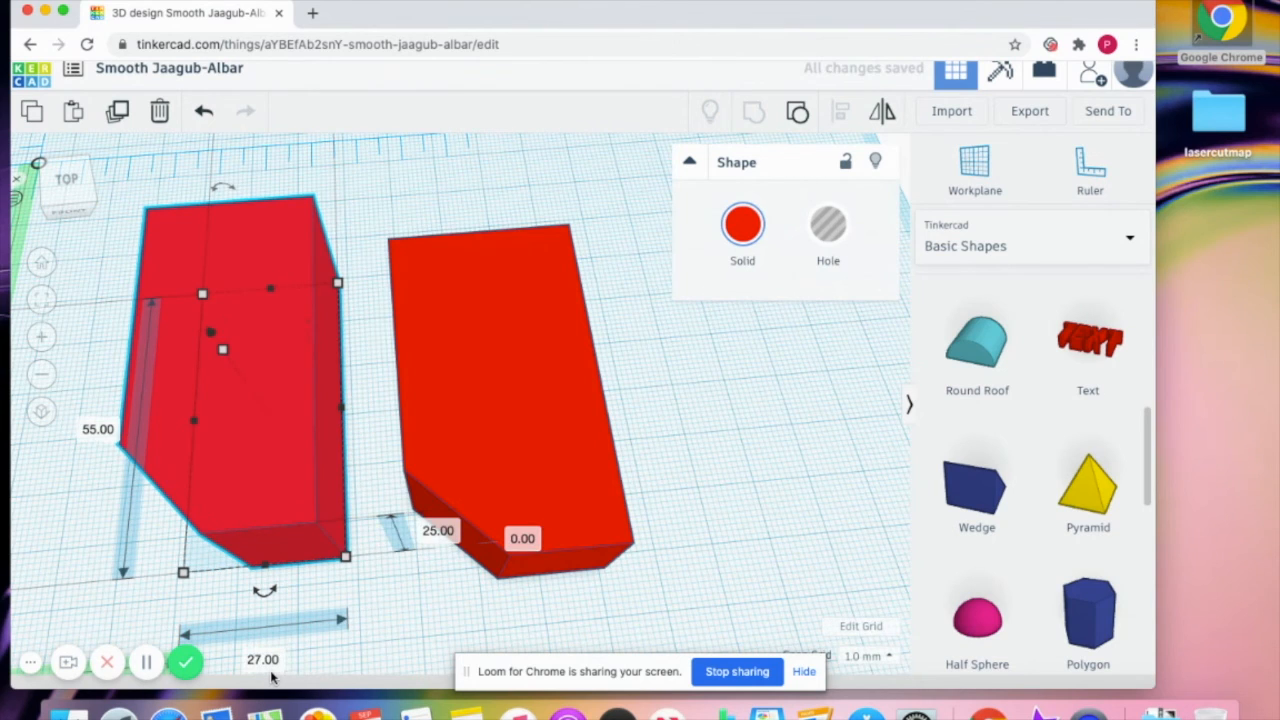
{"action": "left_click", "coordinate": [97, 429]}
{"action": "type", "text": "51"}
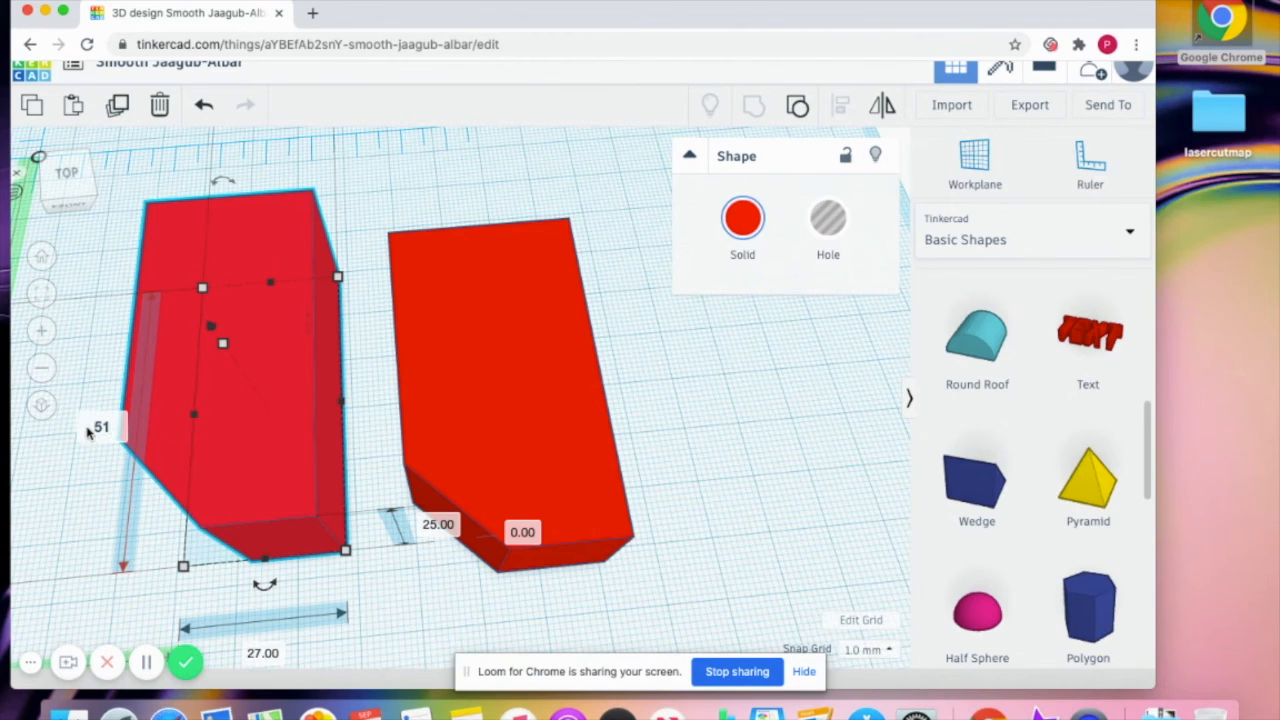
{"action": "key", "text": "Return"}
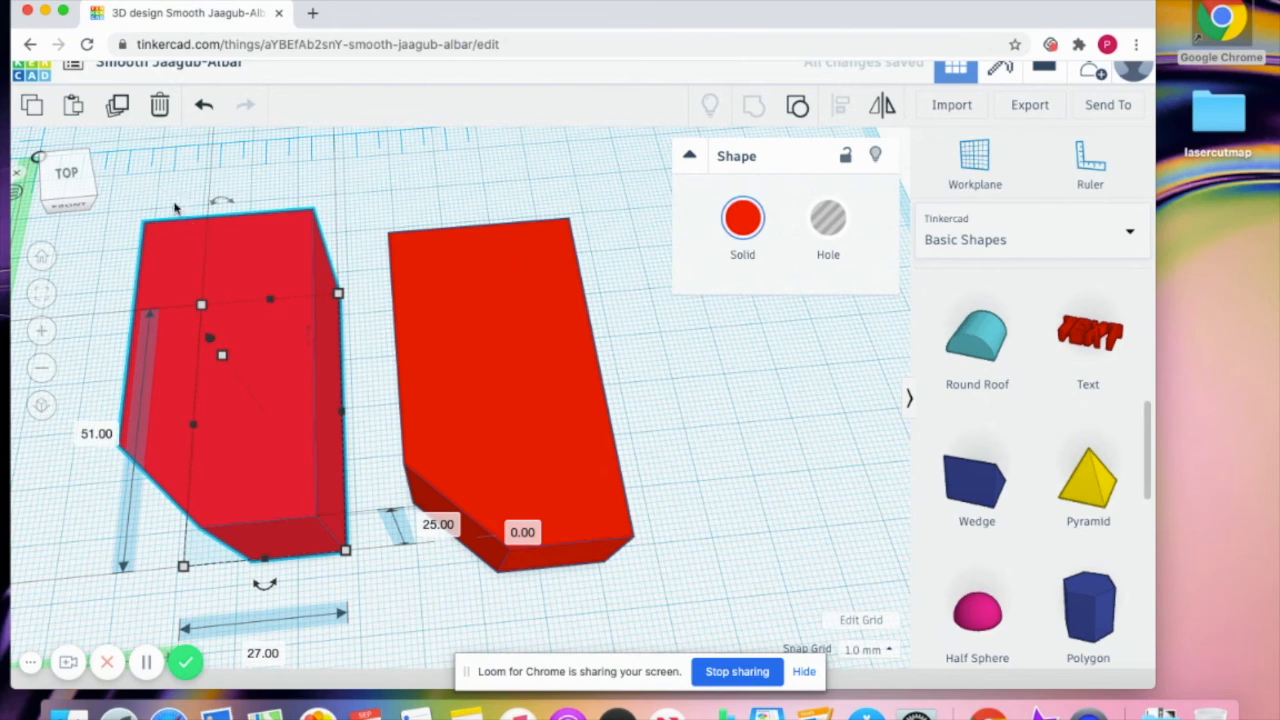
{"action": "left_click", "coordinate": [371, 186]}
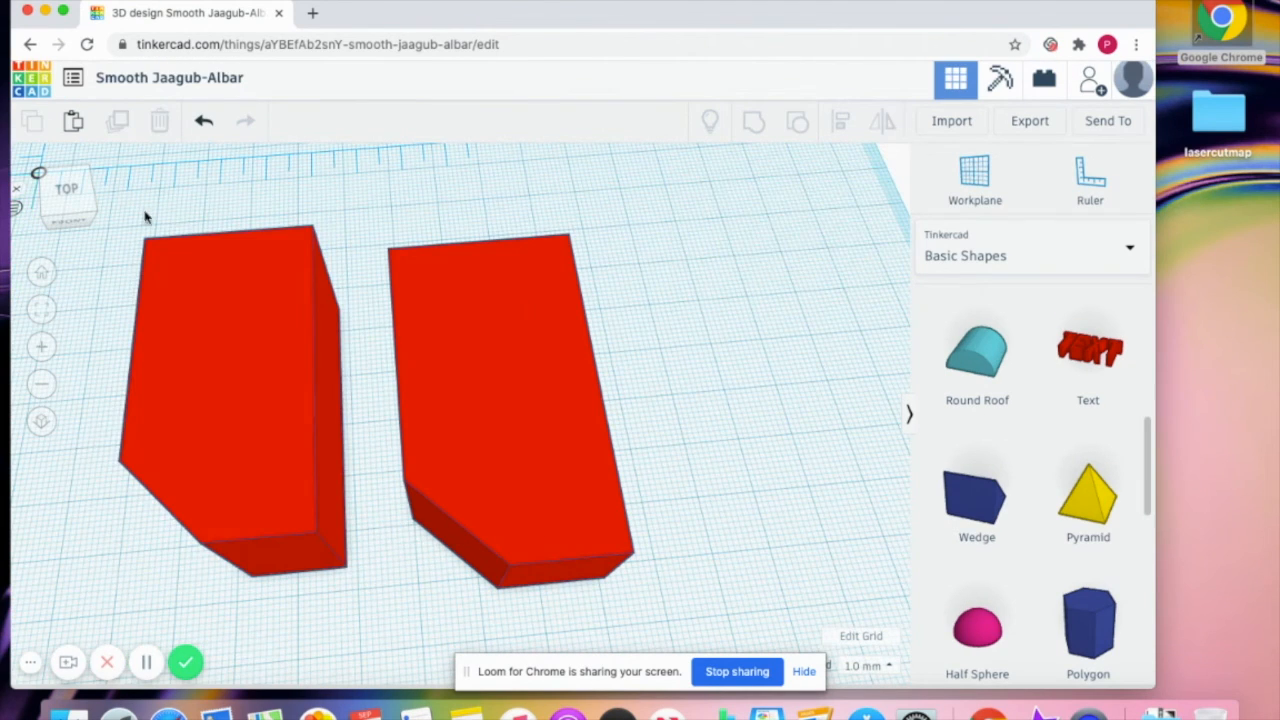
Centre-align the two bevelled blocks in width and length, and turn the smaller, taller one into a hole
{"action": "left_click_drag", "start_coordinate": [133, 213], "coordinate": [686, 606]}
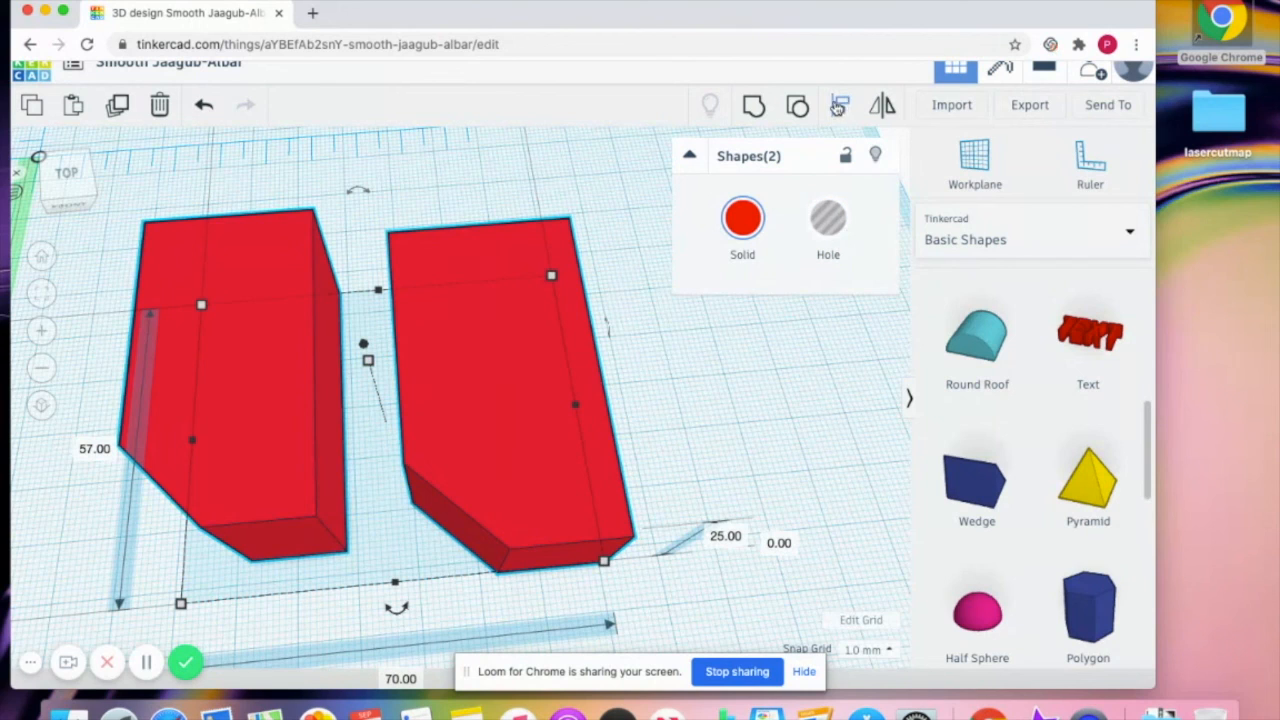
{"action": "left_click", "coordinate": [838, 107]}
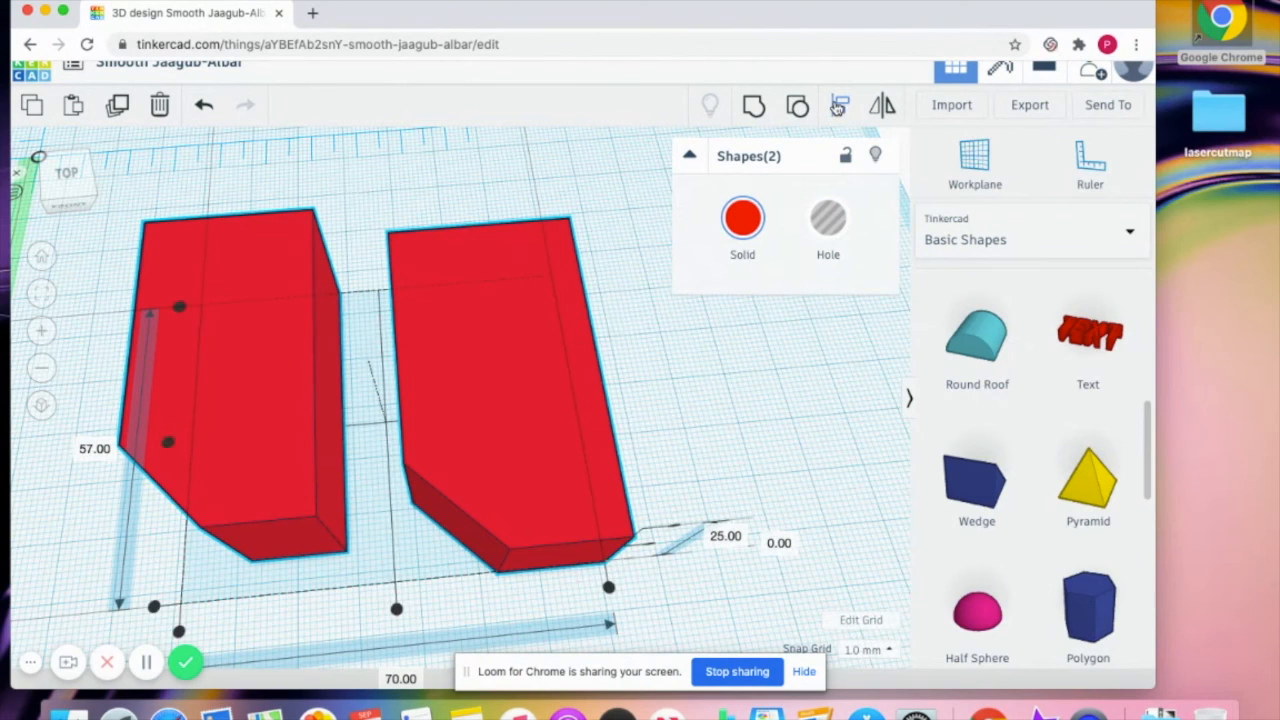
{"action": "left_click", "coordinate": [398, 608]}
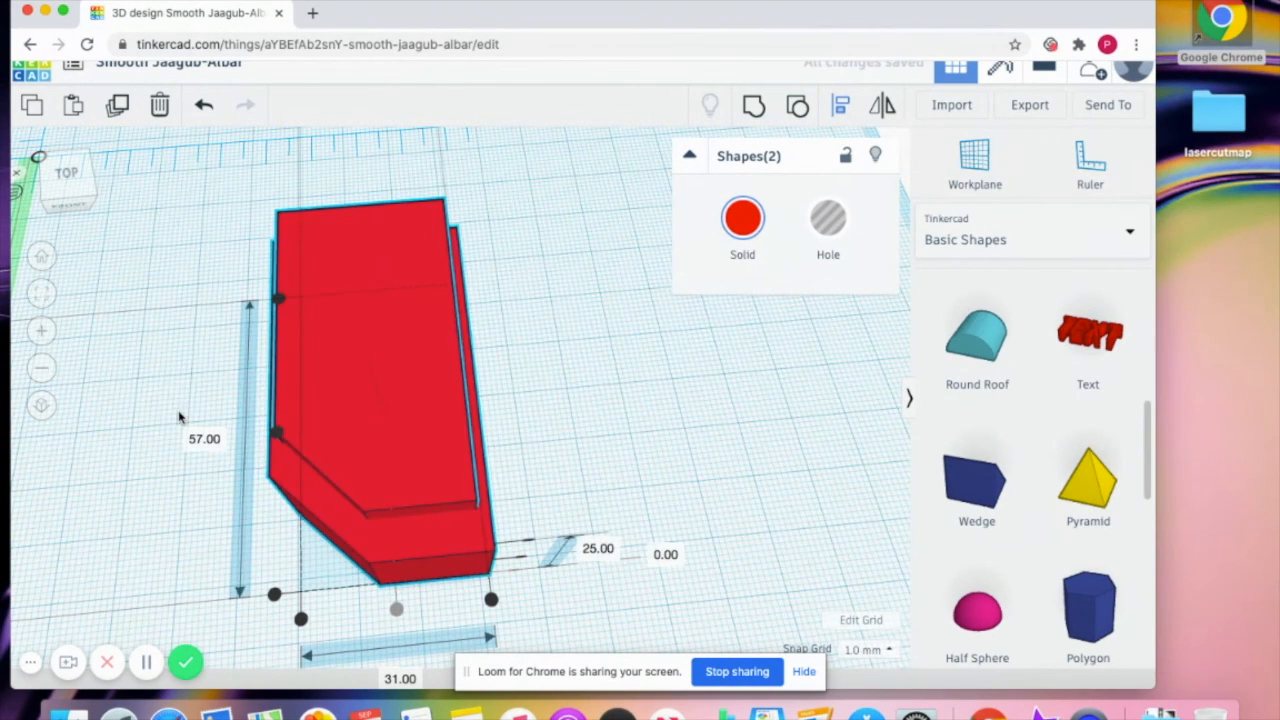
{"action": "left_click", "coordinate": [278, 435]}
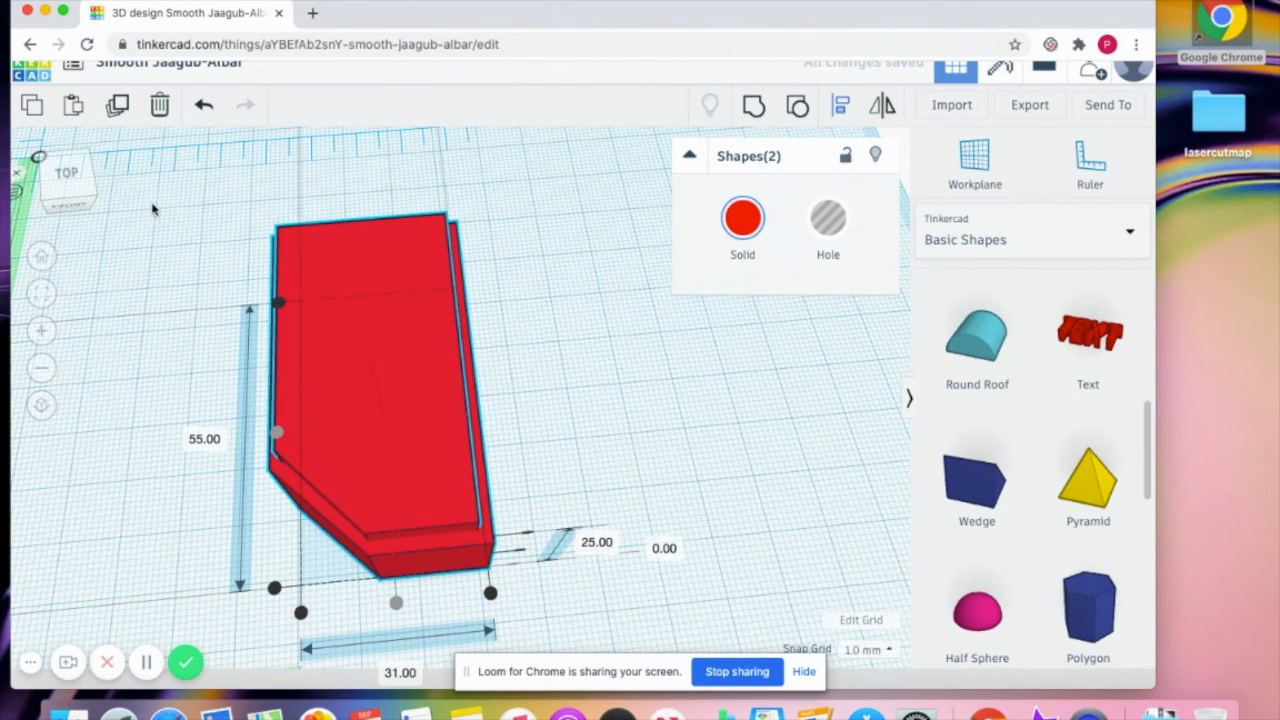
{"action": "left_click", "coordinate": [582, 356]}
{"action": "left_click", "coordinate": [385, 360]}
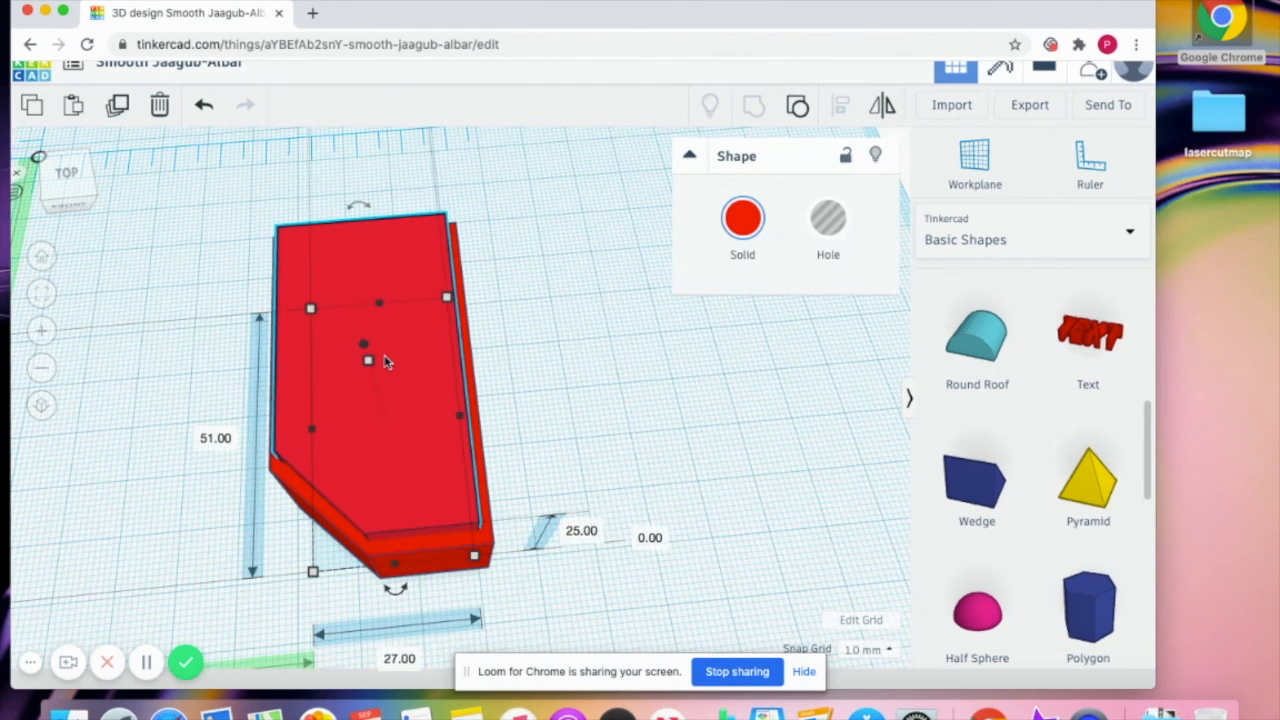
{"action": "left_click", "coordinate": [840, 222]}
Group the inner hole with the outer block as a through-cut and undo the grouping
{"action": "left_click_drag", "start_coordinate": [551, 196], "coordinate": [178, 630]}
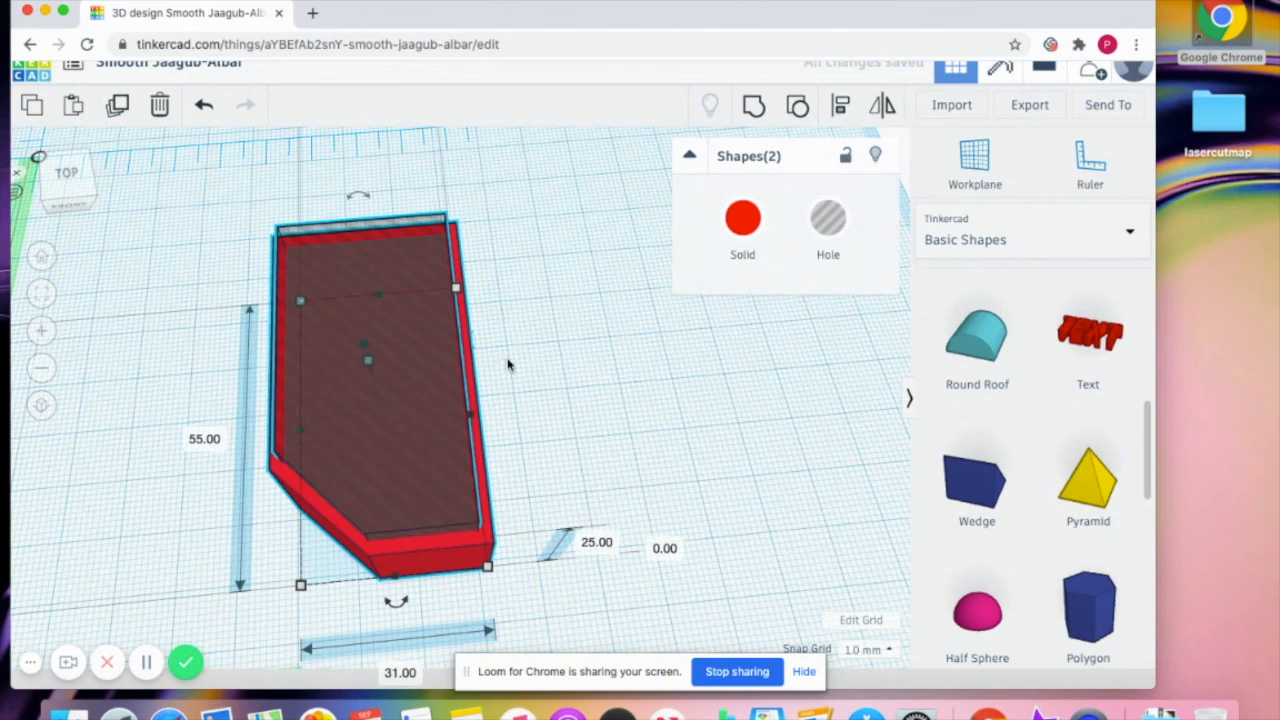
{"action": "left_click", "coordinate": [755, 110]}
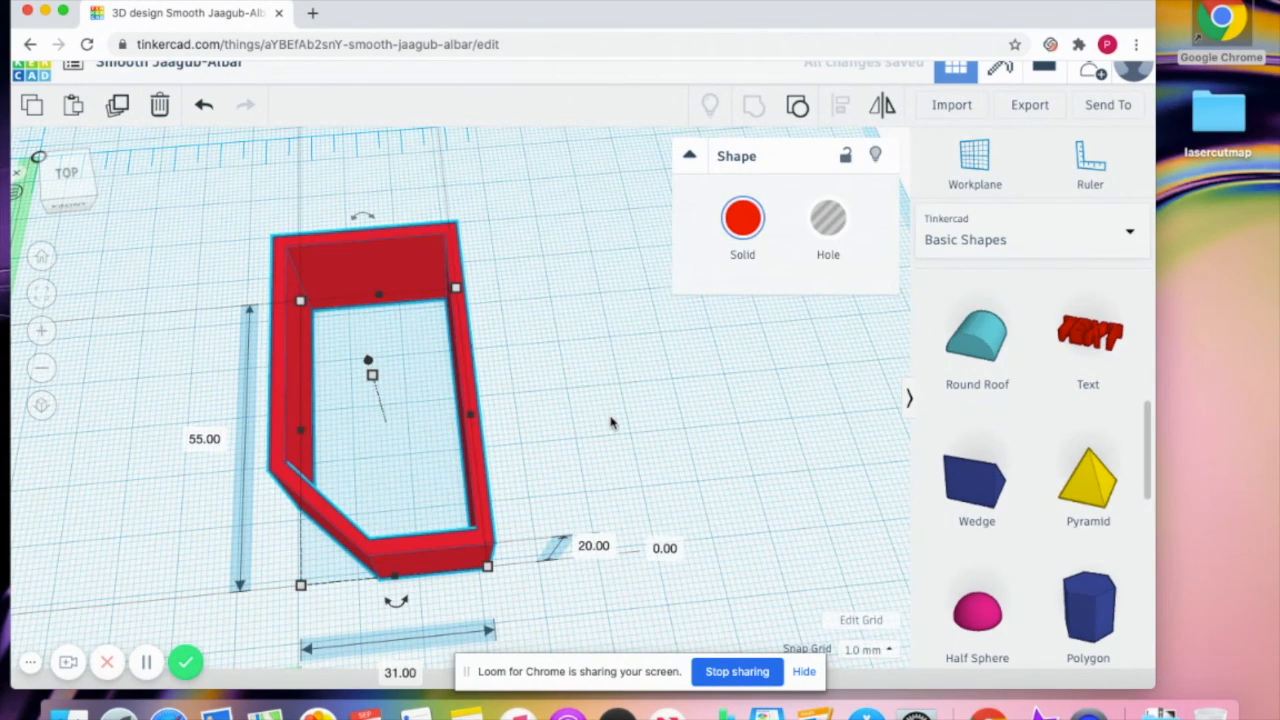
{"action": "key", "text": "ctrl+z"}
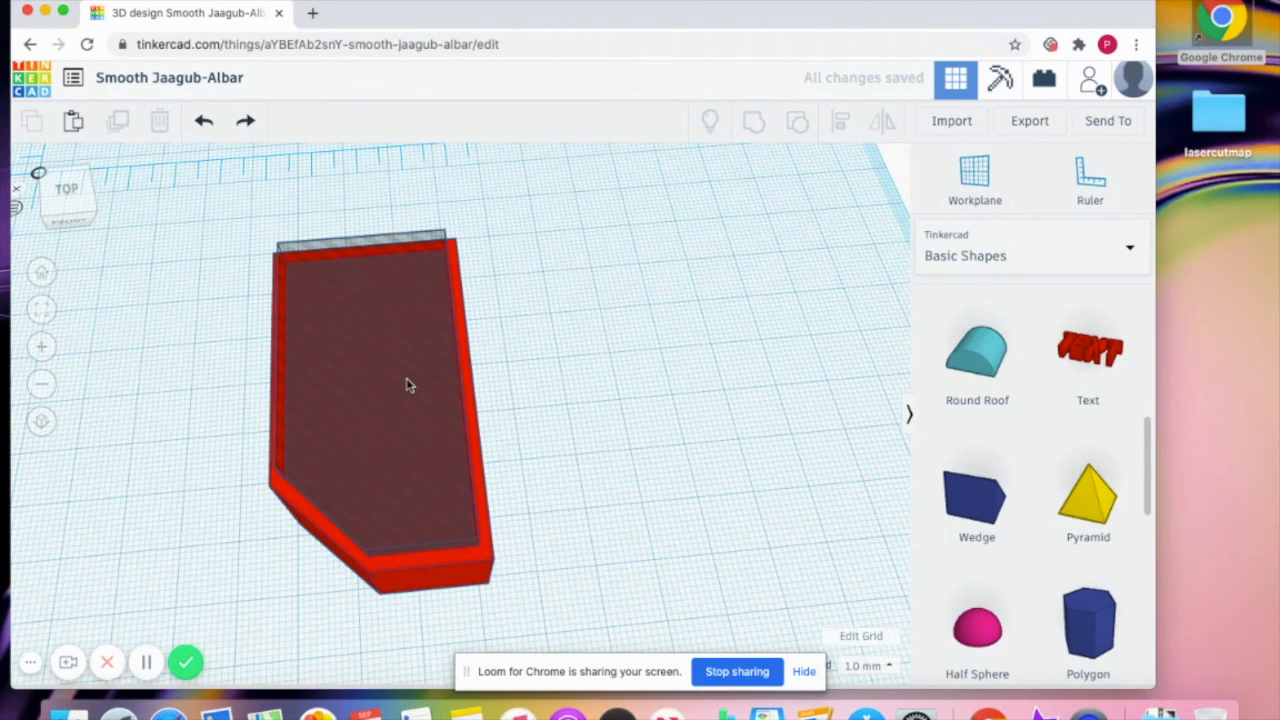
Raise the inner hole to 2 mm above the workplane and group it with the outer block to form a hollow container with a floor
{"action": "left_click", "coordinate": [407, 385]}
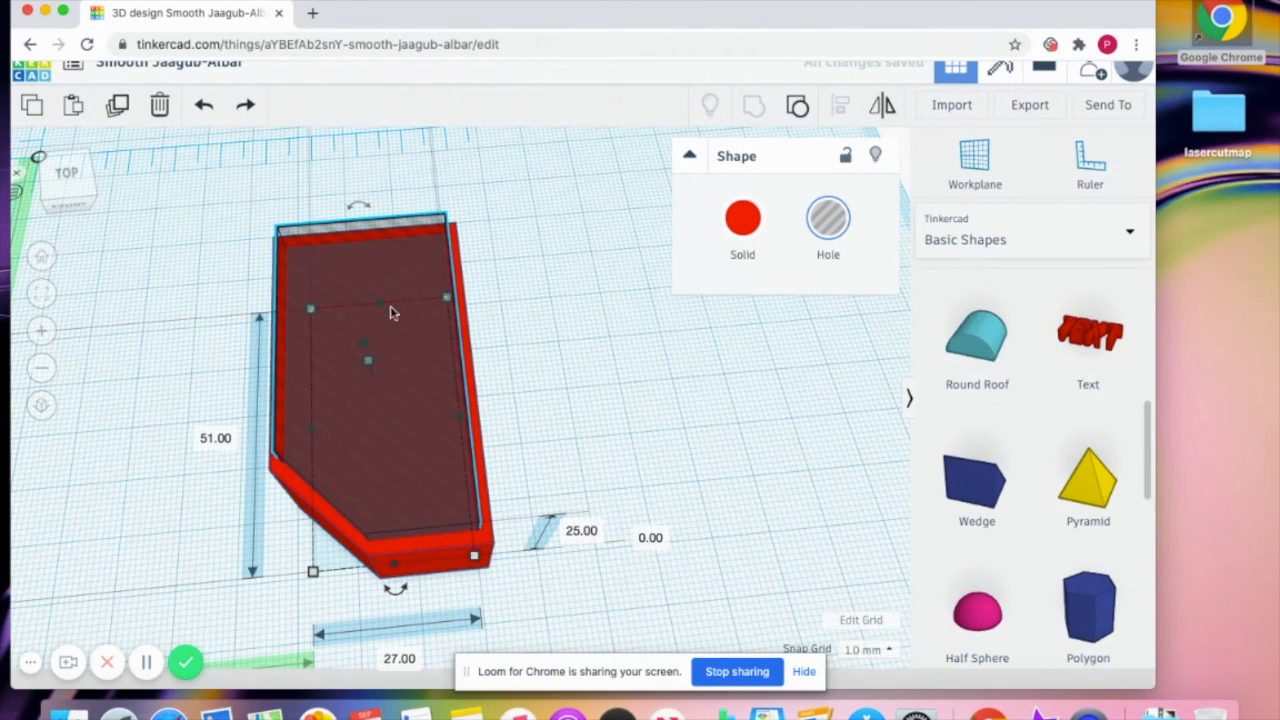
{"action": "left_click", "coordinate": [66, 162]}
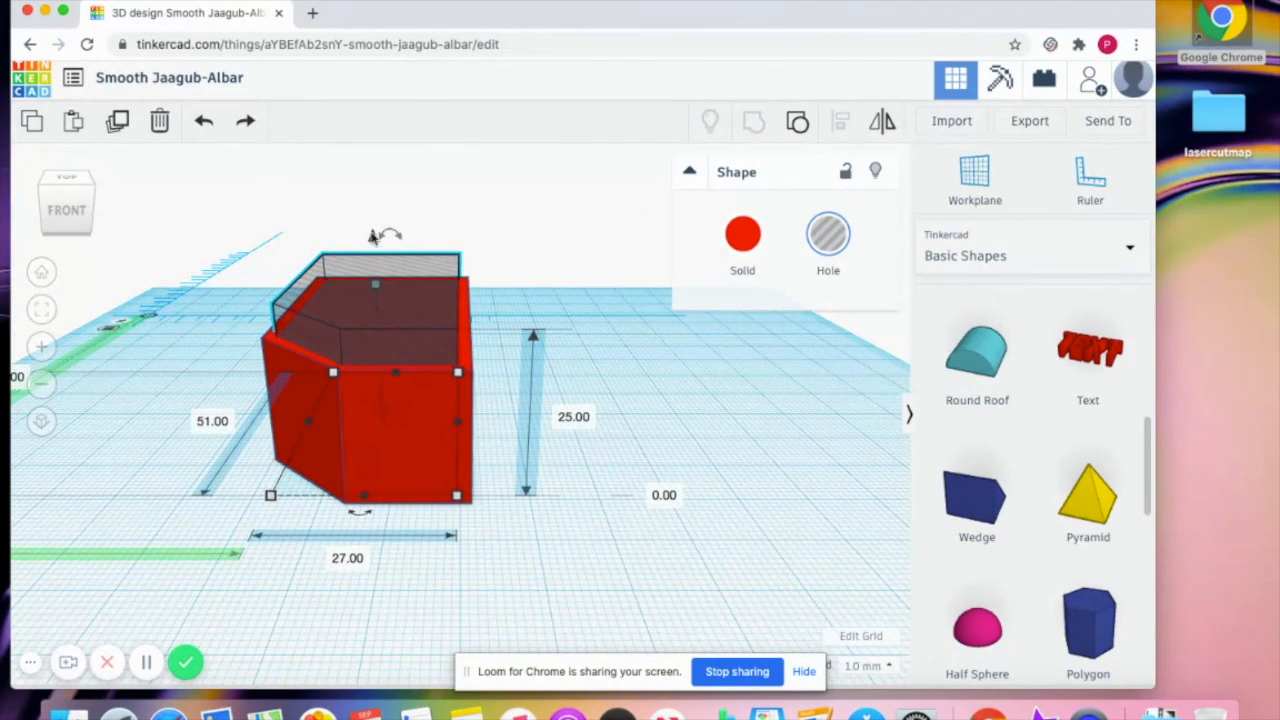
{"action": "left_click_drag", "start_coordinate": [370, 242], "coordinate": [371, 229]}
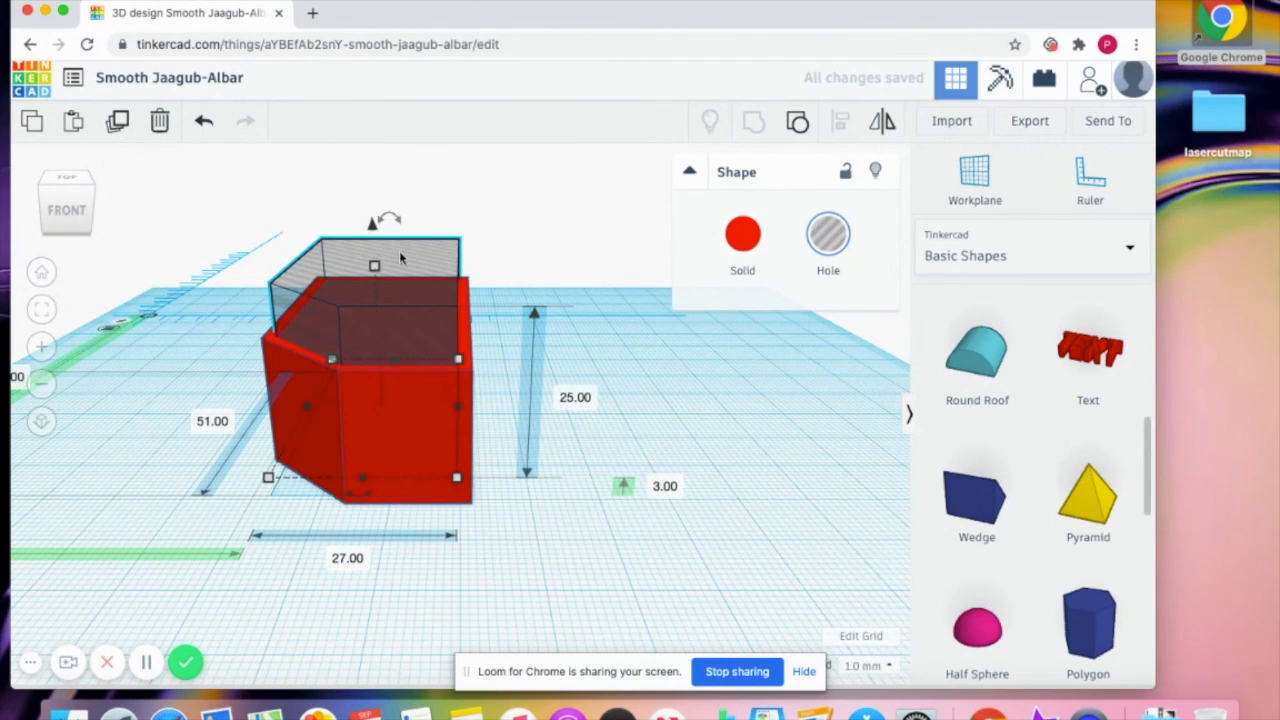
{"action": "left_click_drag", "start_coordinate": [371, 229], "coordinate": [371, 232]}
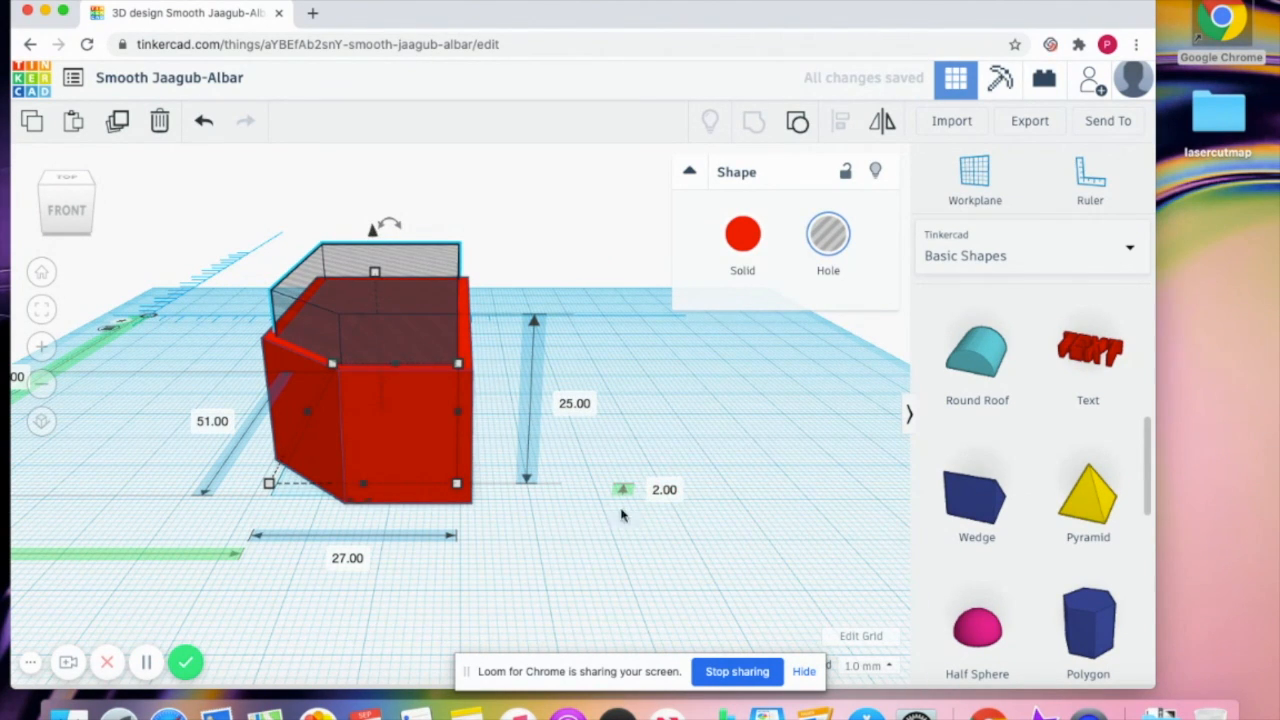
{"action": "left_click_drag", "start_coordinate": [505, 297], "coordinate": [160, 555]}
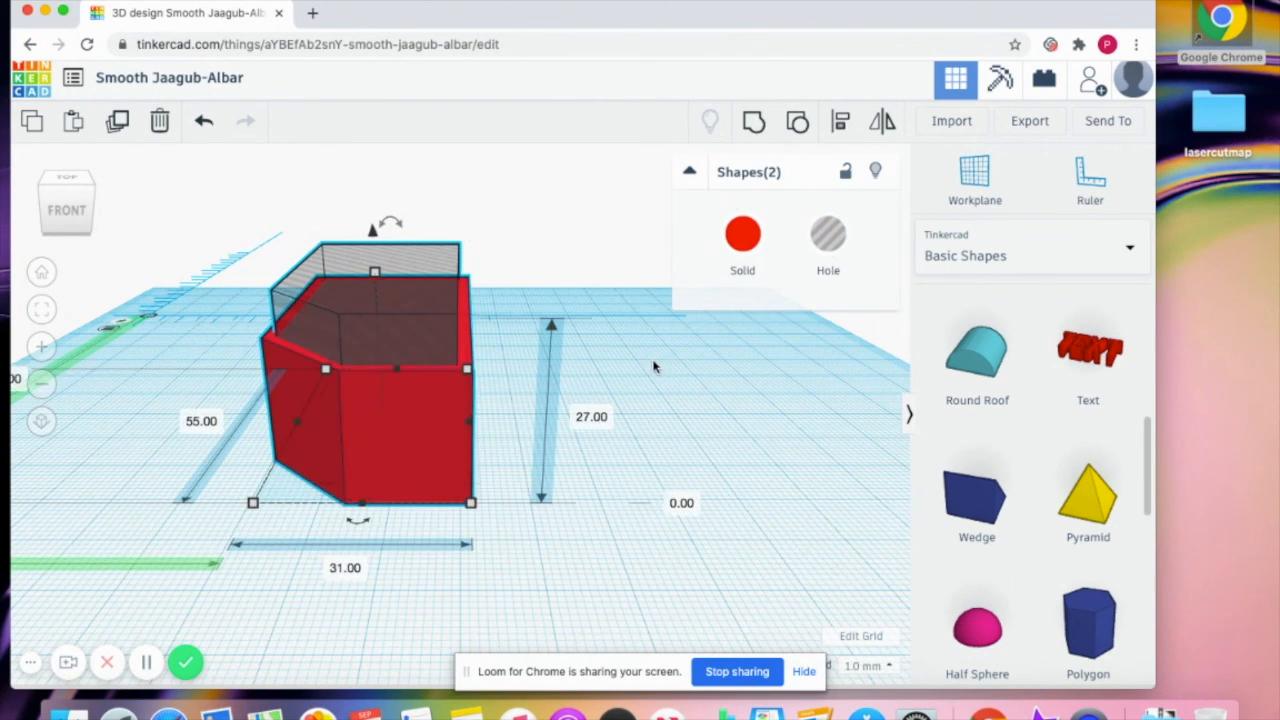
{"action": "left_click", "coordinate": [753, 122]}
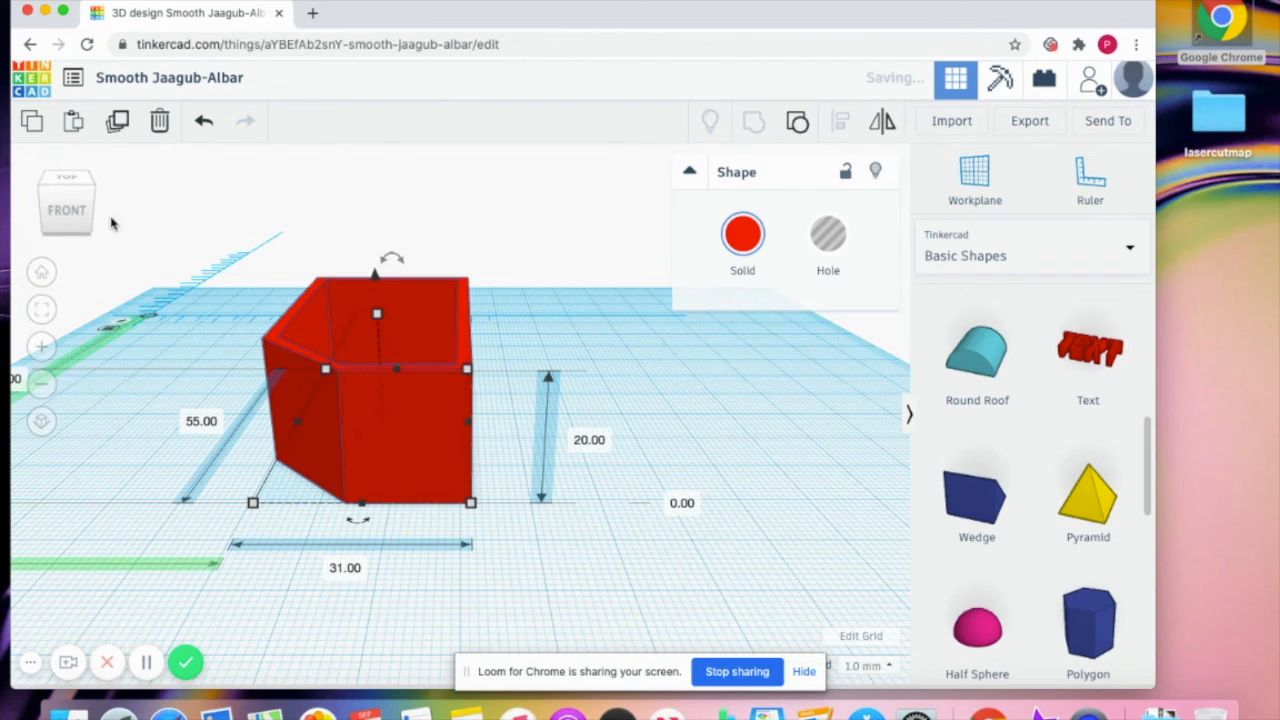
{"action": "left_click_drag", "start_coordinate": [80, 206], "coordinate": [79, 215]}
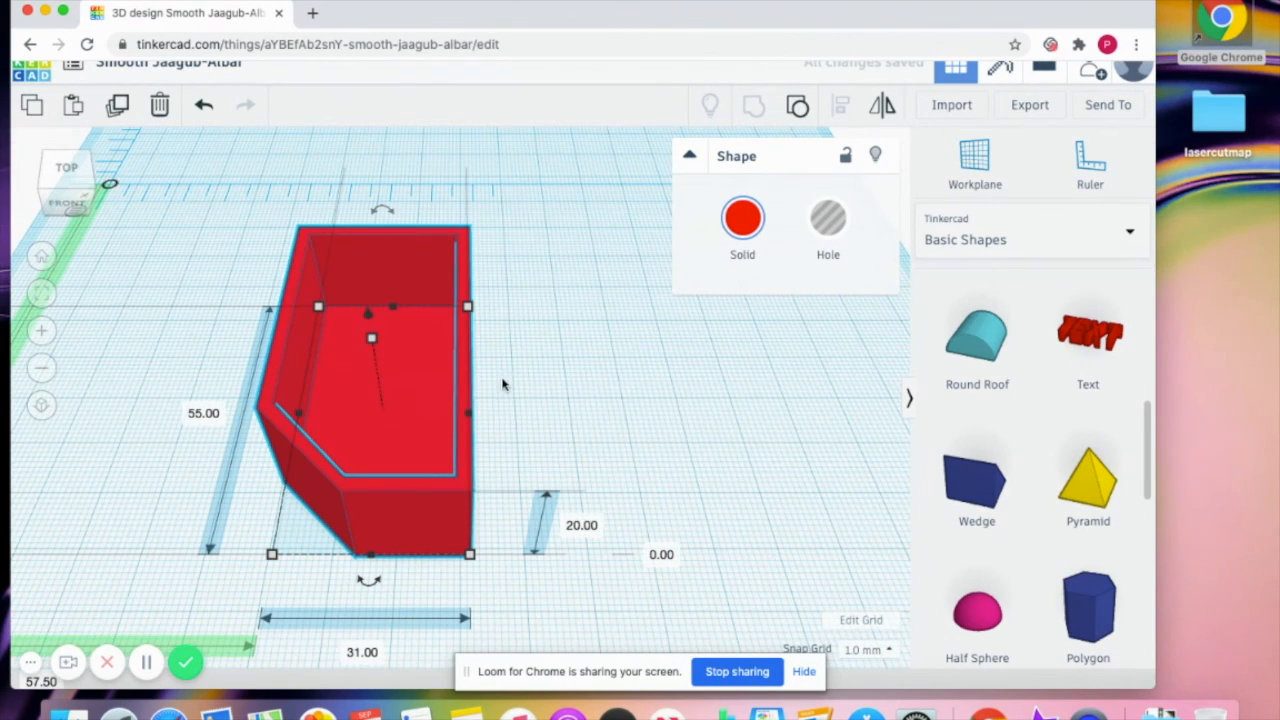